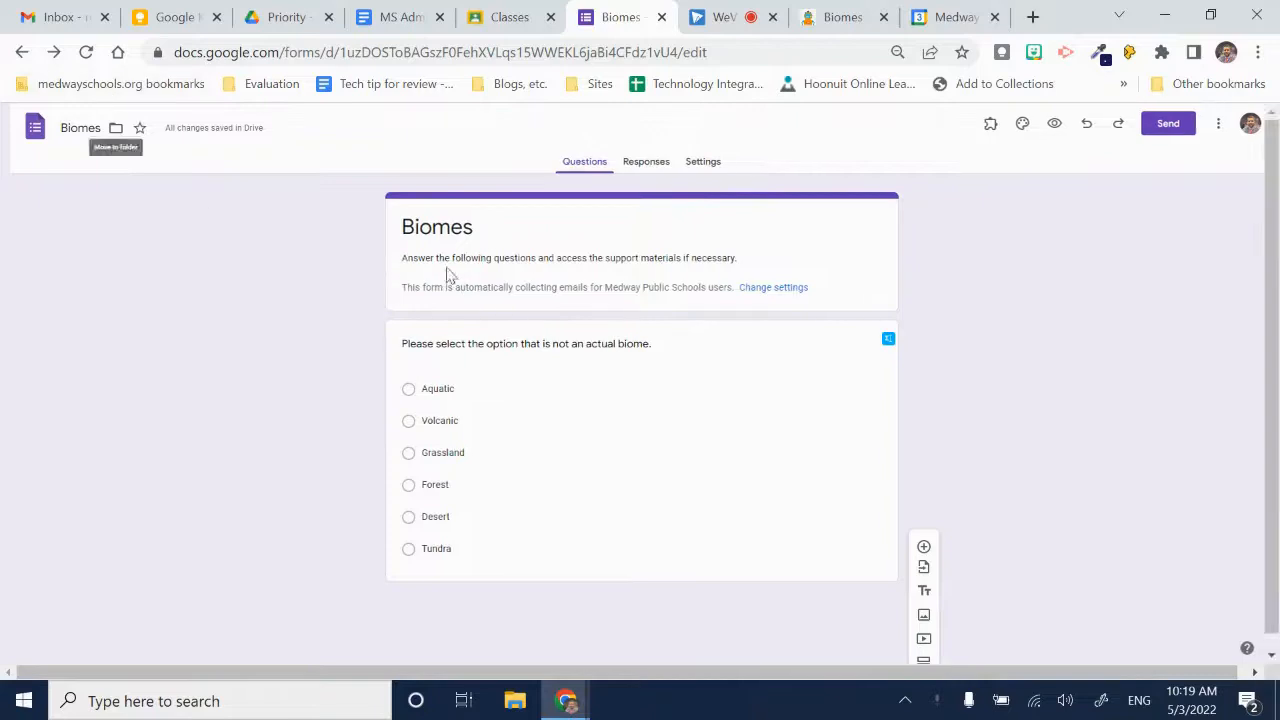
click(440, 230)
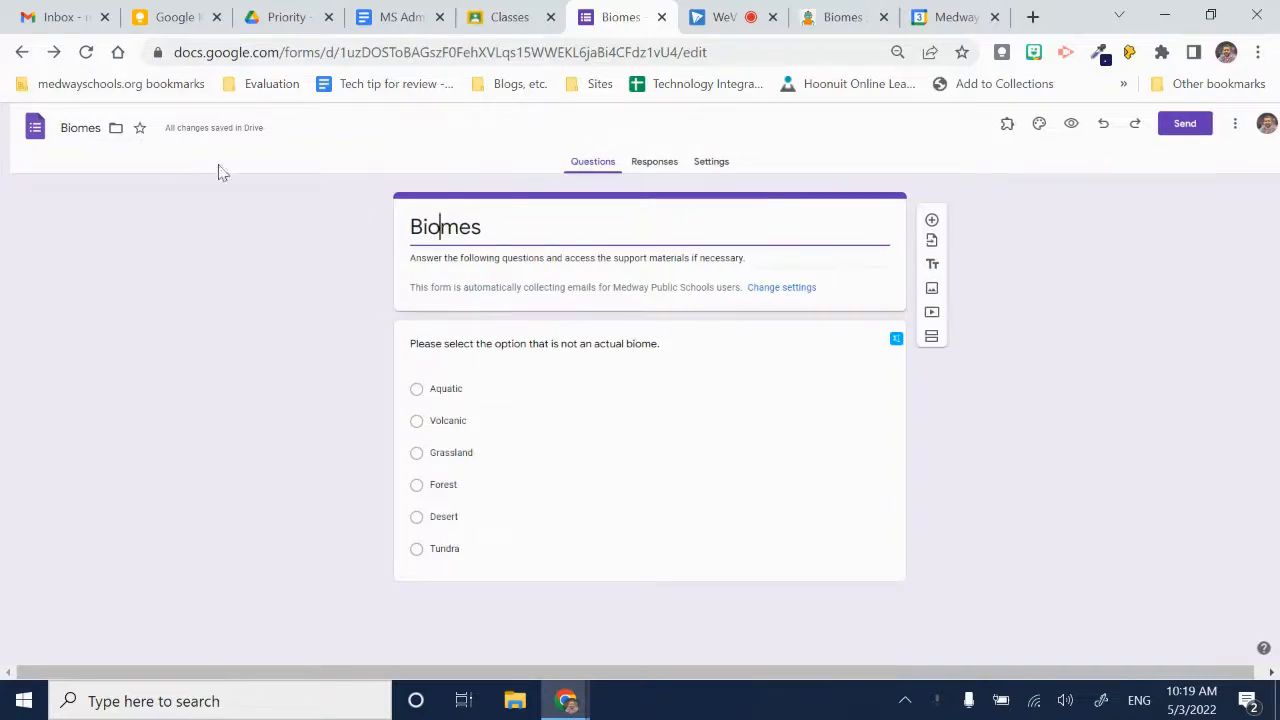
triple_click(428, 260)
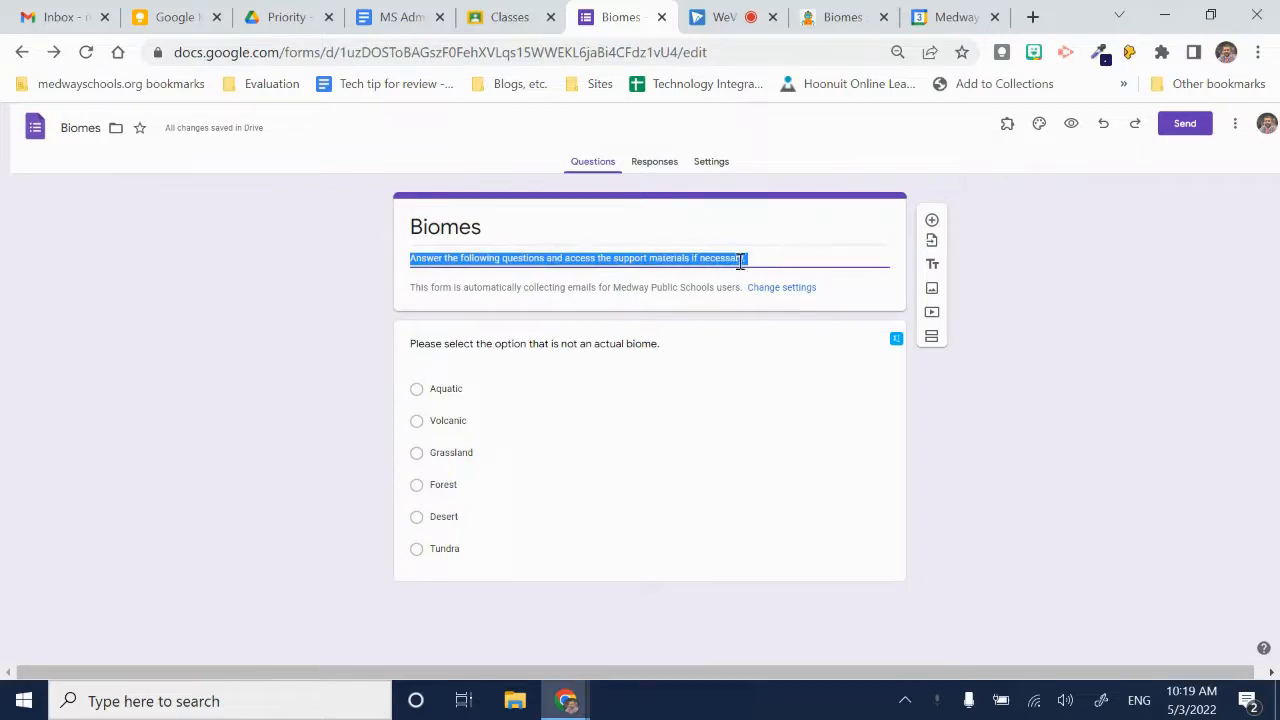
click(777, 258)
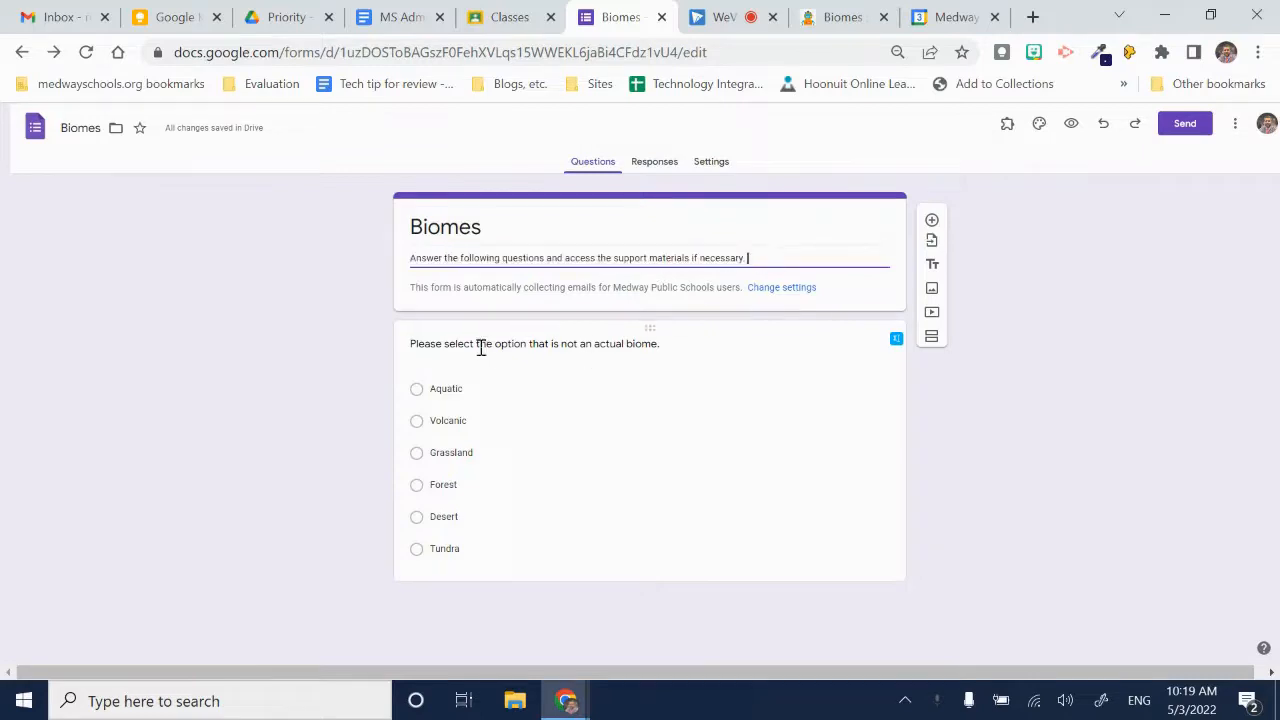
- Turn off "Go to section based on answer" for the multiple-choice question about the option that is not a biome
click(759, 415)
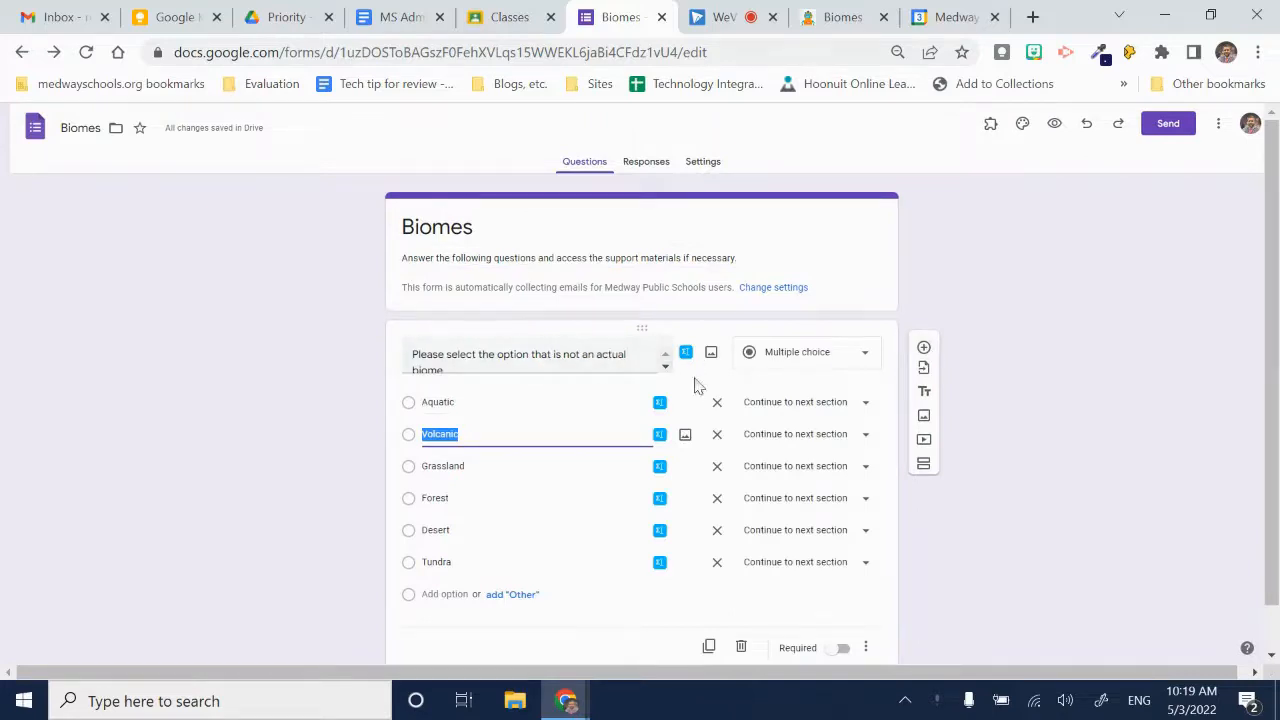
click(866, 647)
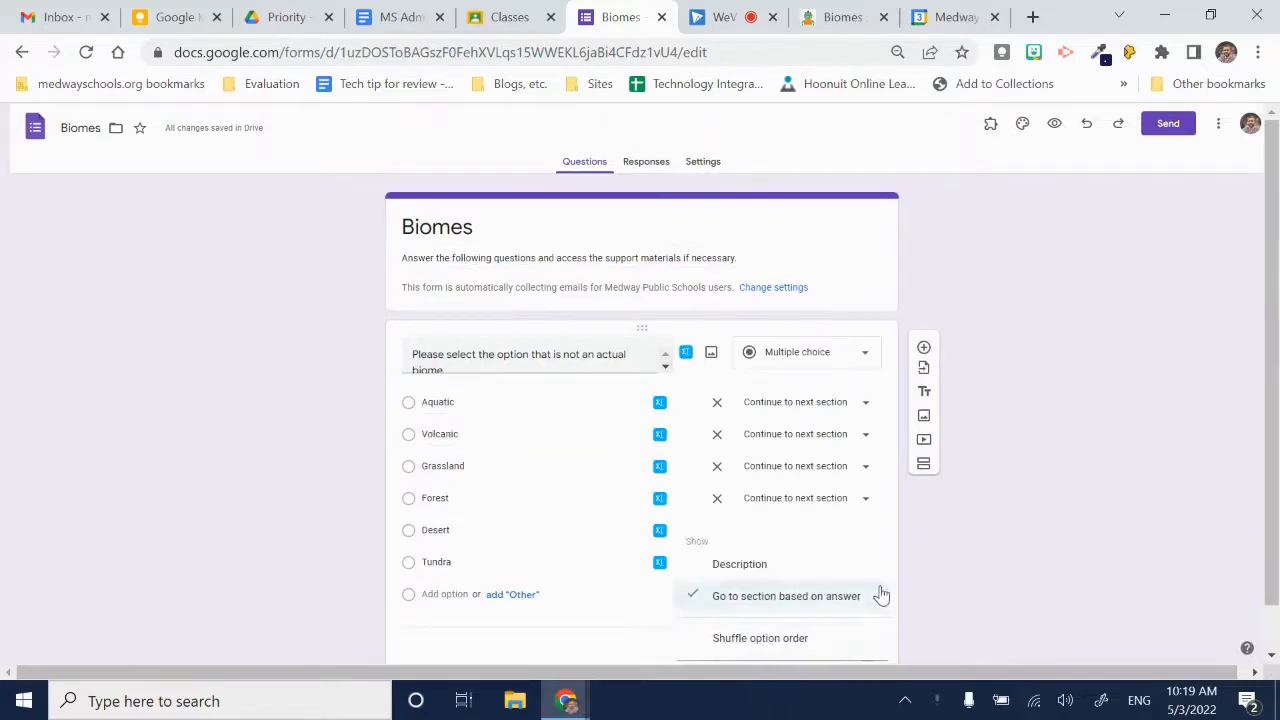
click(880, 595)
click(535, 360)
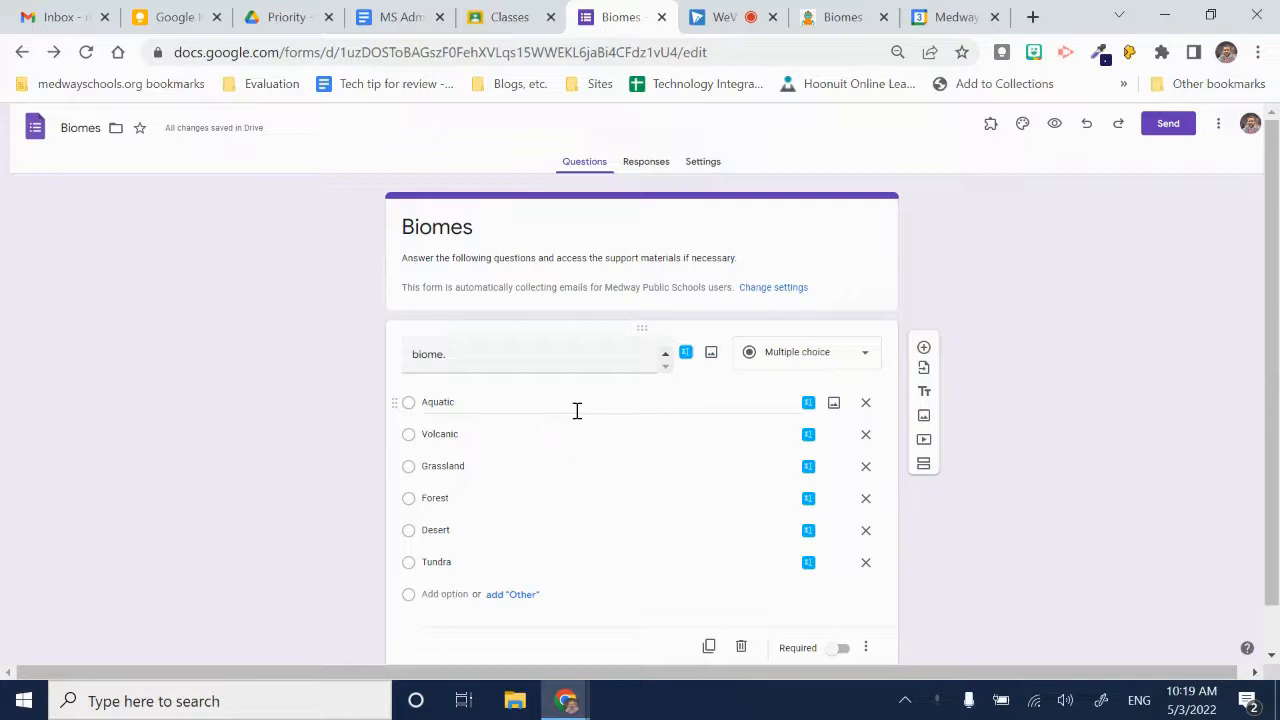
- Turn on "Go to section based on answer" for the multiple-choice biome question
scroll(925, 596, down, 1)
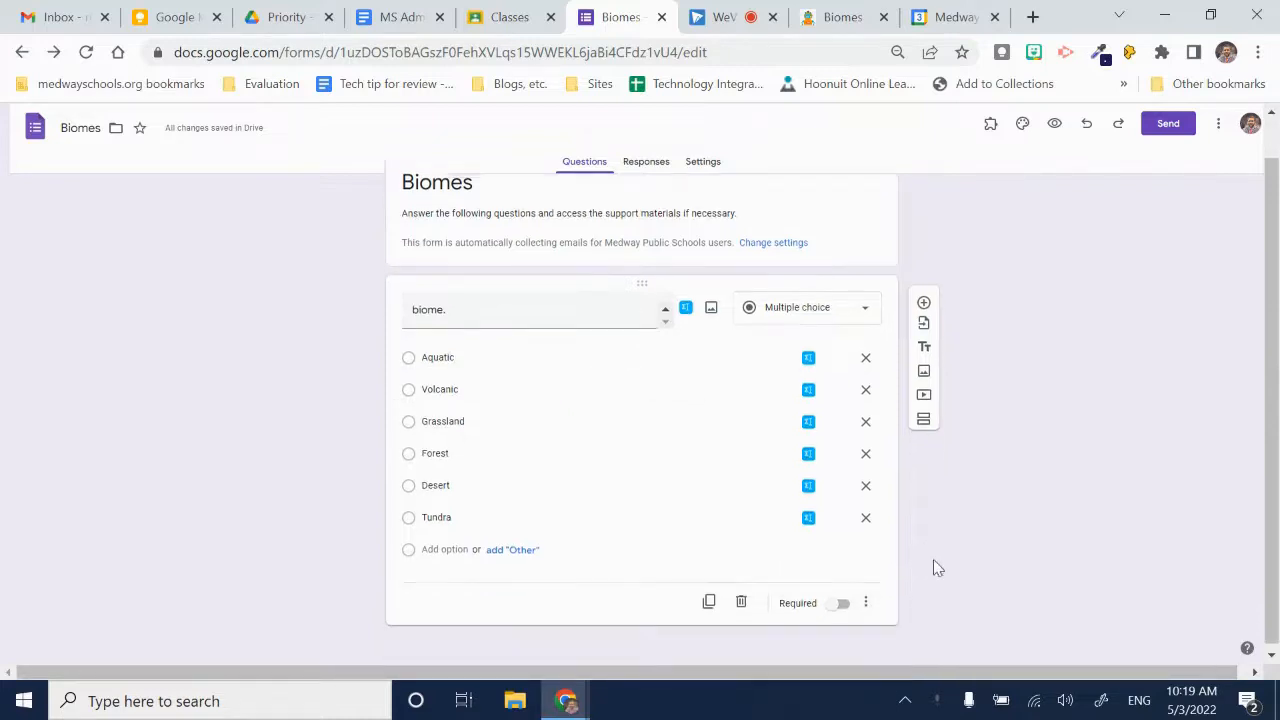
click(862, 599)
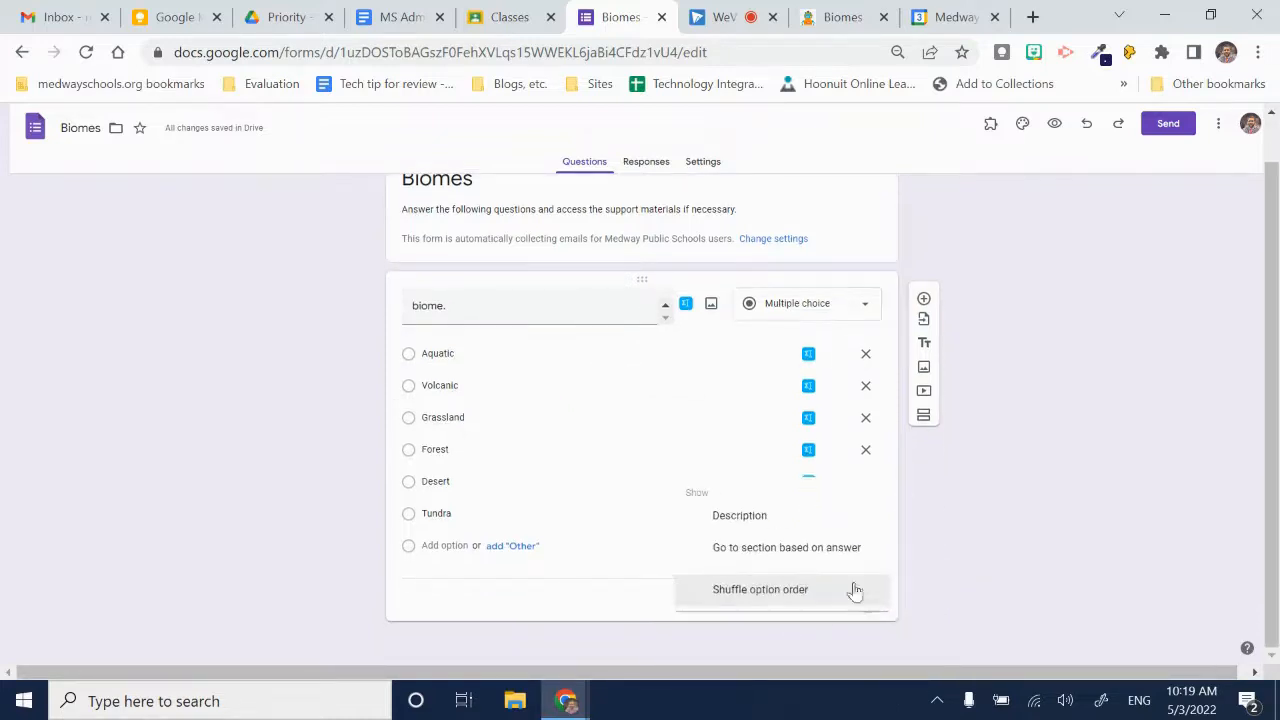
click(800, 551)
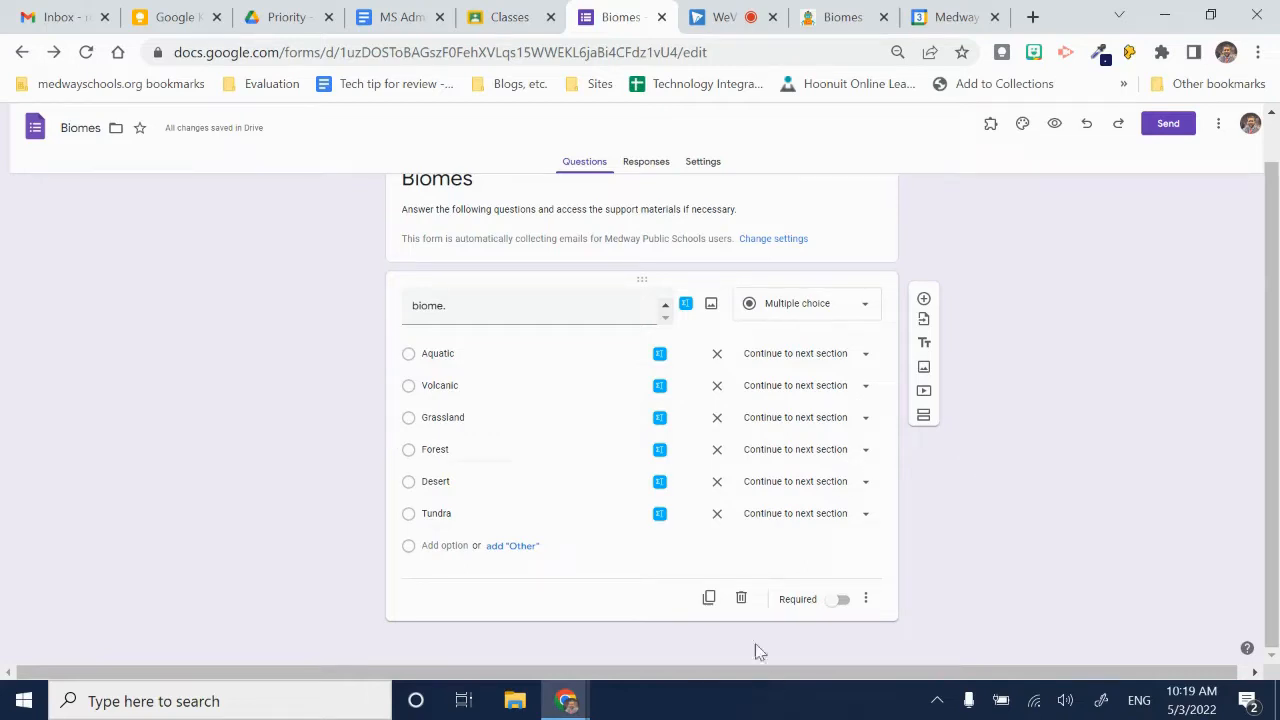
- Add a new section after the biome question and title it "Biomes Intro Instruction"
scroll(1040, 460, up, 1)
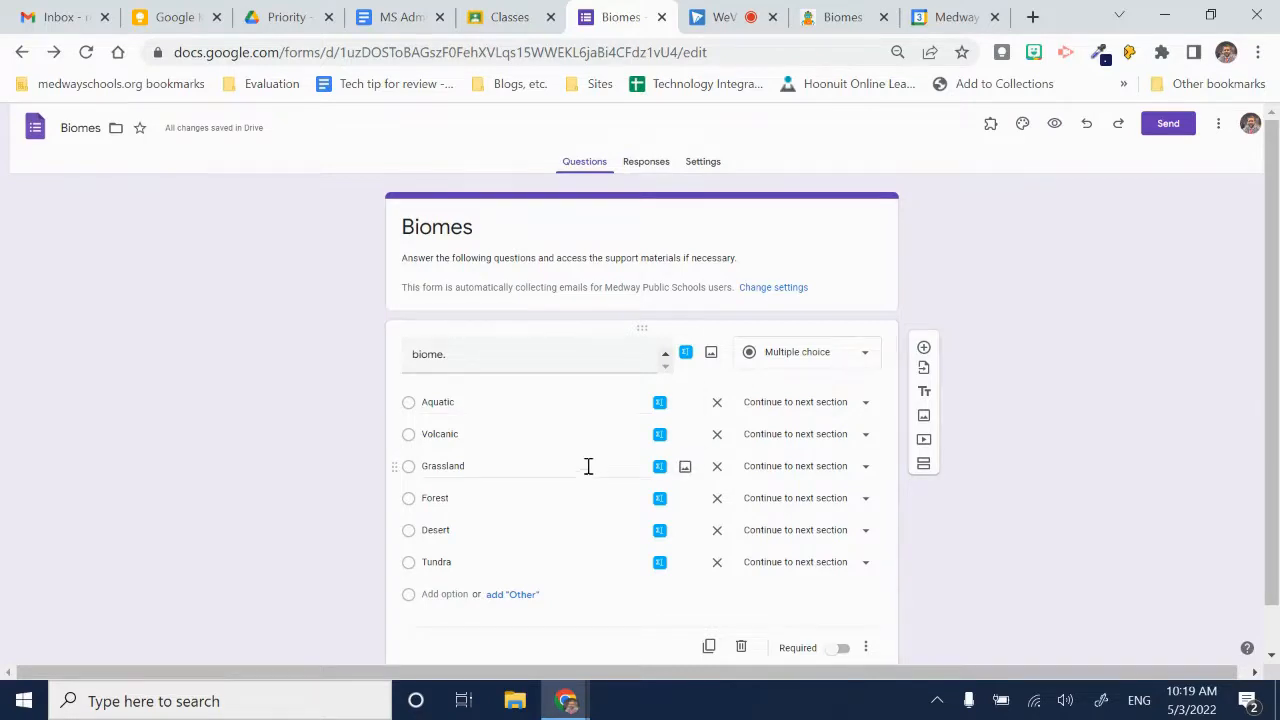
scroll(909, 469, down, 2)
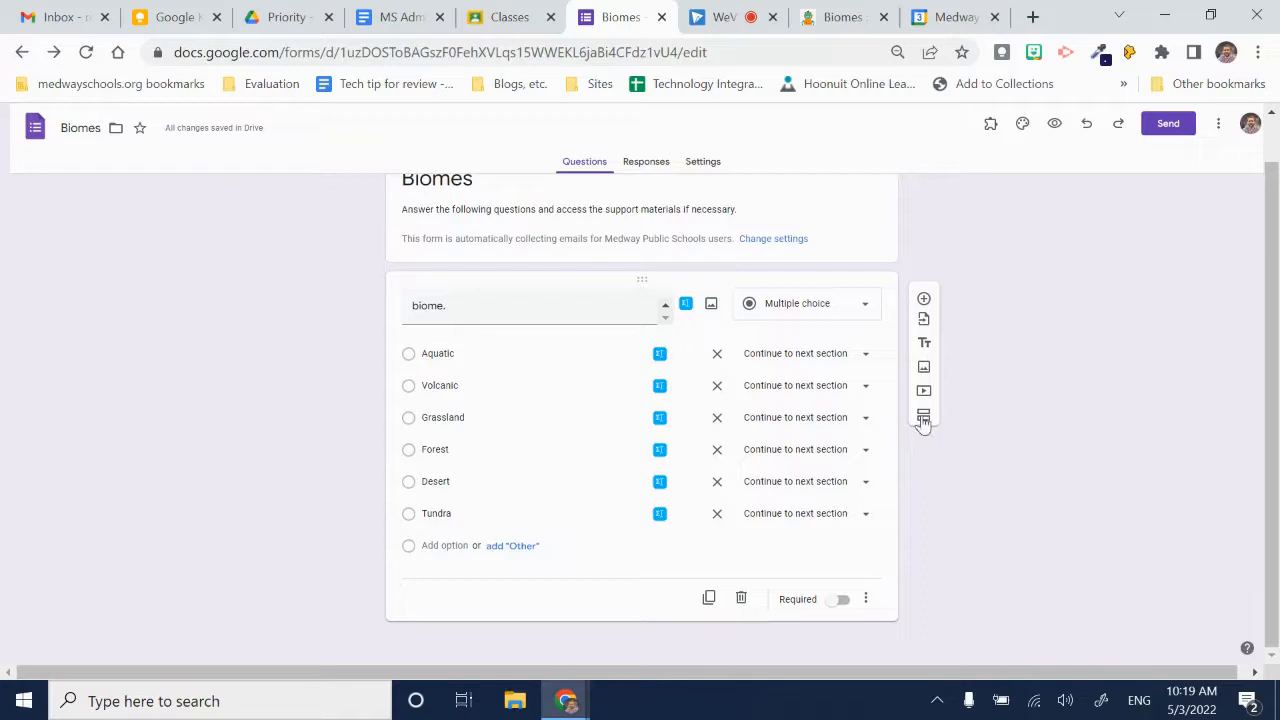
click(923, 416)
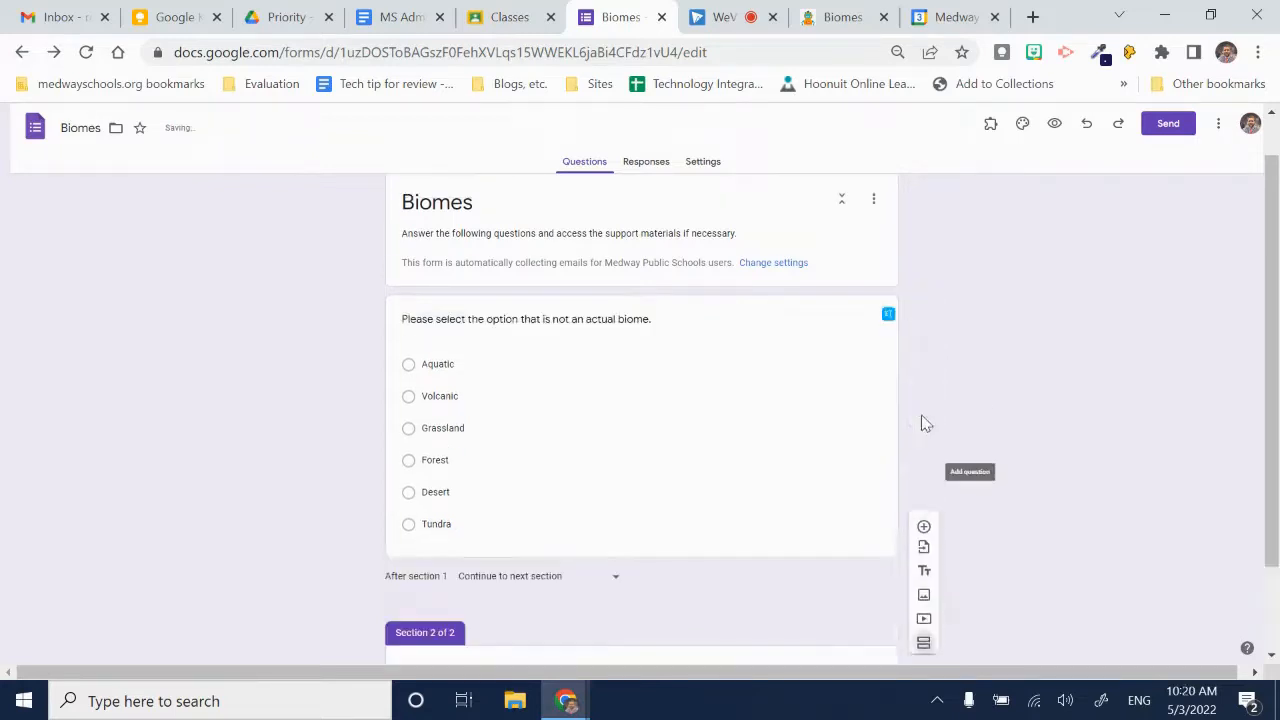
scroll(946, 563, down, 2)
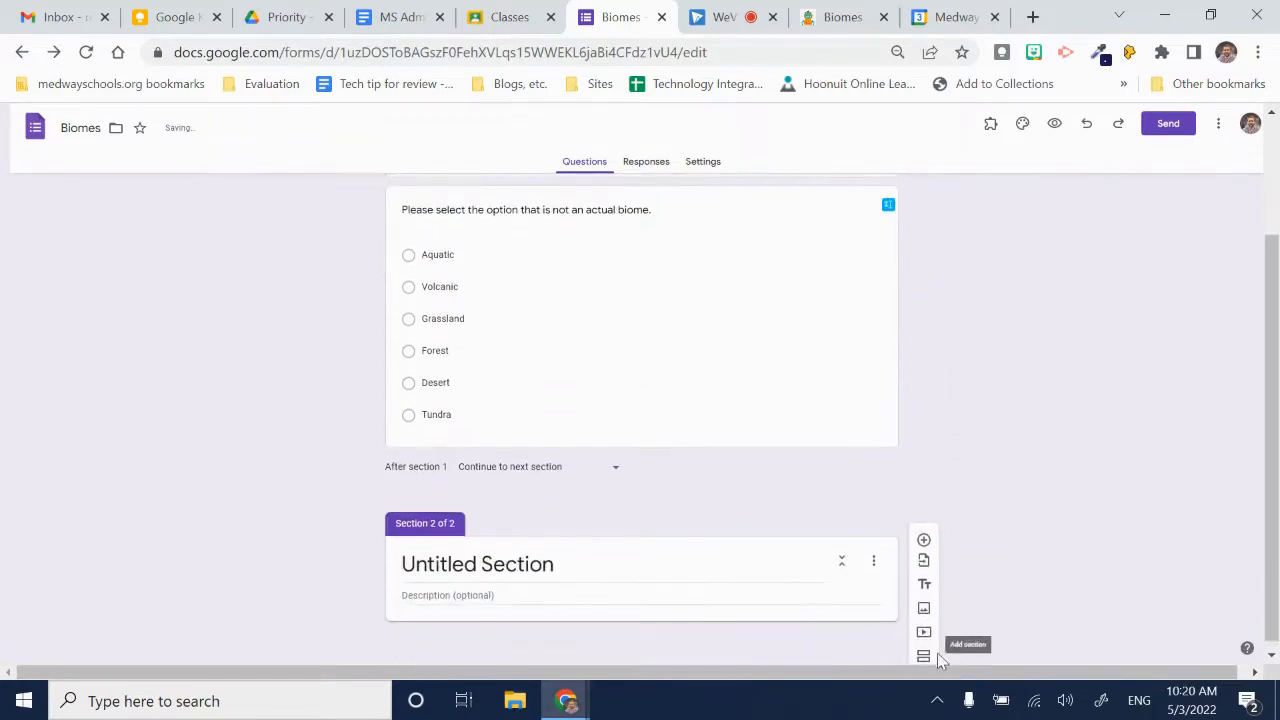
click(494, 565)
triple_click(507, 563)
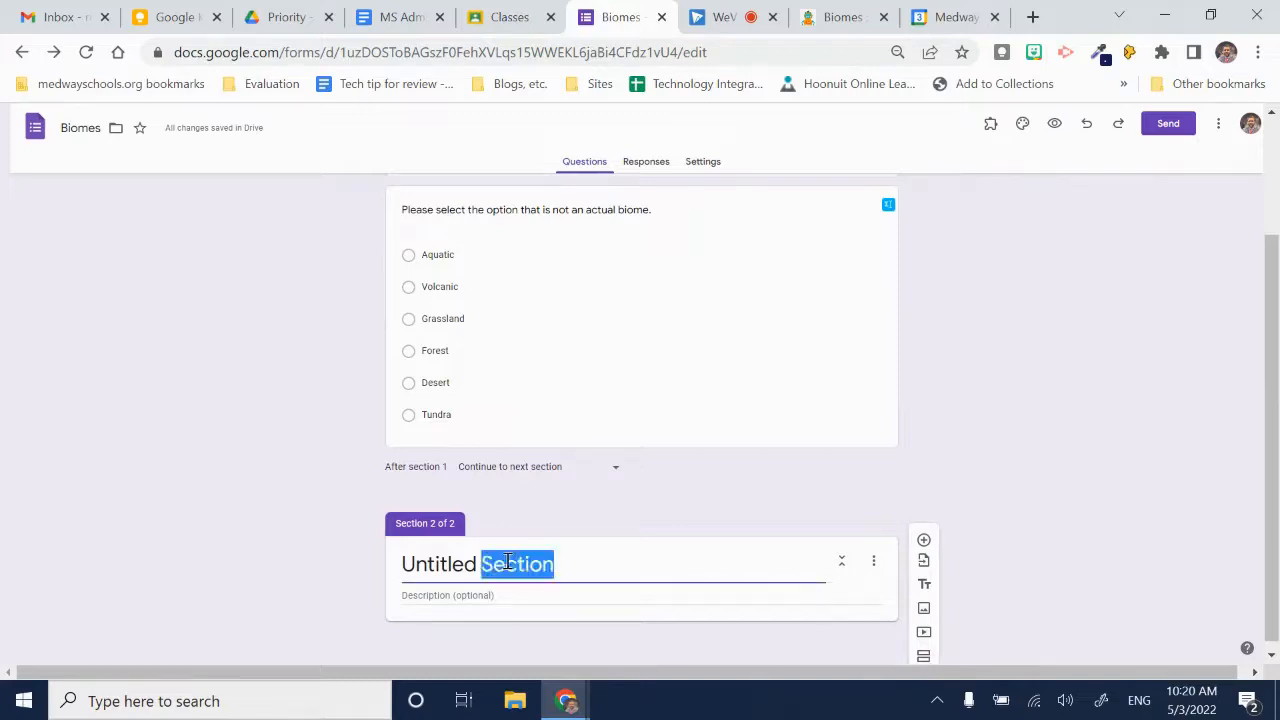
text(Bion)
key(BackSpace)
text(mes Intro Instruction)
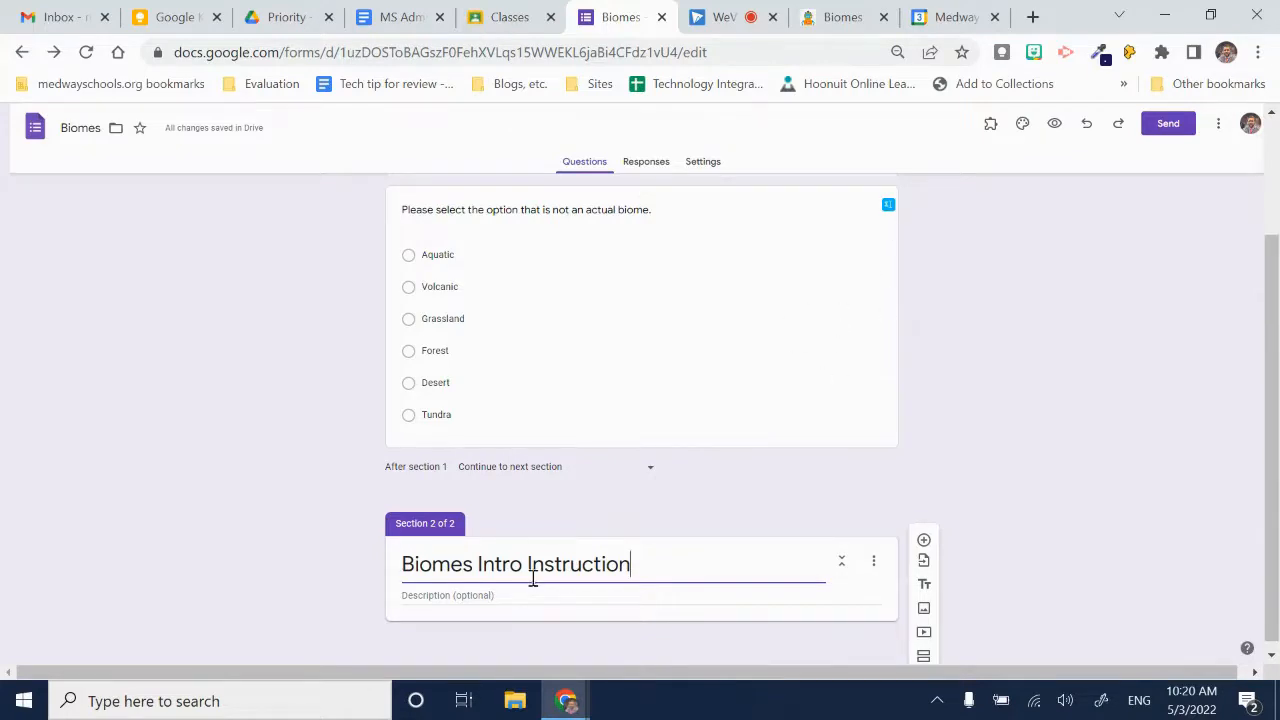
- Add a title and description block titled "Sorry, your answer is incorrect. Please review the website and video below and then try again."
scroll(655, 566, down, 1)
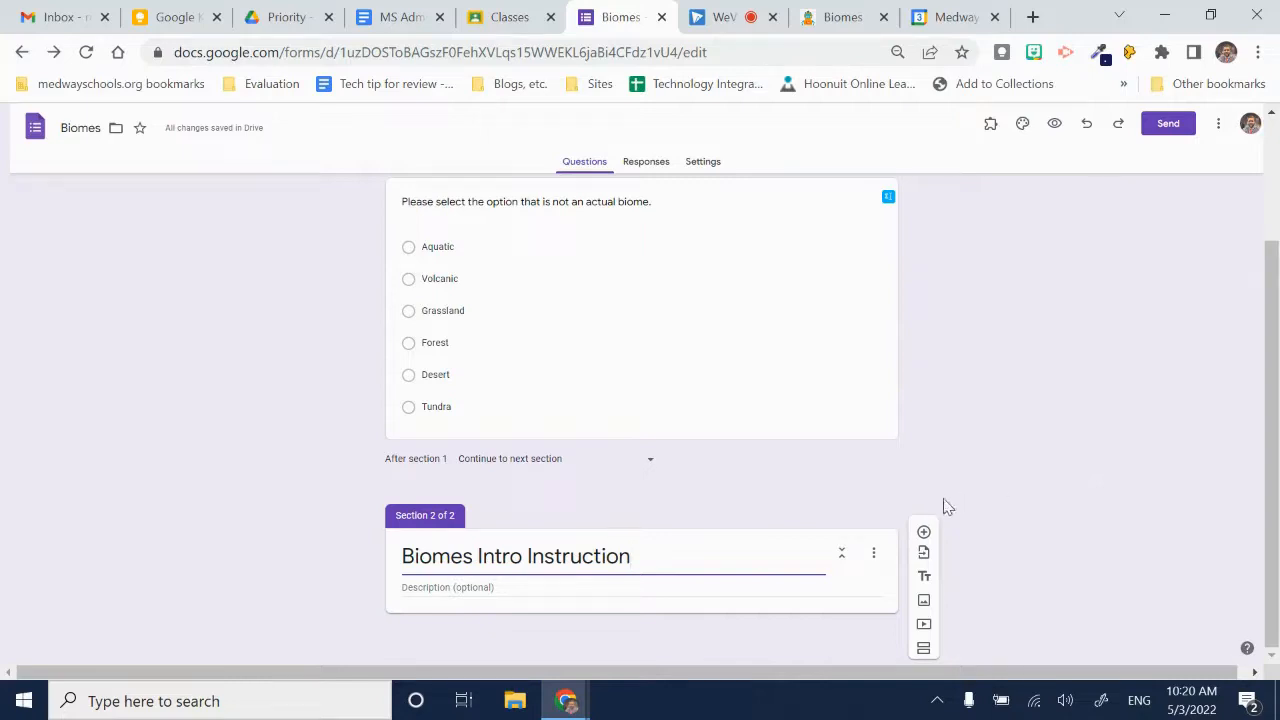
click(922, 578)
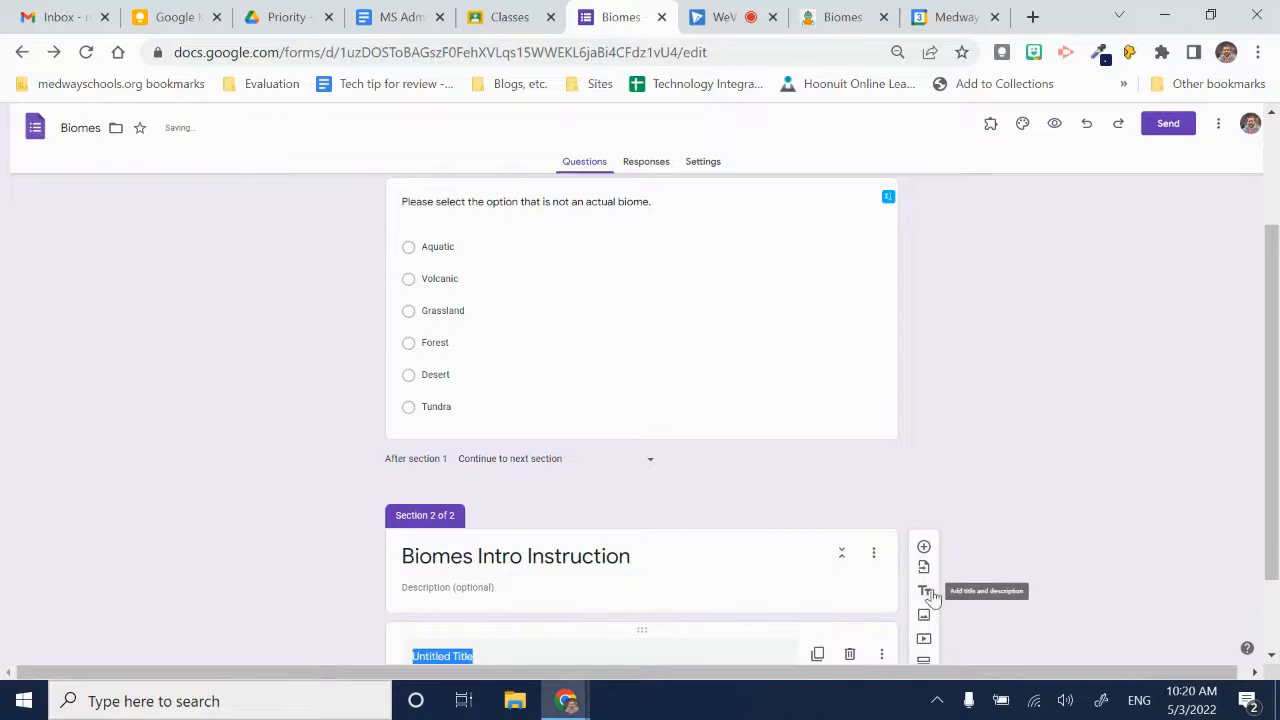
scroll(928, 597, down, 1)
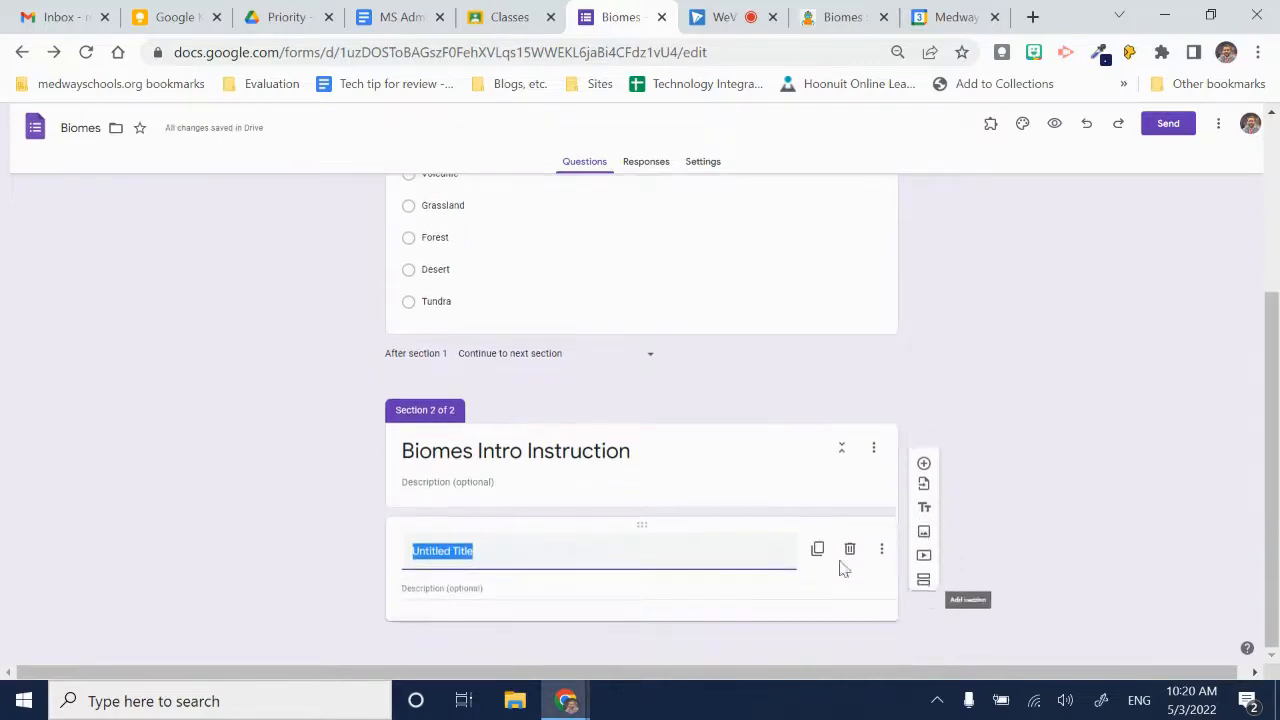
text(So)
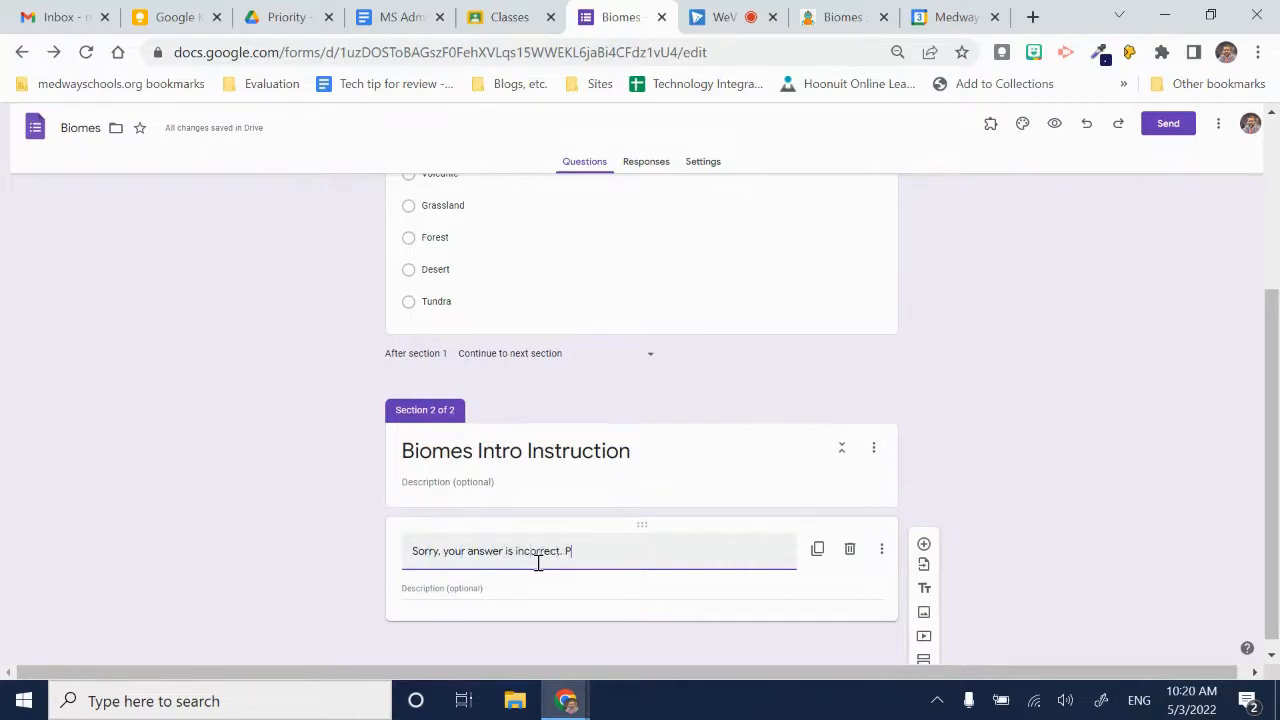
text(eas)
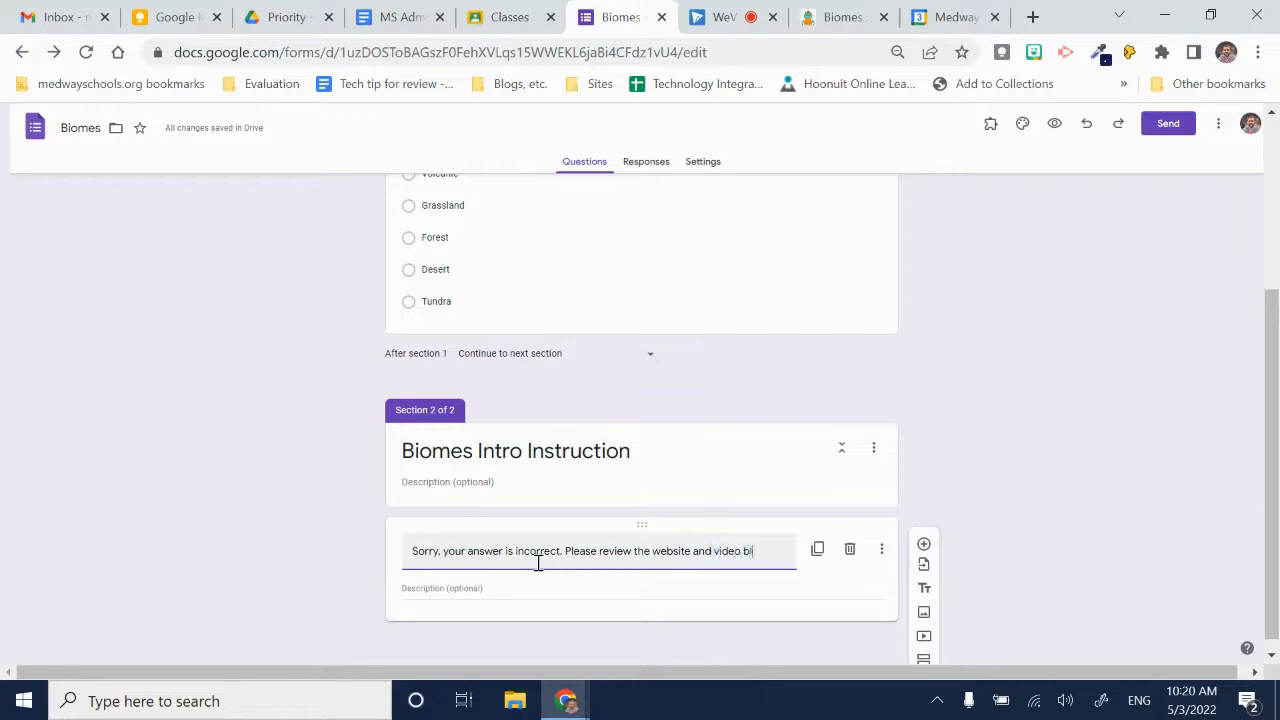
text(and then try again.)
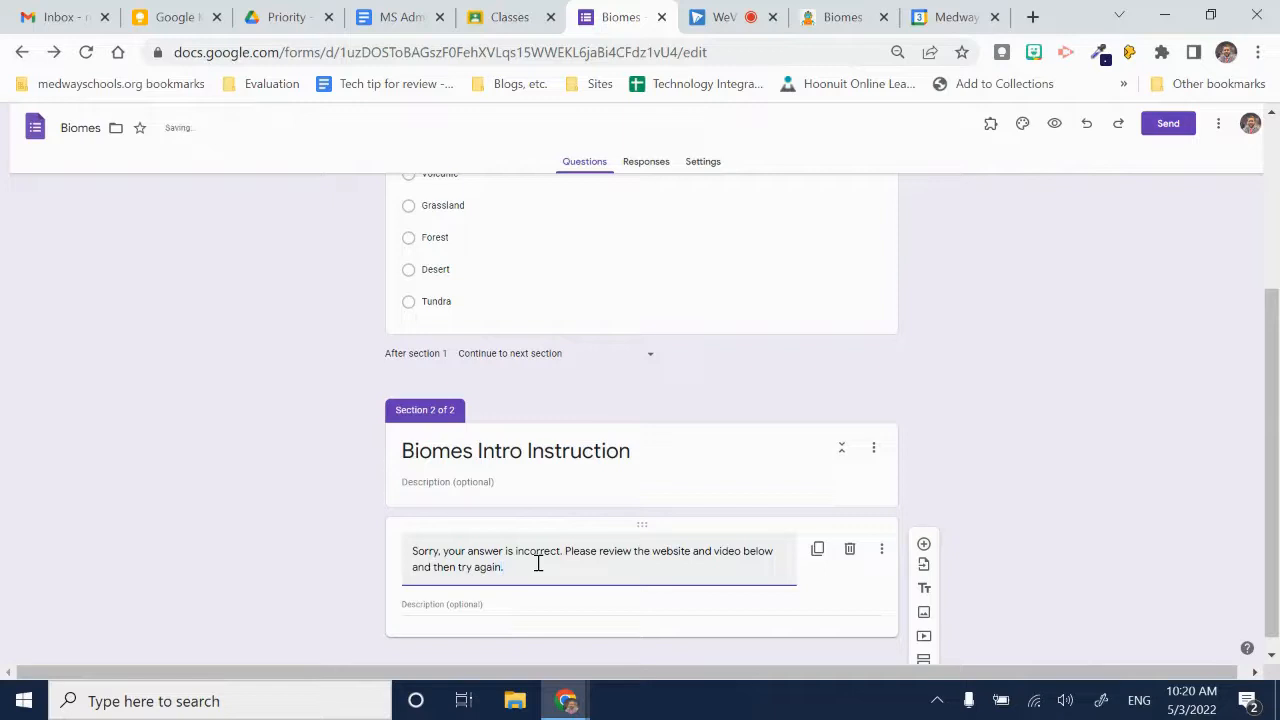
- Copy the address of the open scienceabc.com biomes article into the description of the incorrect-answer text block
click(530, 588)
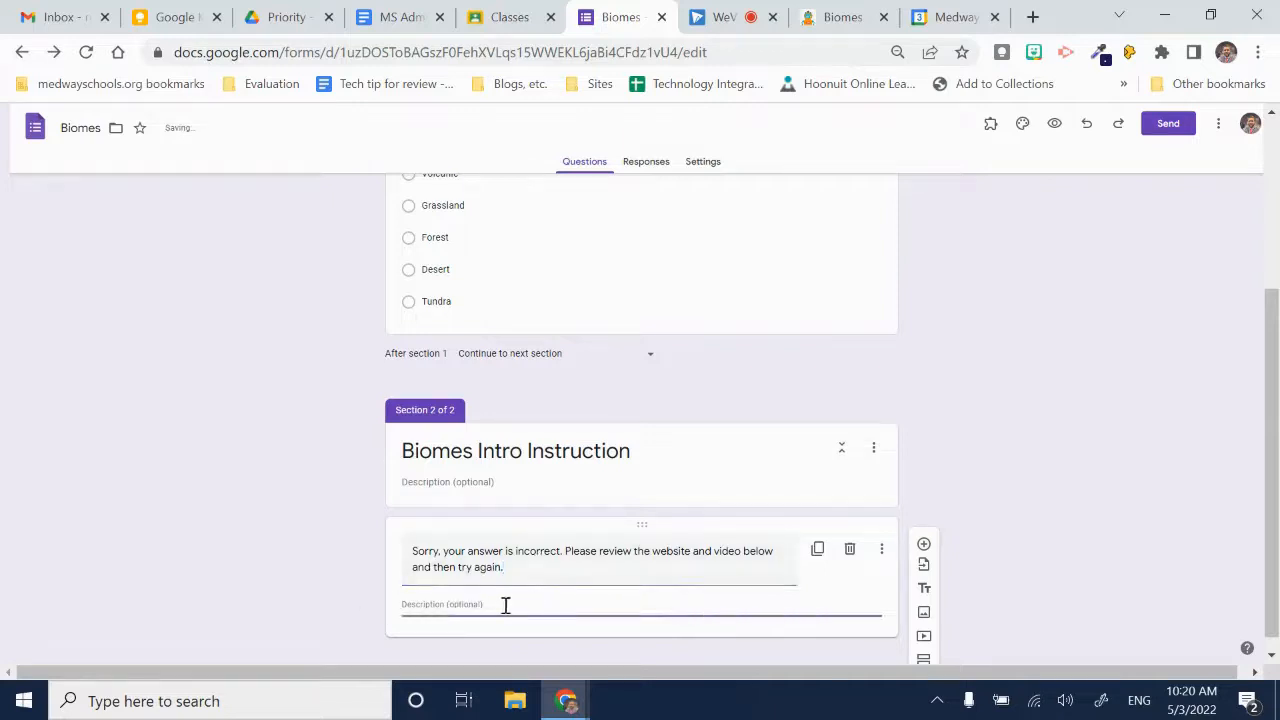
click(850, 15)
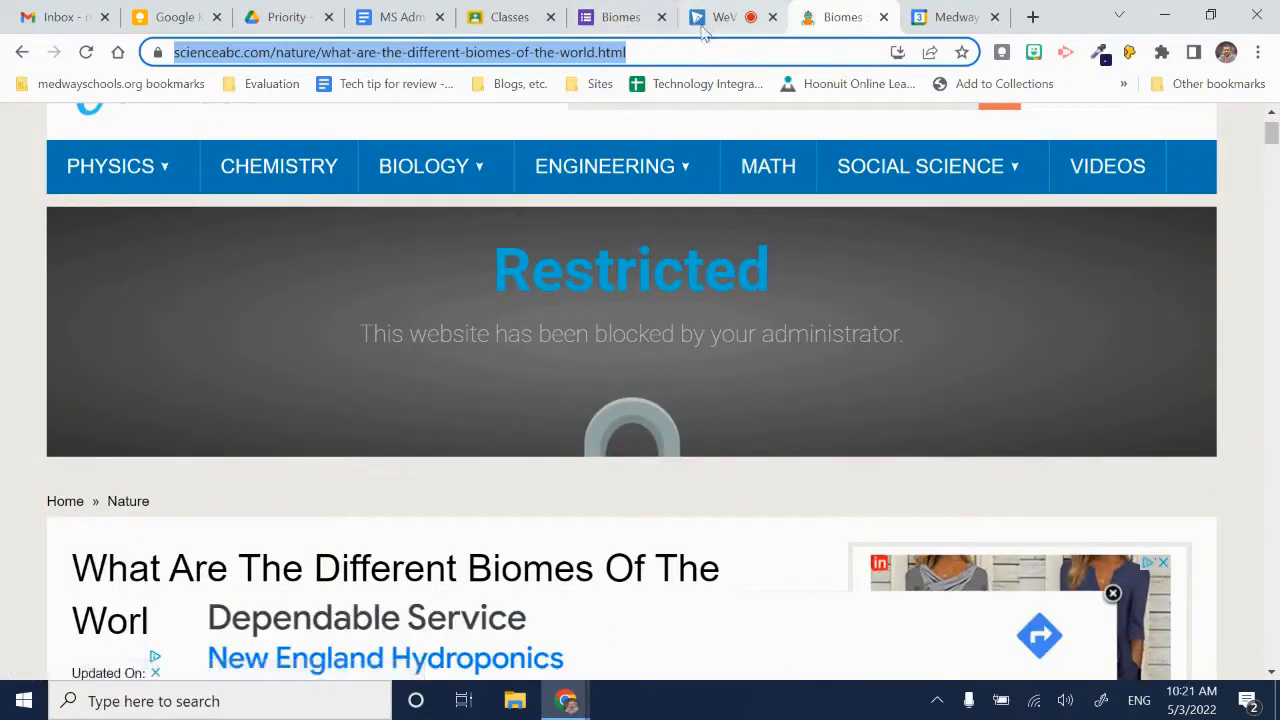
click(614, 22)
text(https://www.scienceabc.com/nature/what-are-the-different-biomes-of-the-world.html)
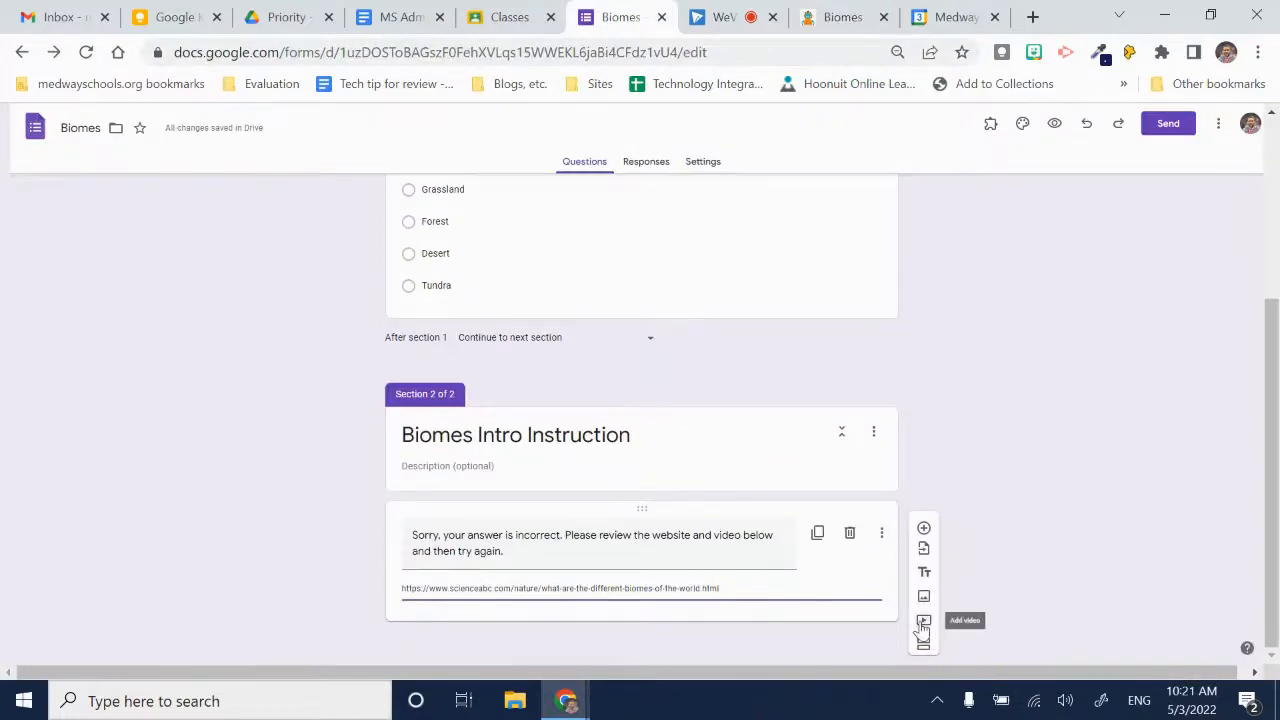
- Insert the YouTube video "Biomes of the World | Types of Biomes | Video for Kids" and title it "Biomes of the World"
click(923, 622)
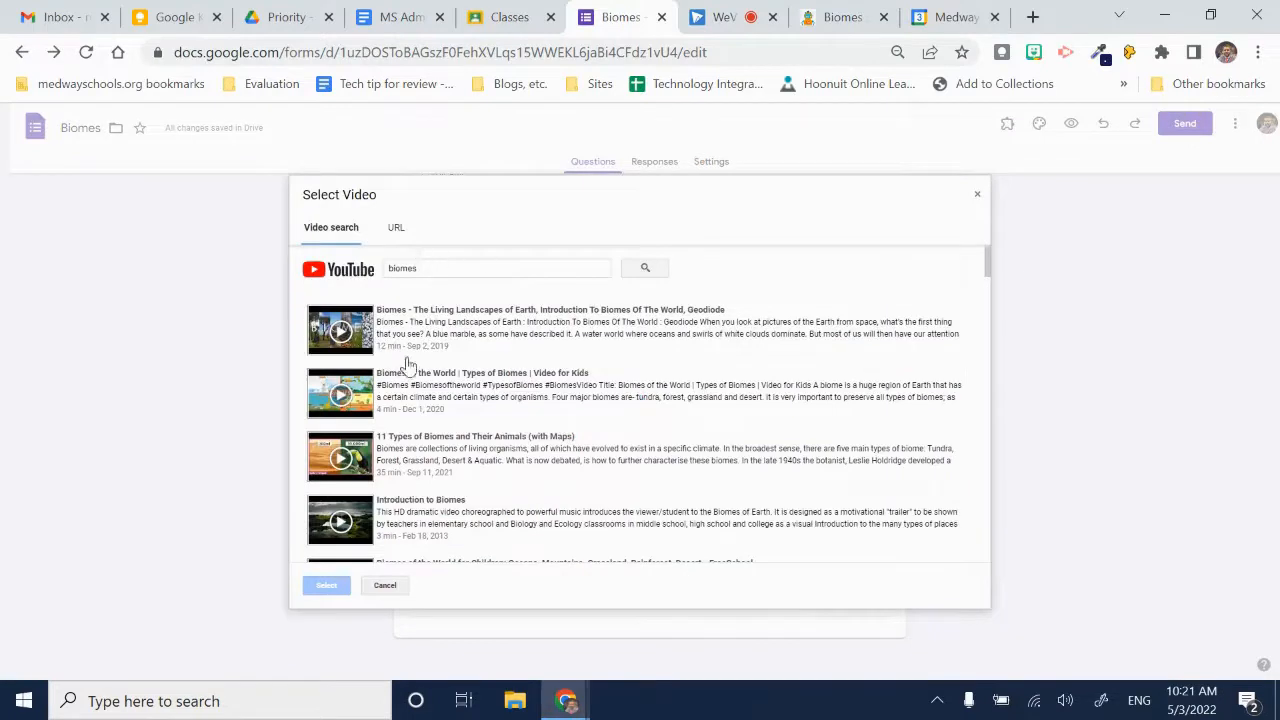
click(456, 402)
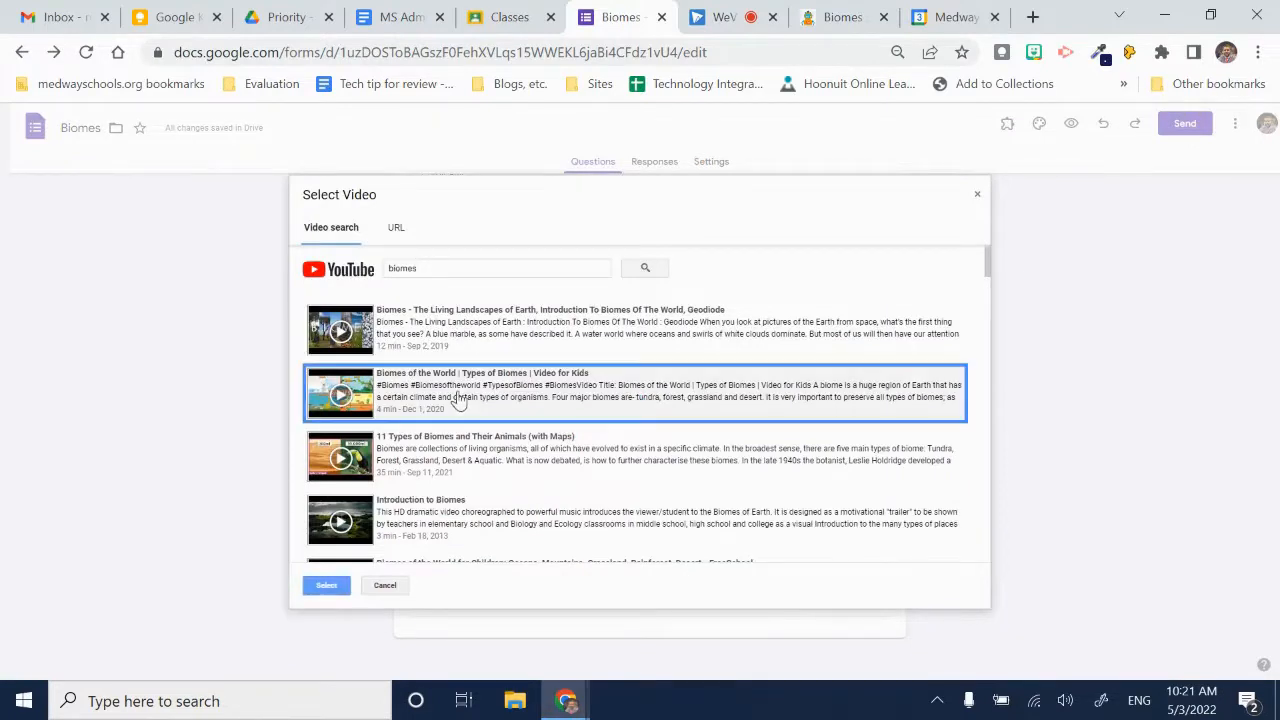
click(327, 585)
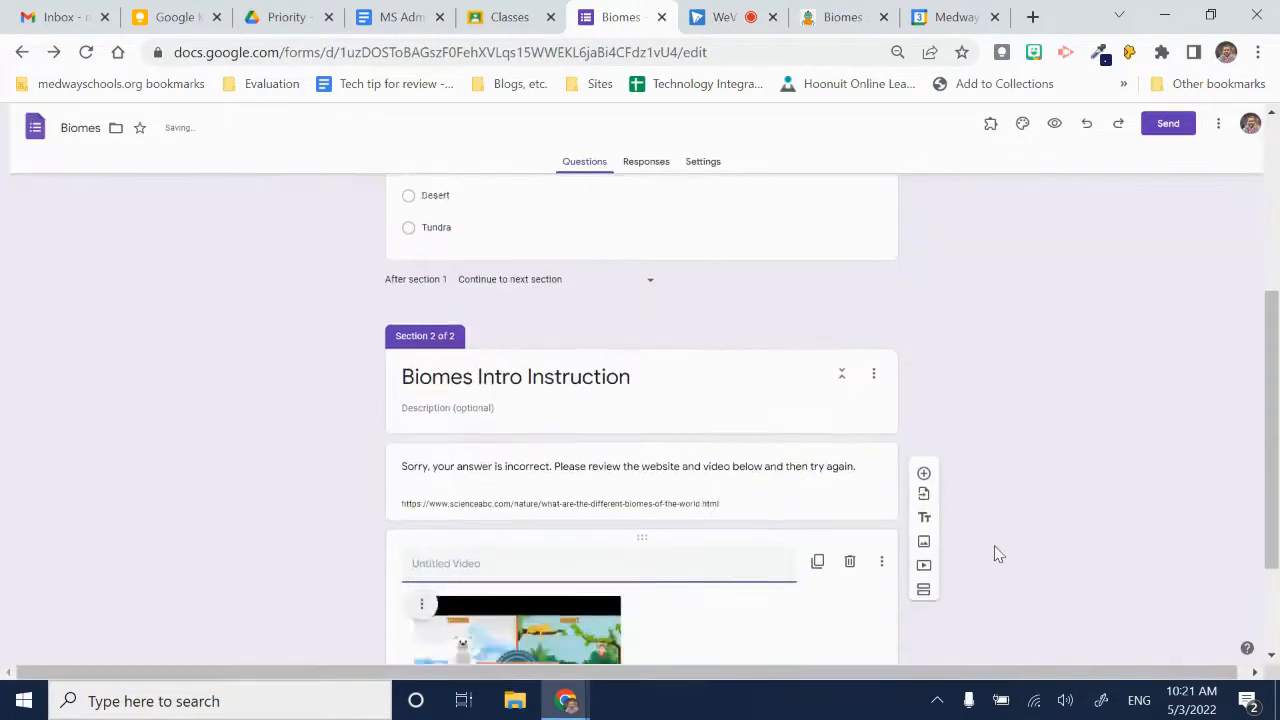
text(Biomes of the World)
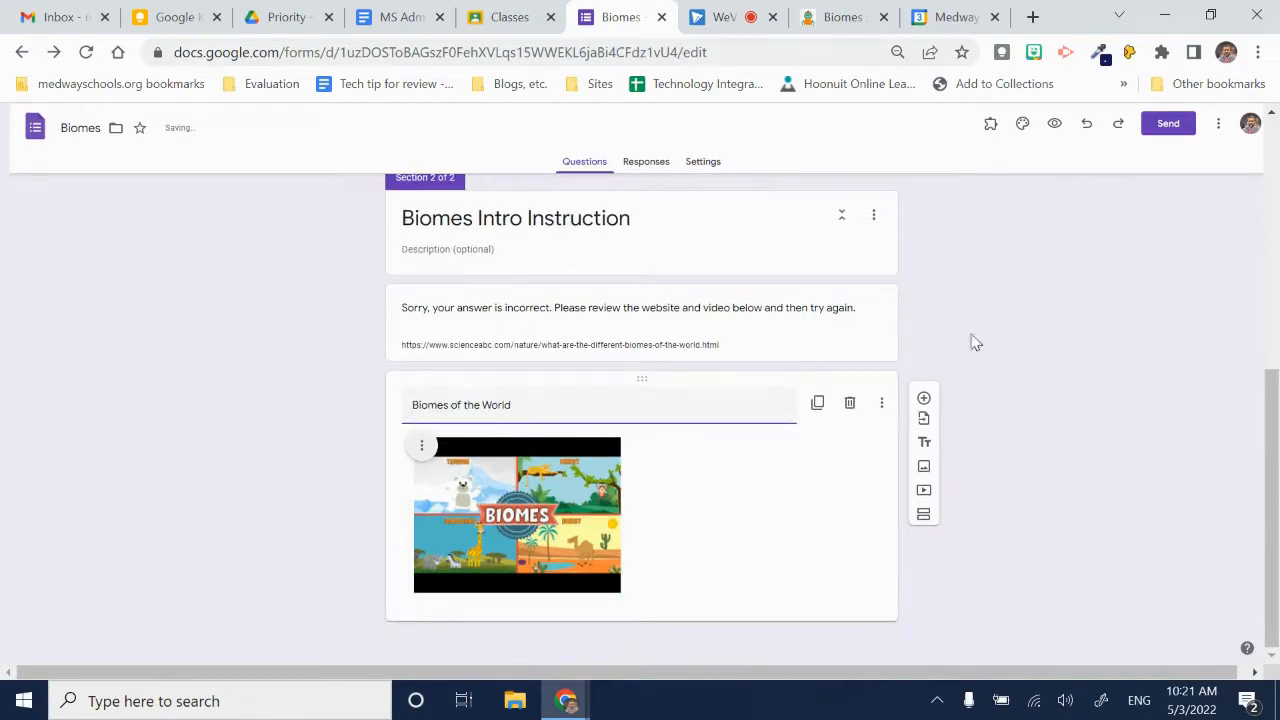
click(1054, 465)
- Insert a world biomes map from a Google image search for "biomes" below the video and title it "biomes"
click(924, 467)
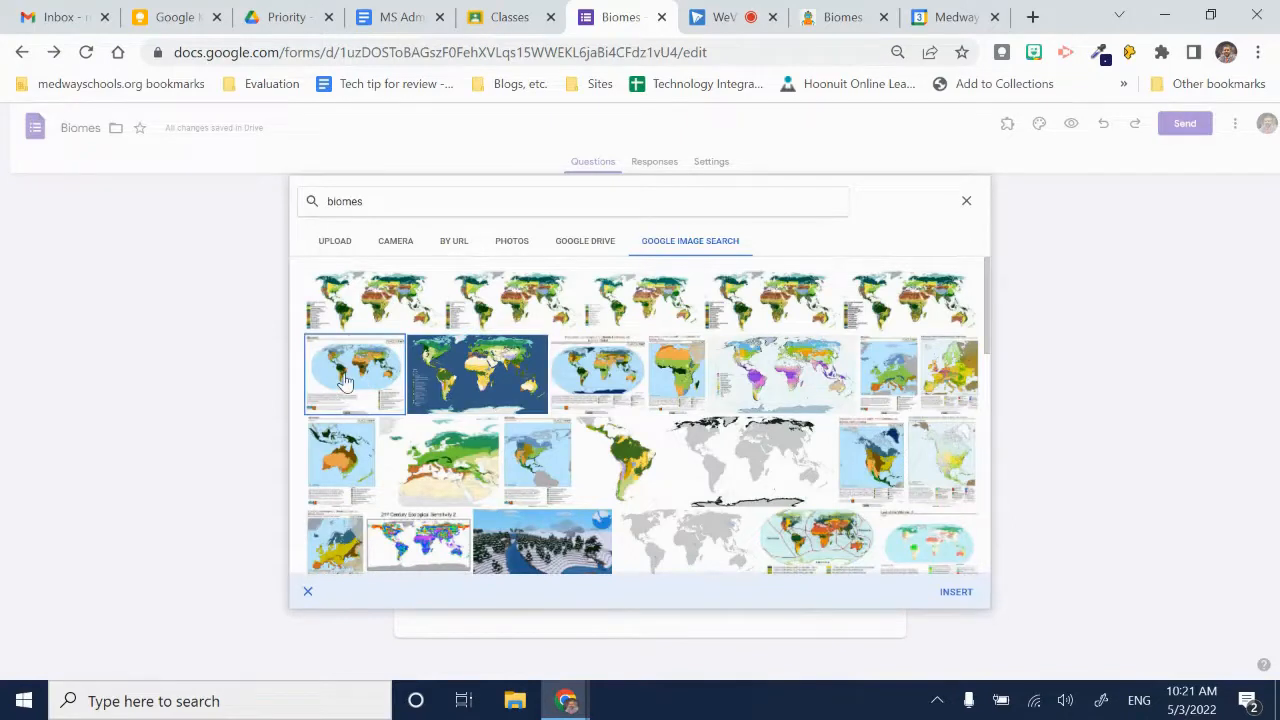
key(Escape)
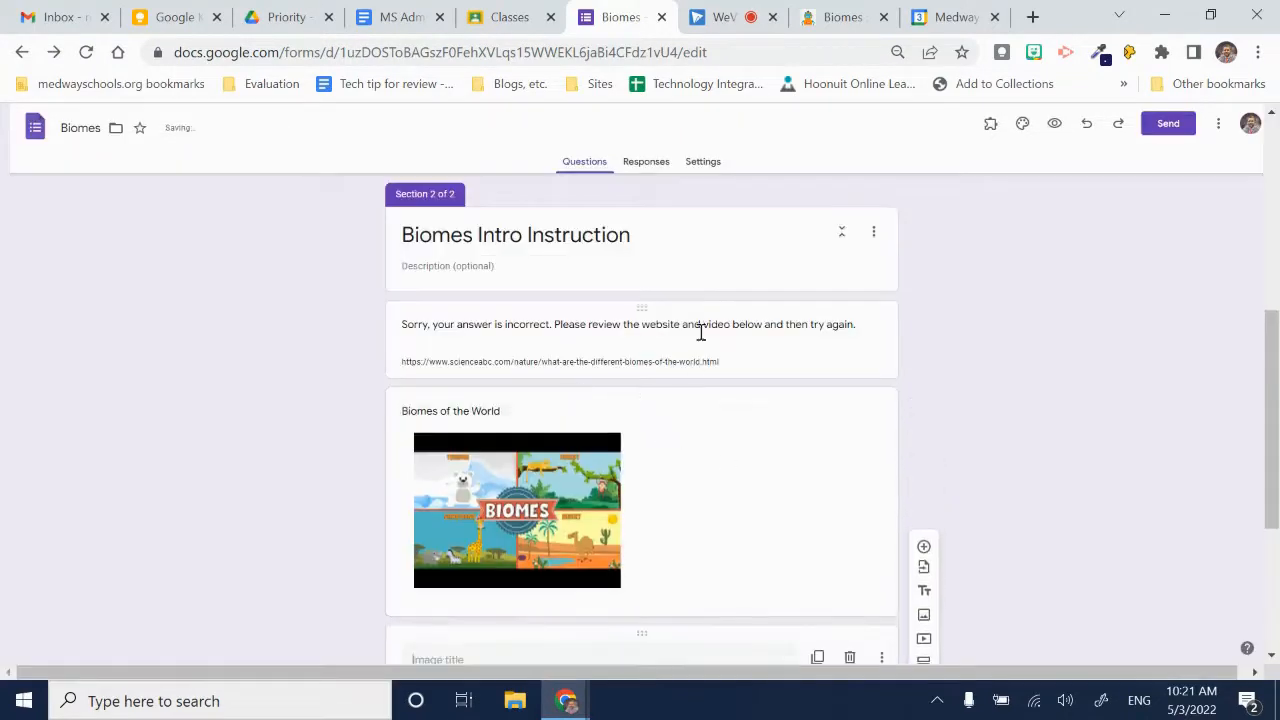
text(biomes)
click(1107, 534)
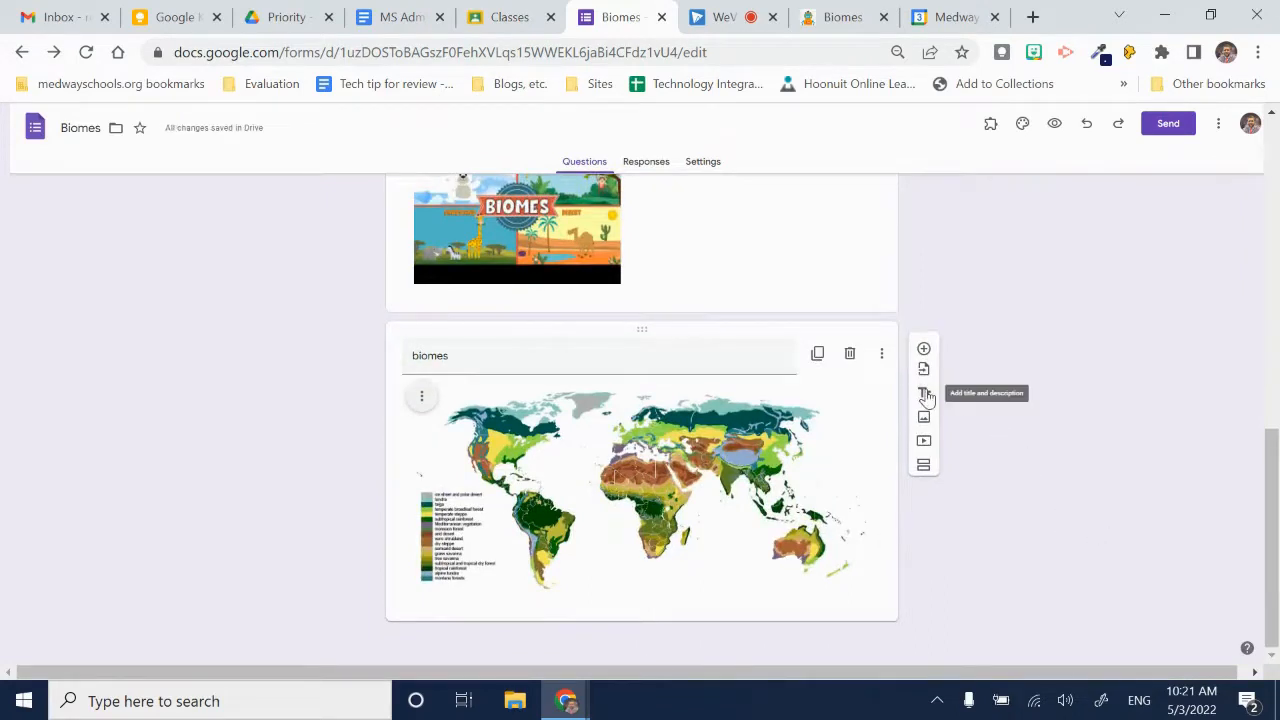
scroll(700, 410, up, 5)
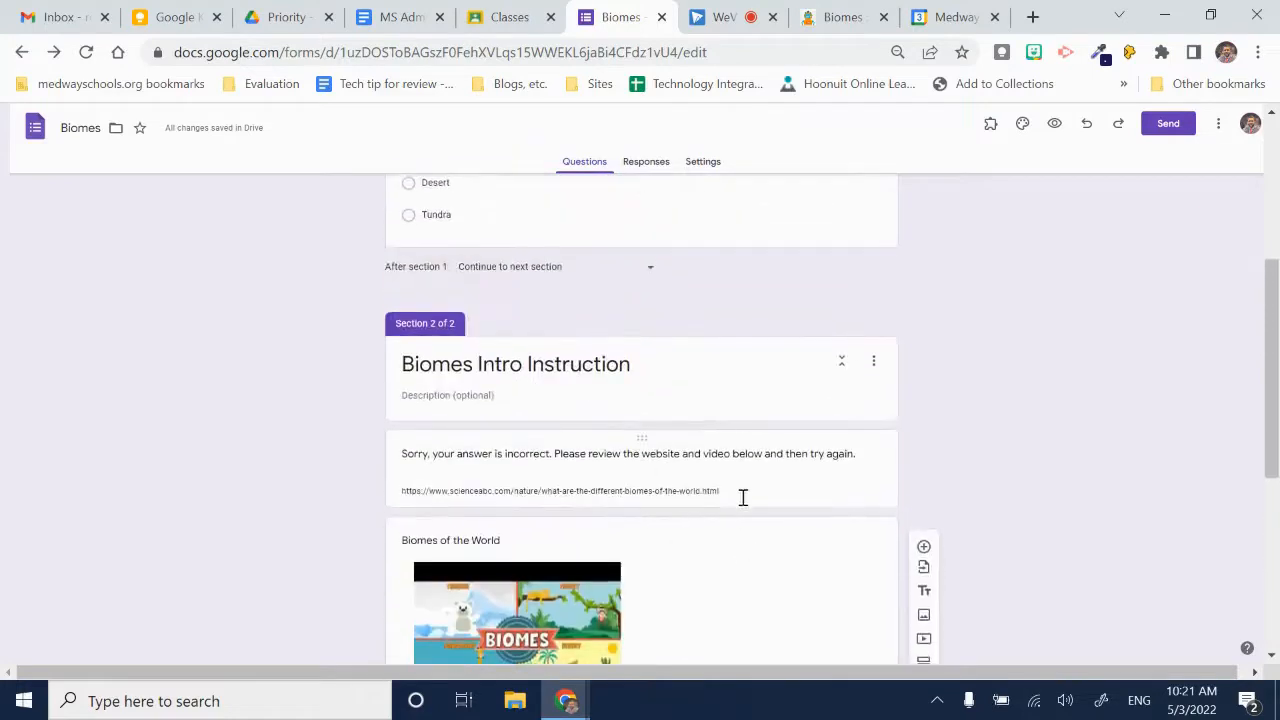
click(740, 489)
click(738, 517)
click(738, 517)
click(738, 517)
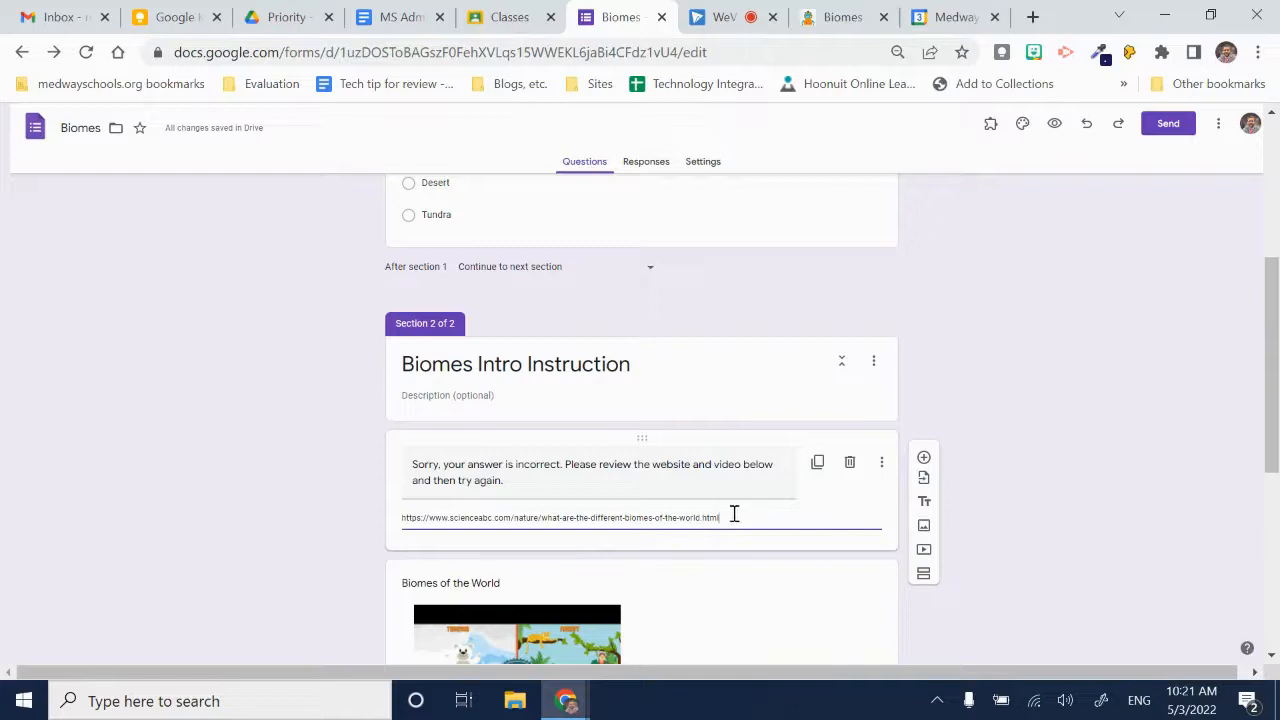
scroll(690, 415, up, 4)
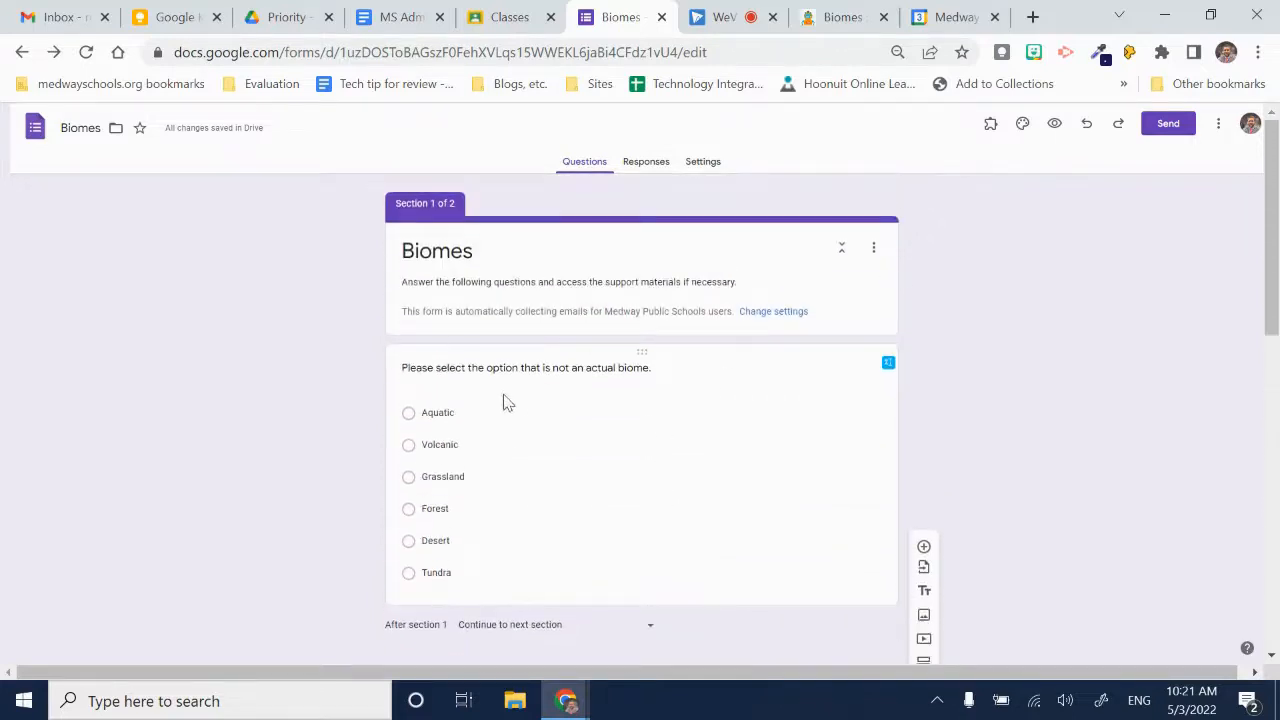
scroll(505, 400, down, 4)
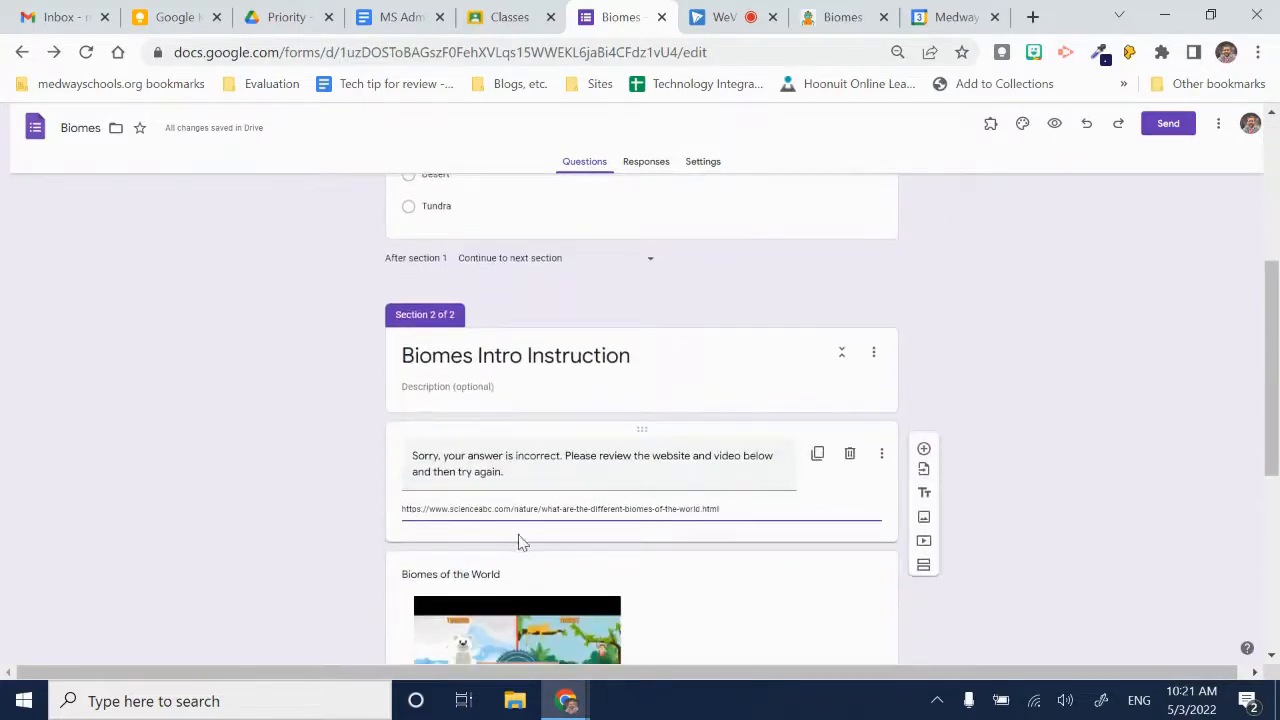
scroll(512, 300, up, 2)
scroll(800, 390, down, 3)
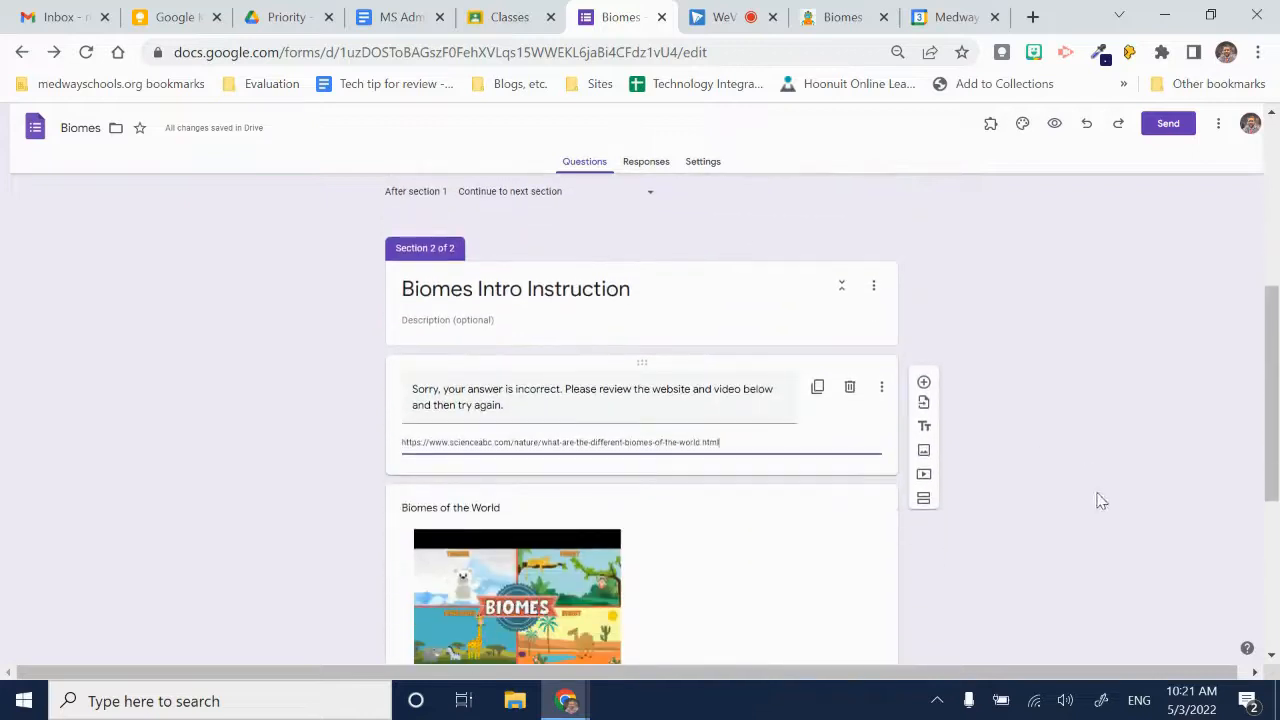
click(924, 499)
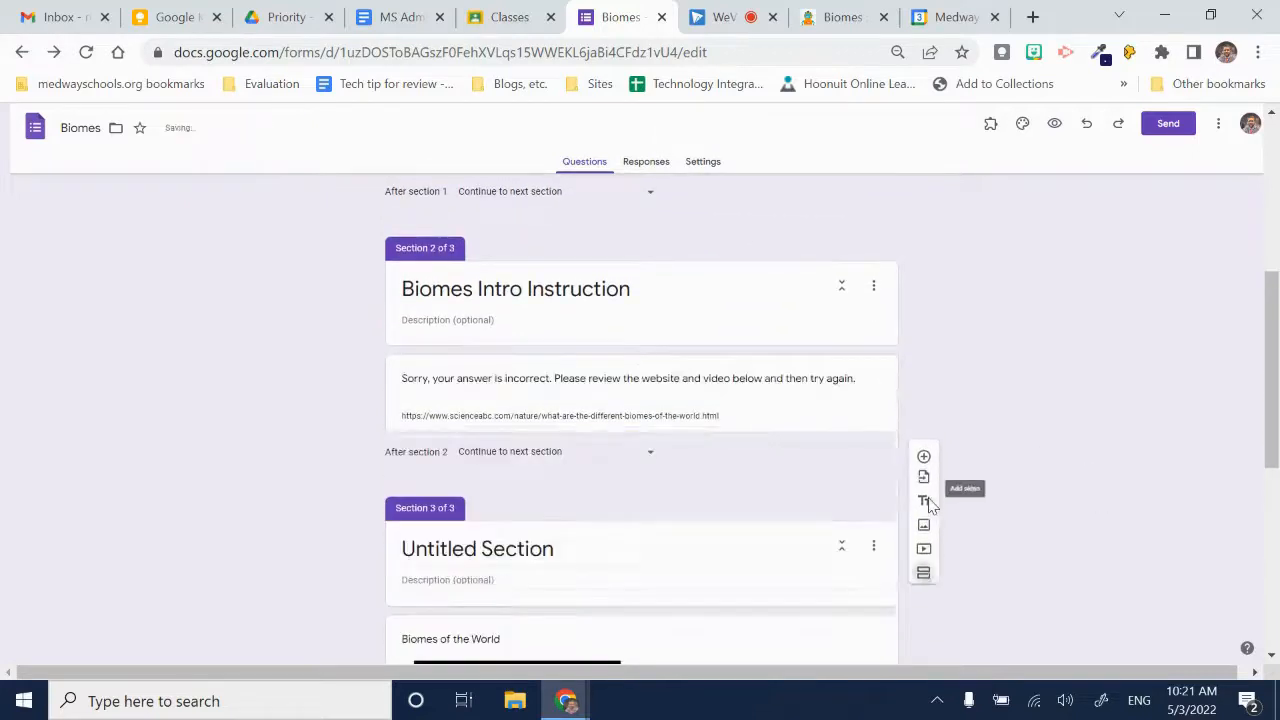
key(ctrl+z)
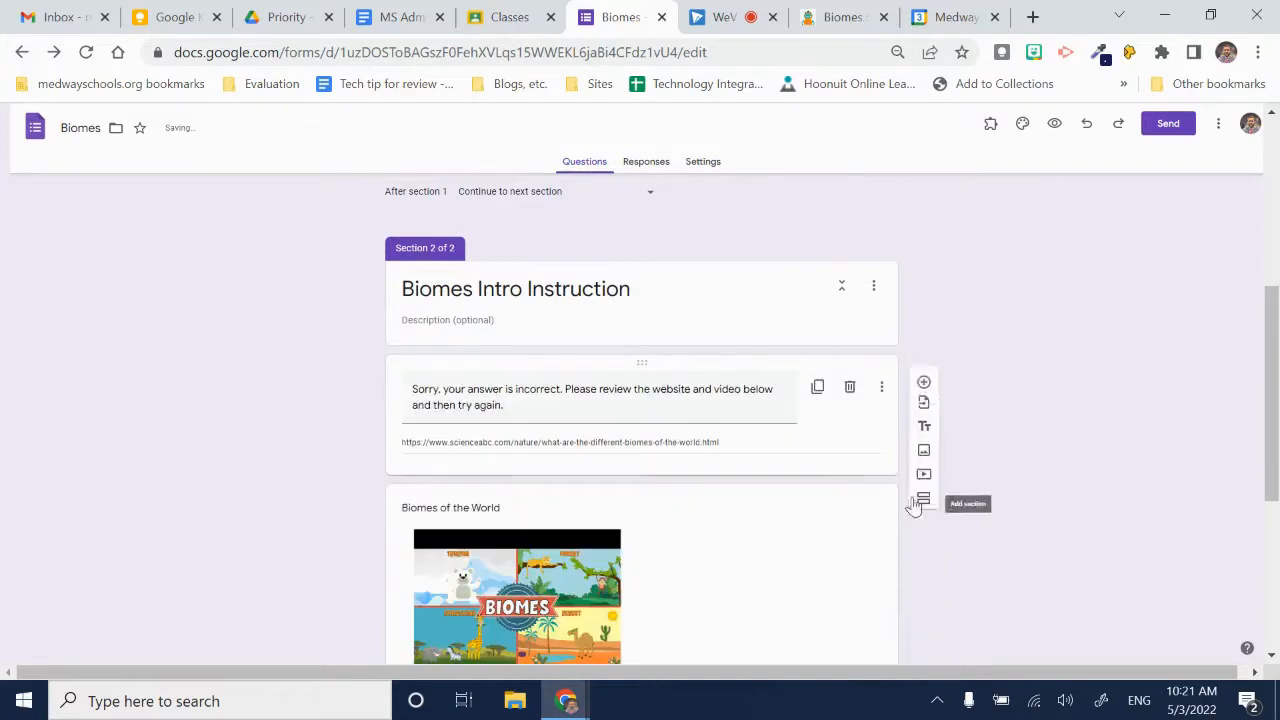
- Add a new section after the biomes map image and title it "Question 2"
scroll(880, 475, down, 4)
click(684, 566)
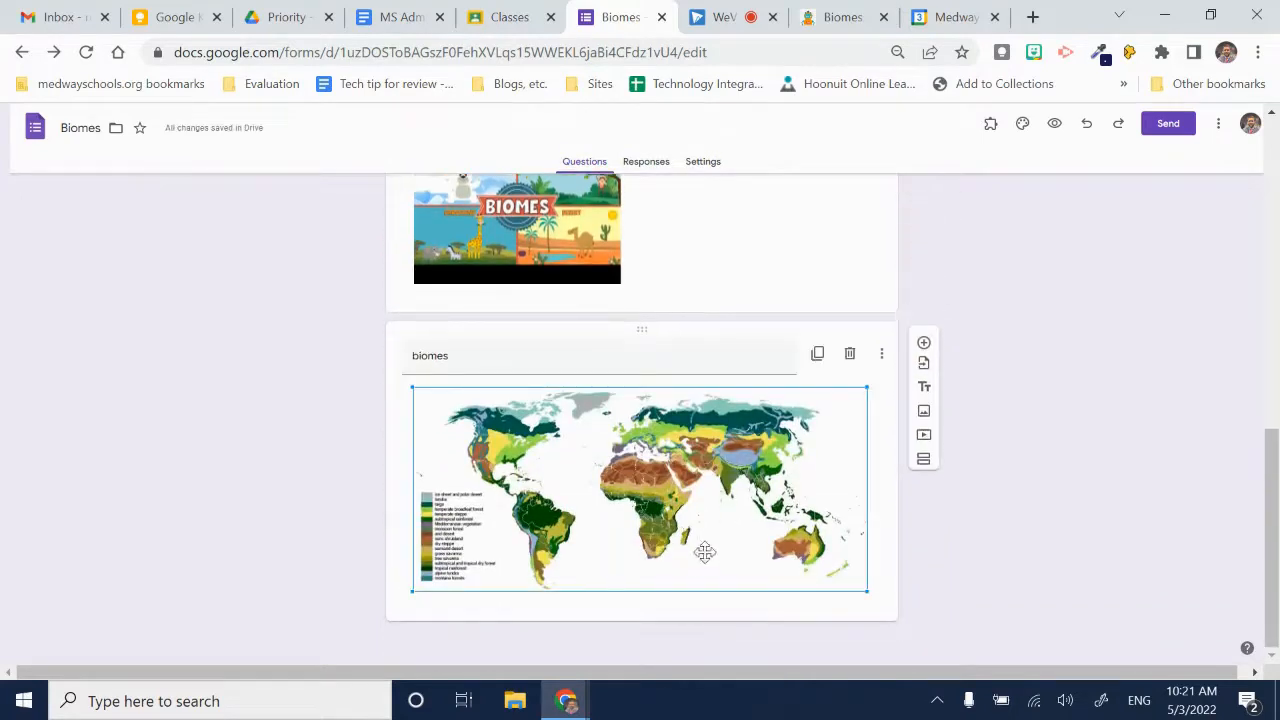
click(923, 463)
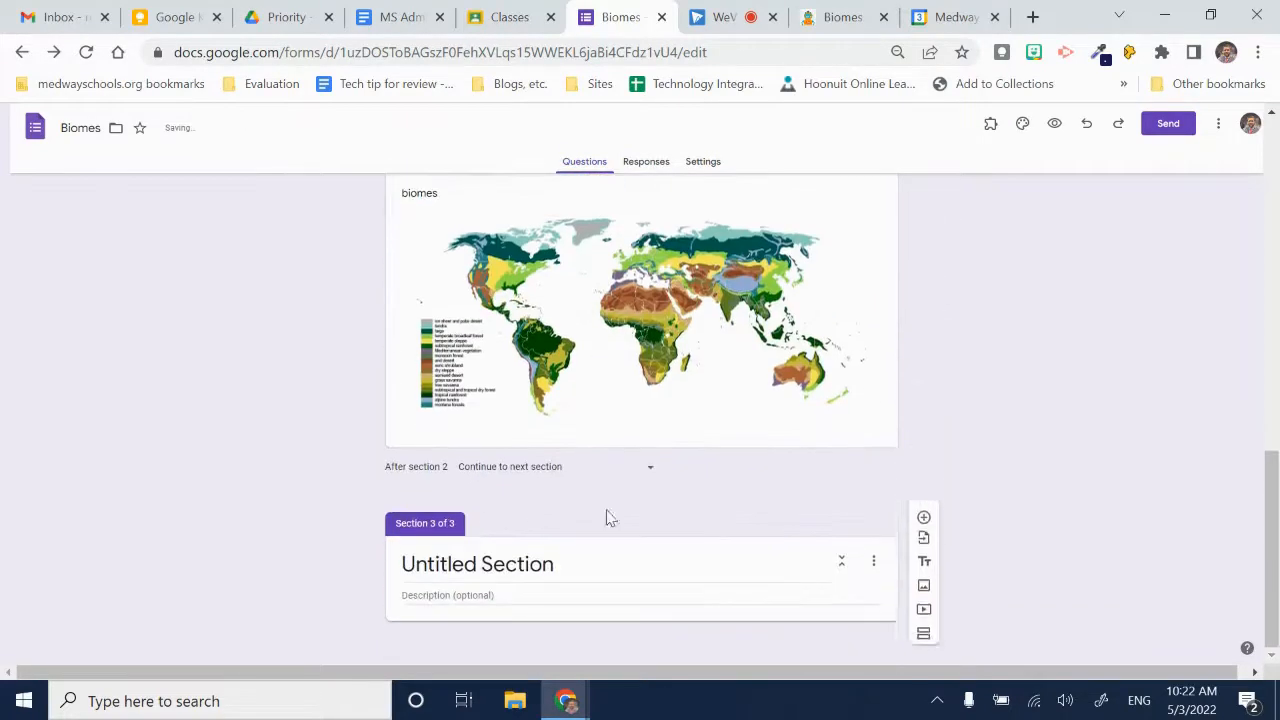
click(531, 565)
triple_click(534, 565)
text(Question)
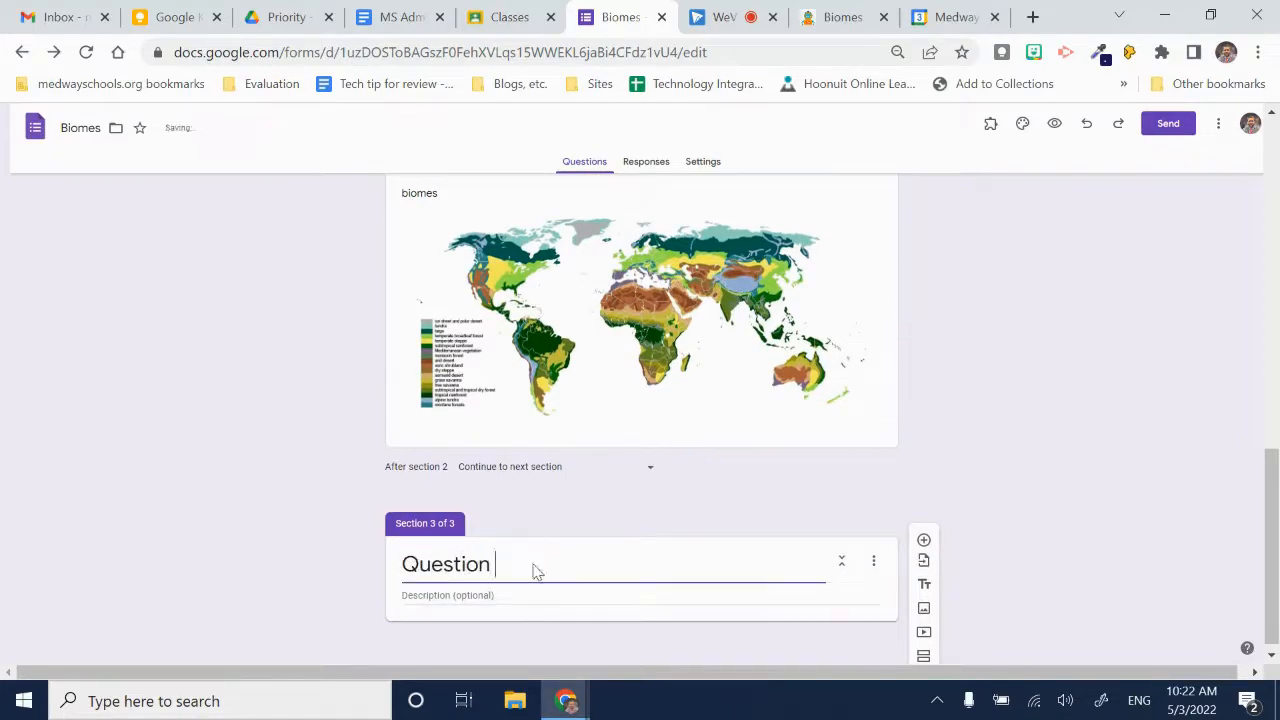
text( 2)
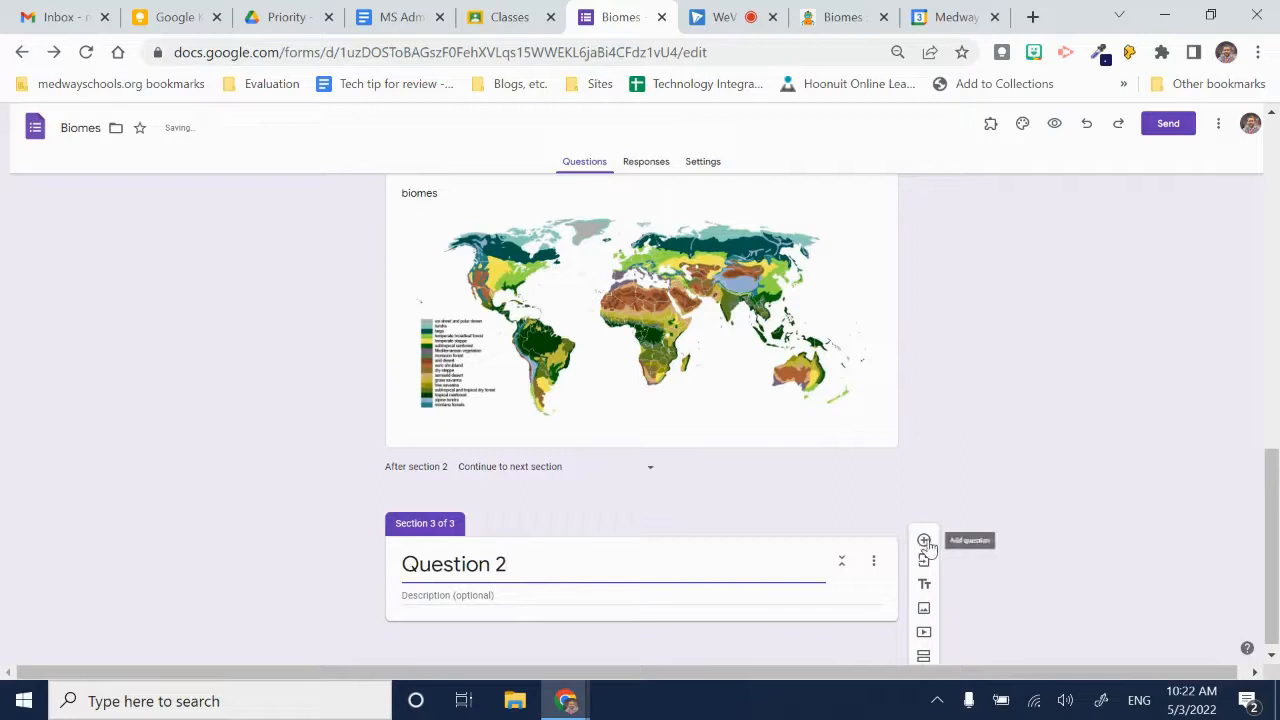
- Add the short-answer question "What animal typically lives in the desert biome?" to the Question 2 section
click(923, 540)
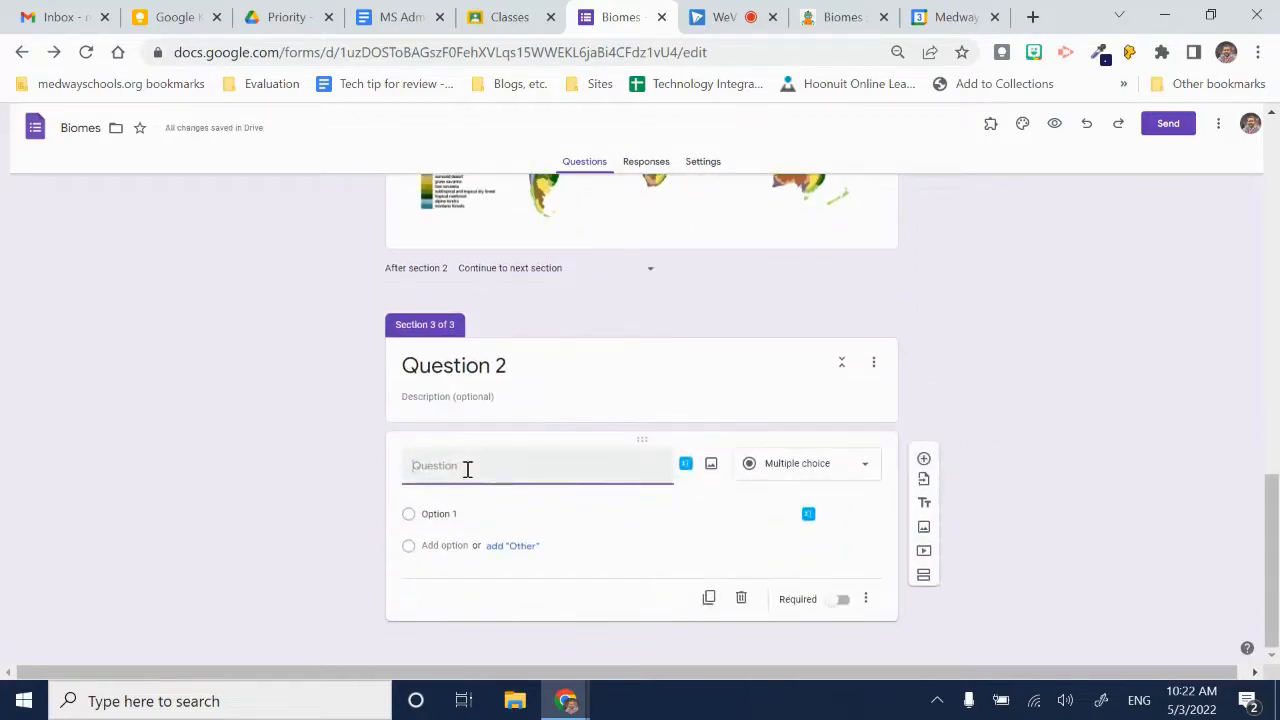
text(What animal typically lives in the desert biome?)
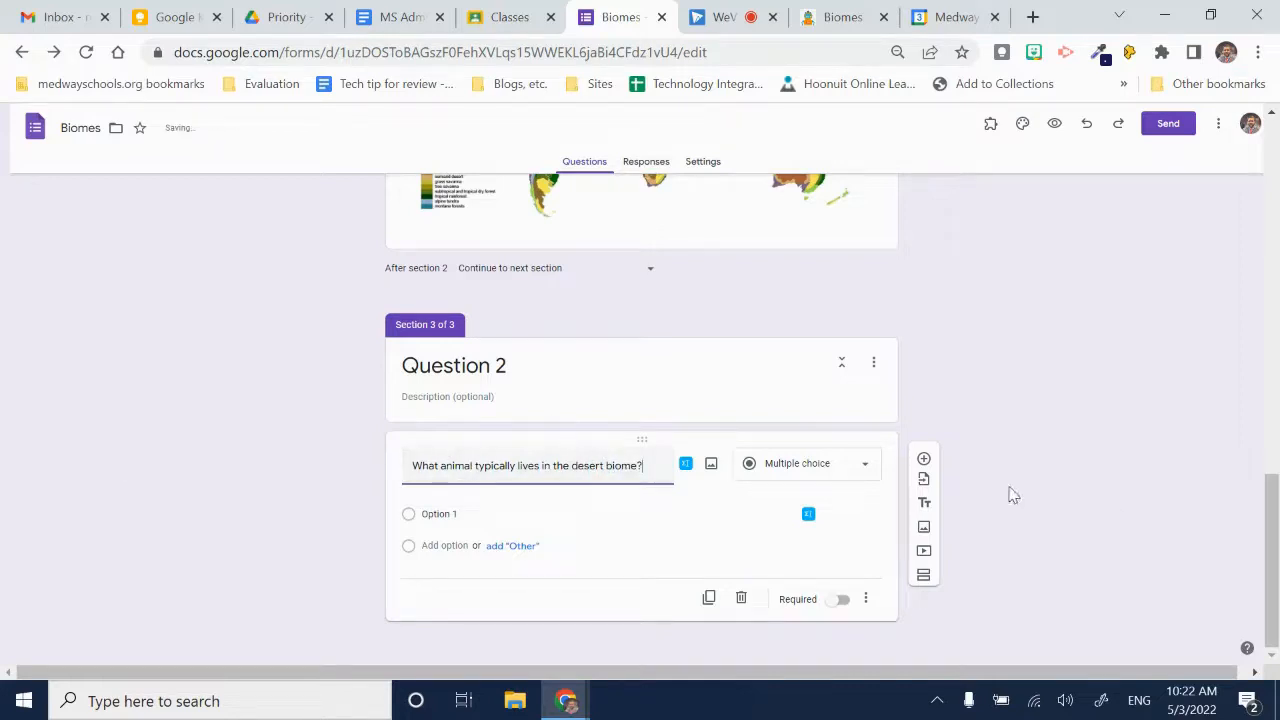
click(782, 466)
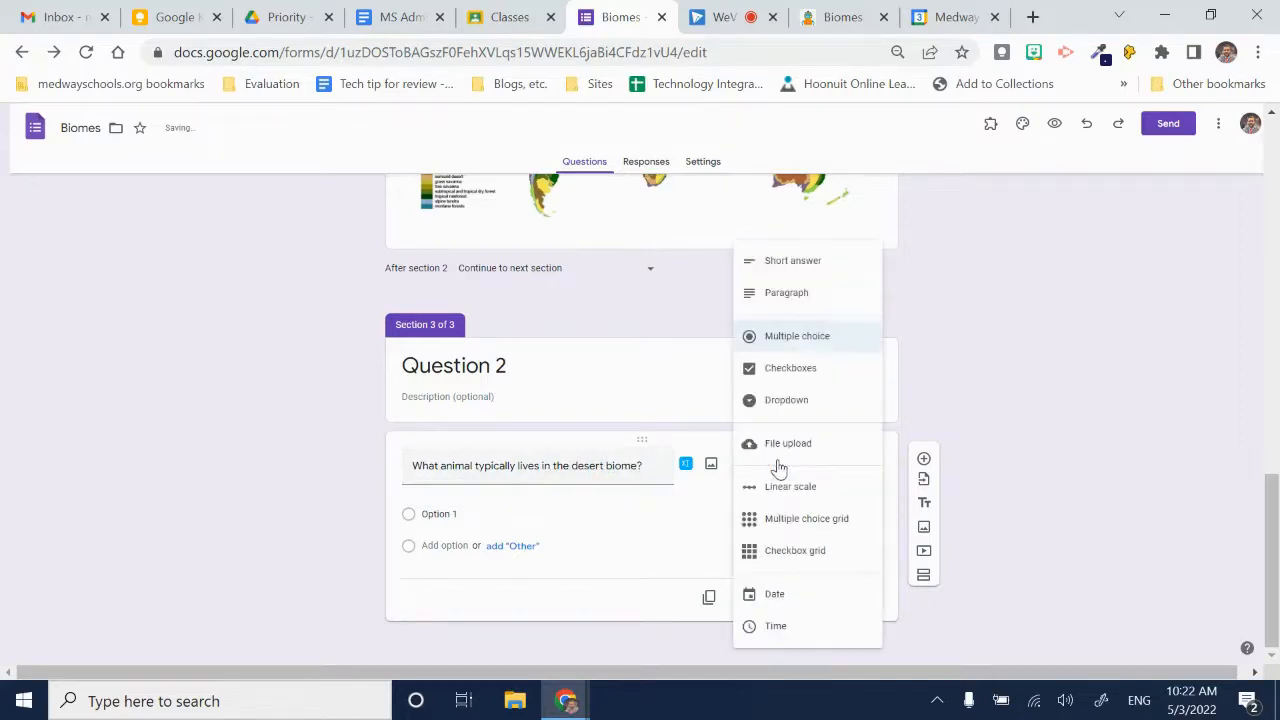
click(811, 265)
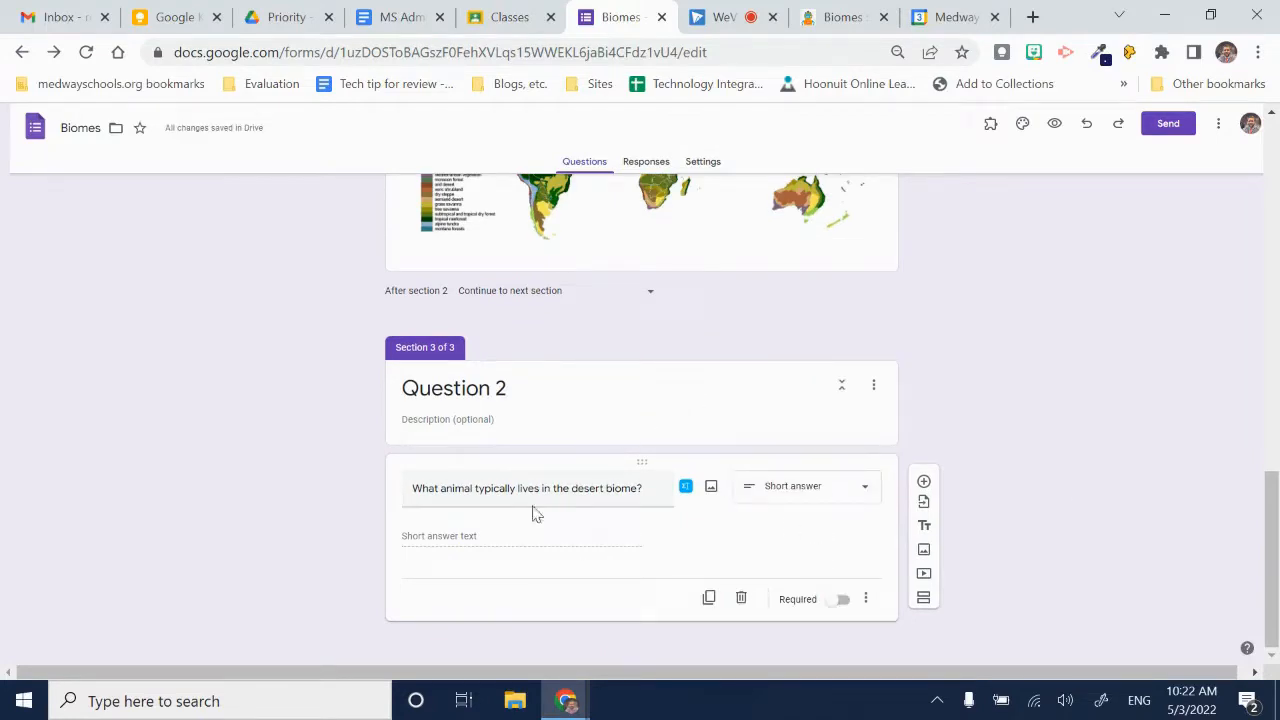
- Add a section titled "Question 3" containing the multiple-choice question "What is the coldest biome?"
click(921, 604)
click(486, 565)
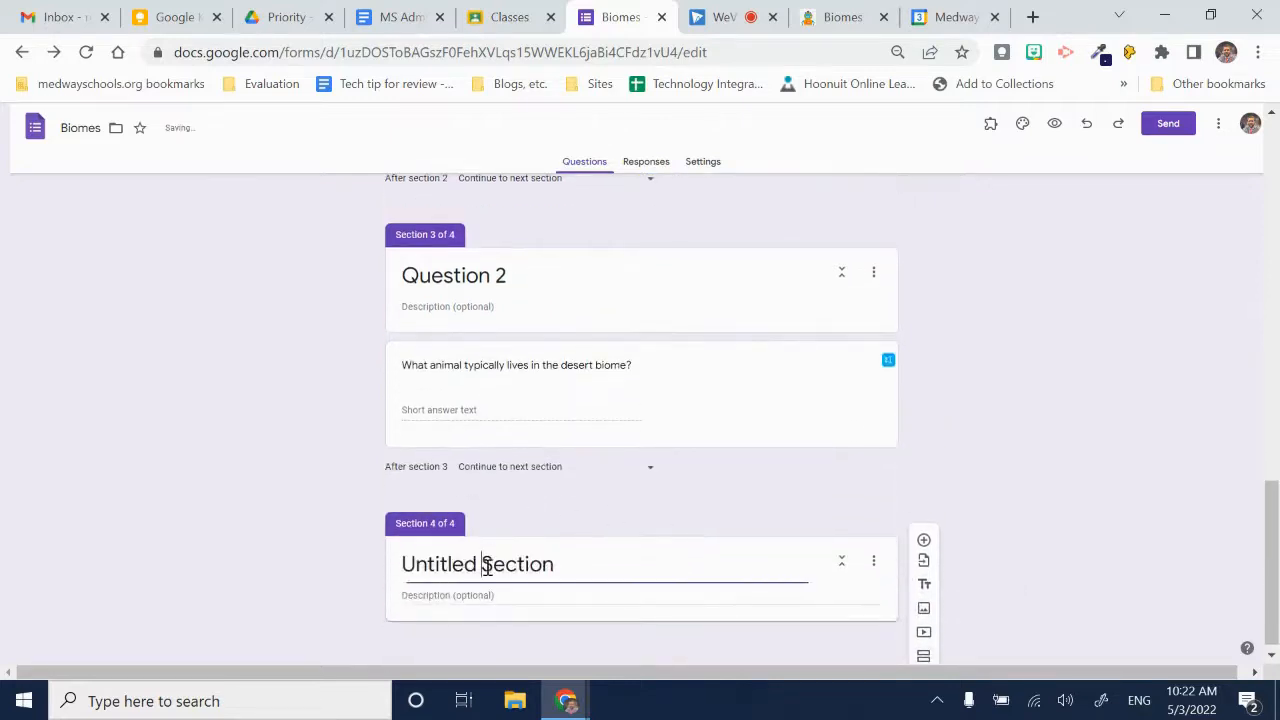
triple_click(486, 565)
text(Question 3)
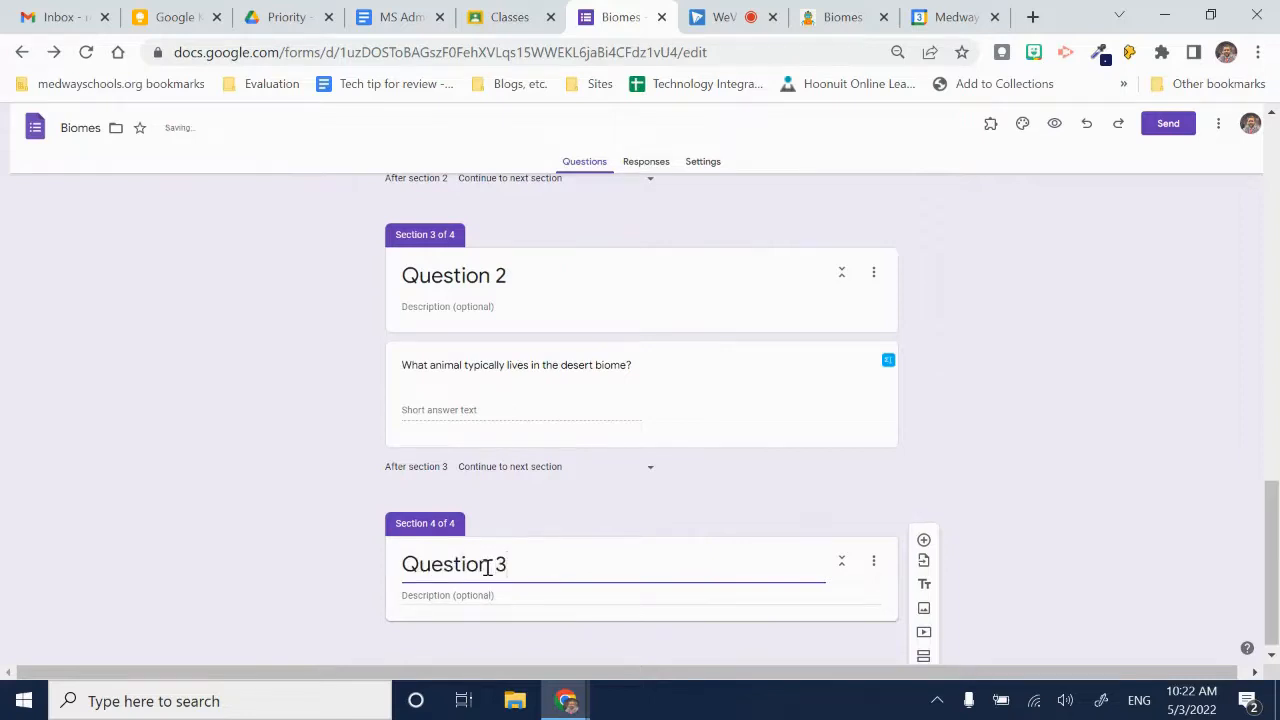
click(923, 540)
text(What is the coldest biome?)
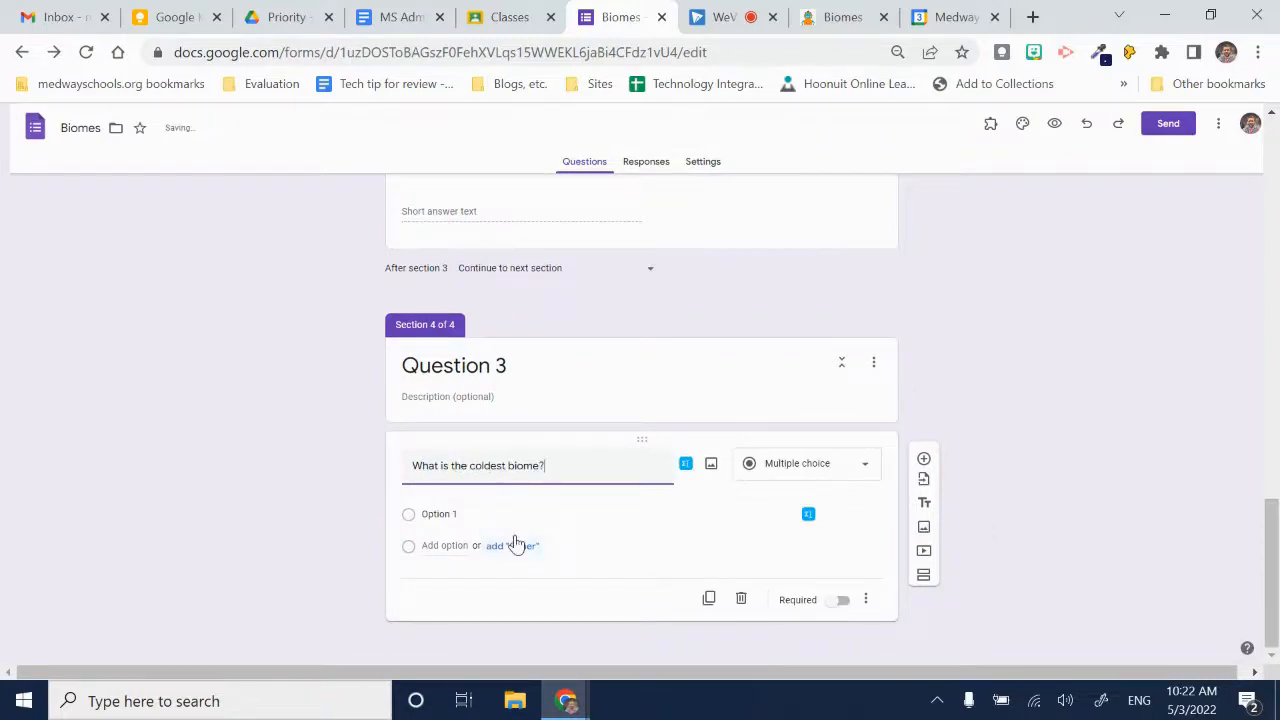
- Enter Desert, Taiga, Tundra and Rainforest as the answer options of the coldest biome question
click(451, 516)
text(Desert)
key(Tab)
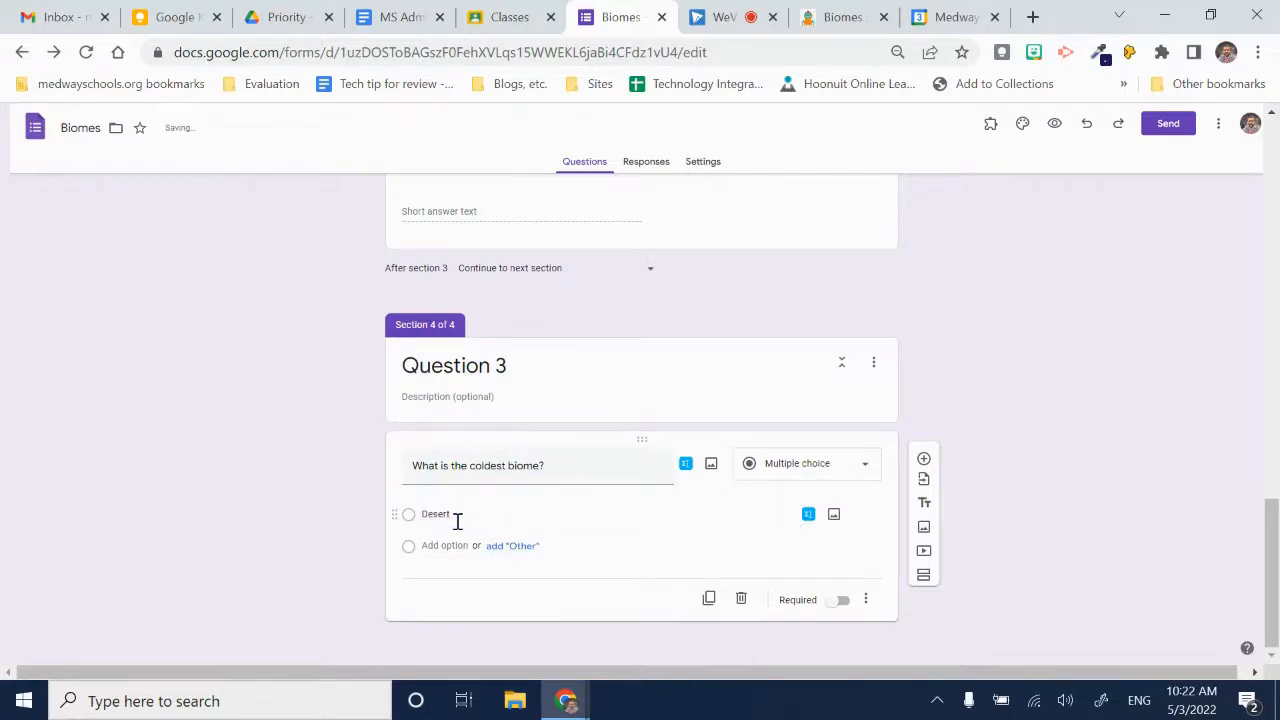
text(Taiga)
key(Tab)
key(Tab)
key(Tab)
text(Tundra)
key(Tab)
key(Tab)
key(Tab)
text(Rain)
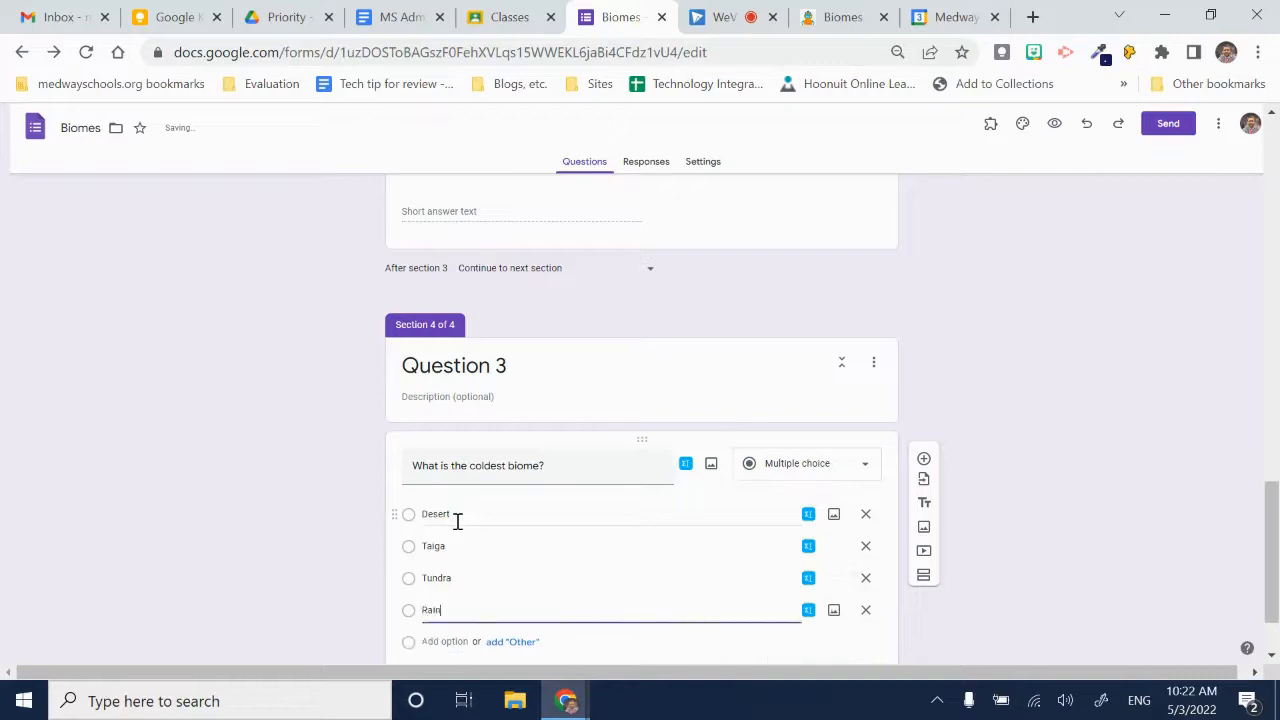
text(forest)
click(1085, 417)
- Add a section after the coldest biome question and title it "Coldest Biome Instruction"
scroll(480, 571, down, 1)
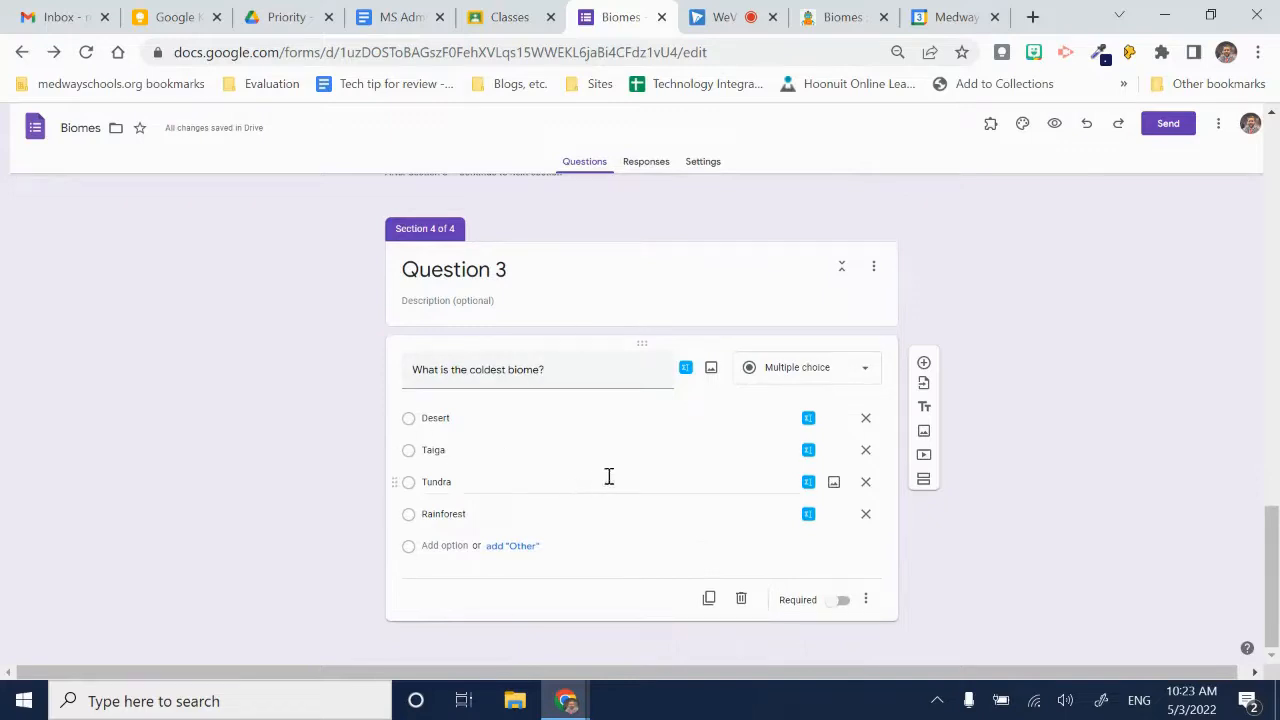
click(923, 480)
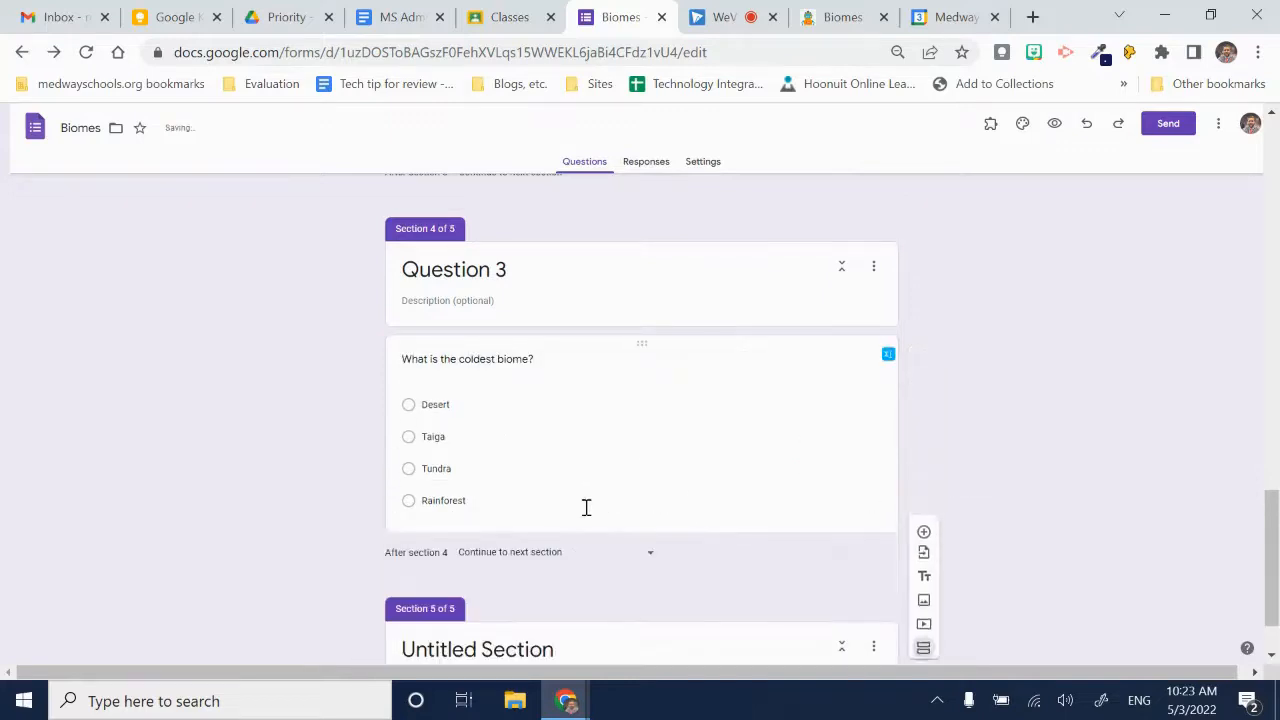
scroll(554, 549, down, 1)
click(506, 567)
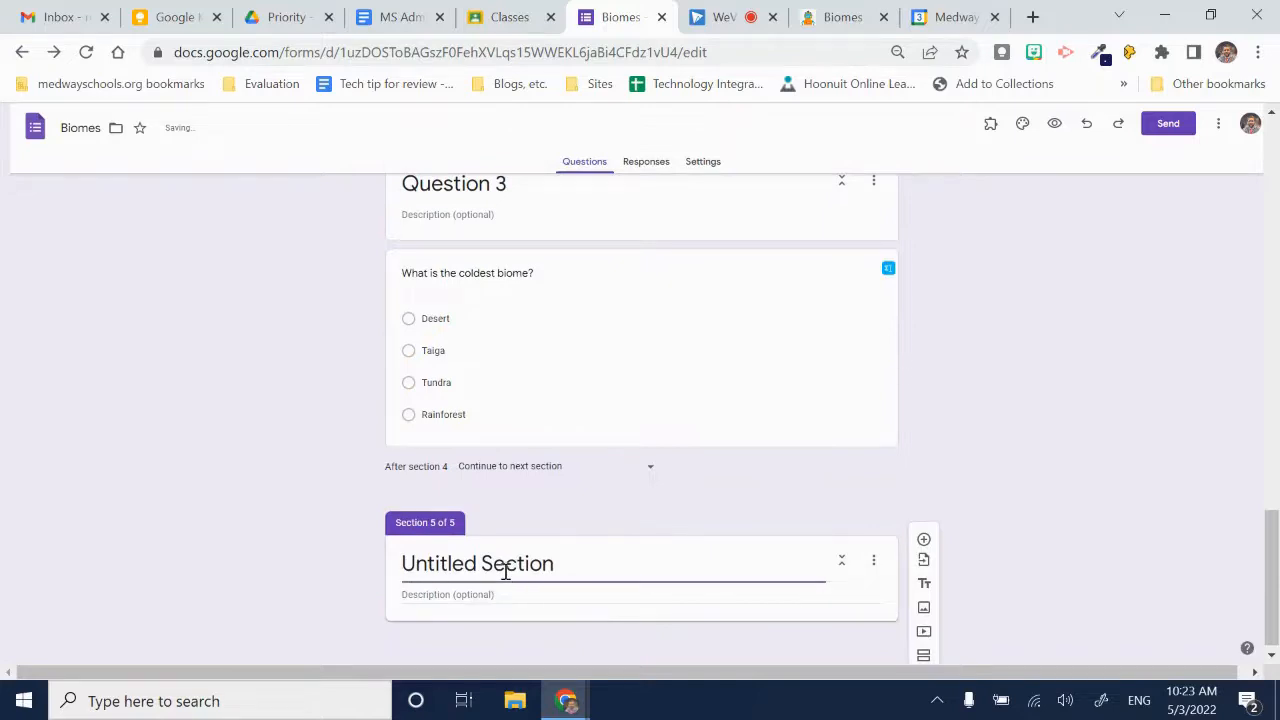
triple_click(505, 570)
text(Colde)
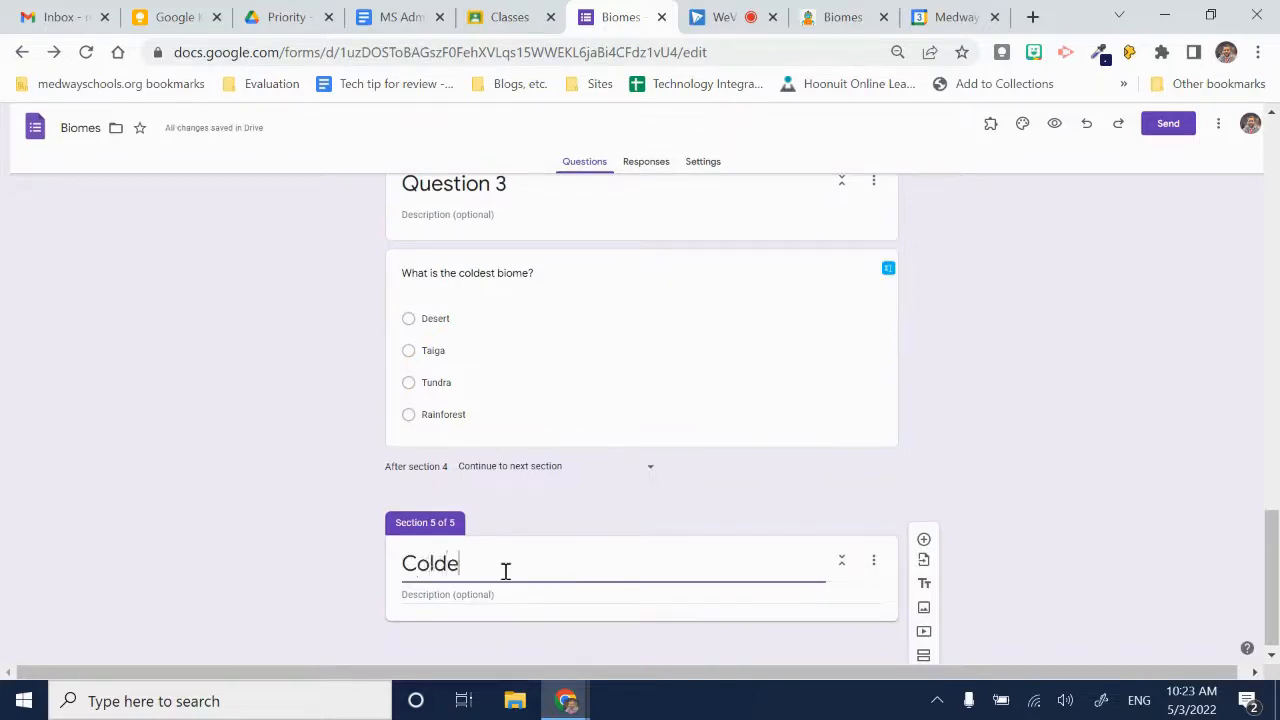
text(st Biome Instruction)
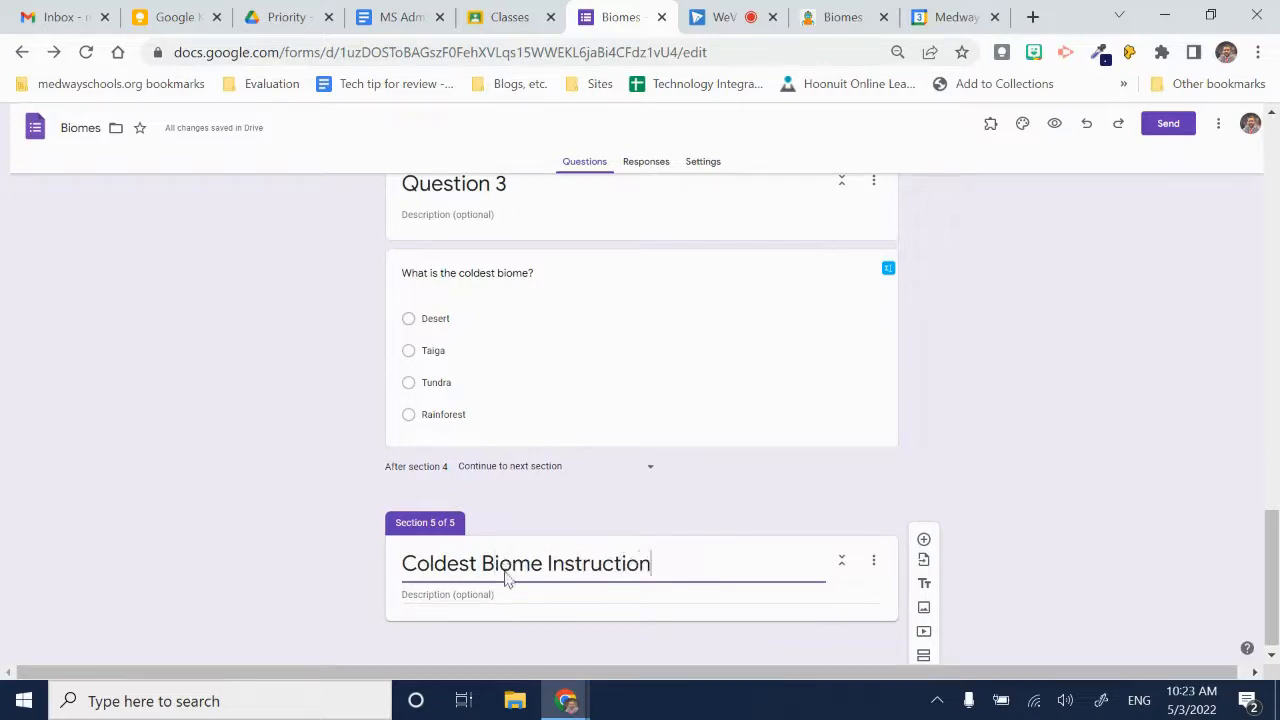
- Add a text block titled "Sorry, your answer is incorrect. Review the site below and try again." with the scienceabc.com biomes article address as its description
click(843, 17)
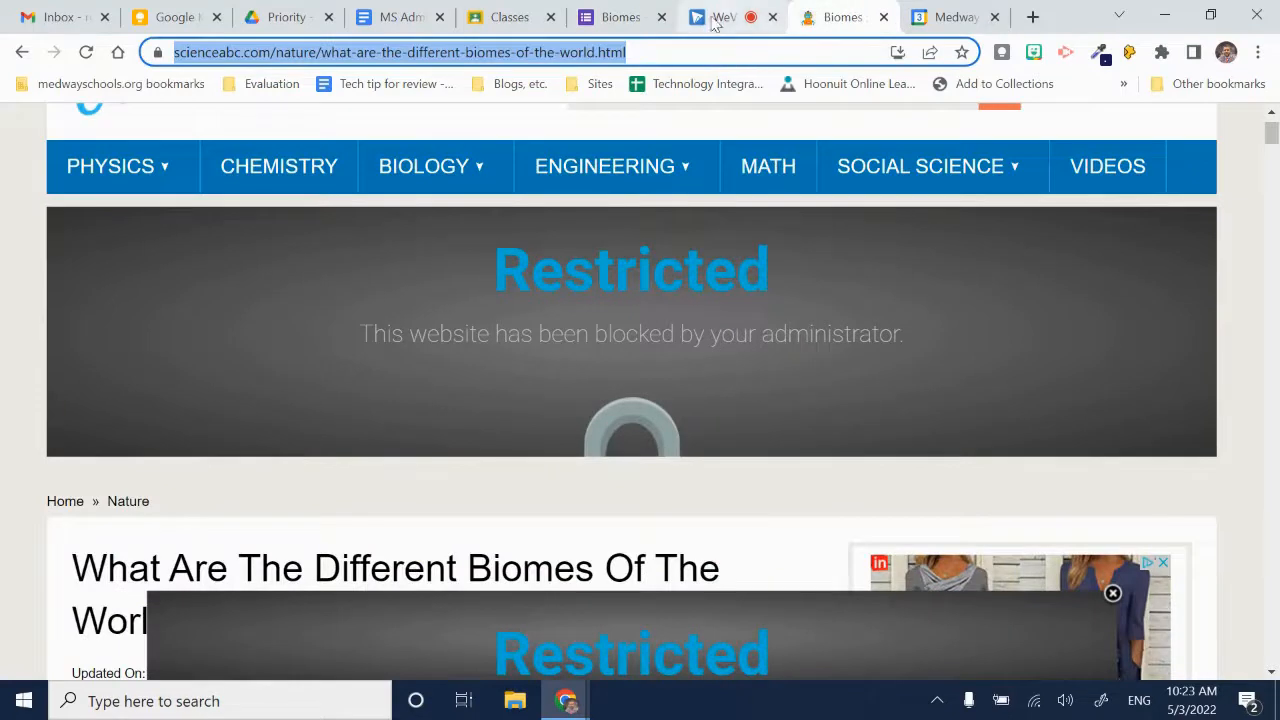
click(615, 17)
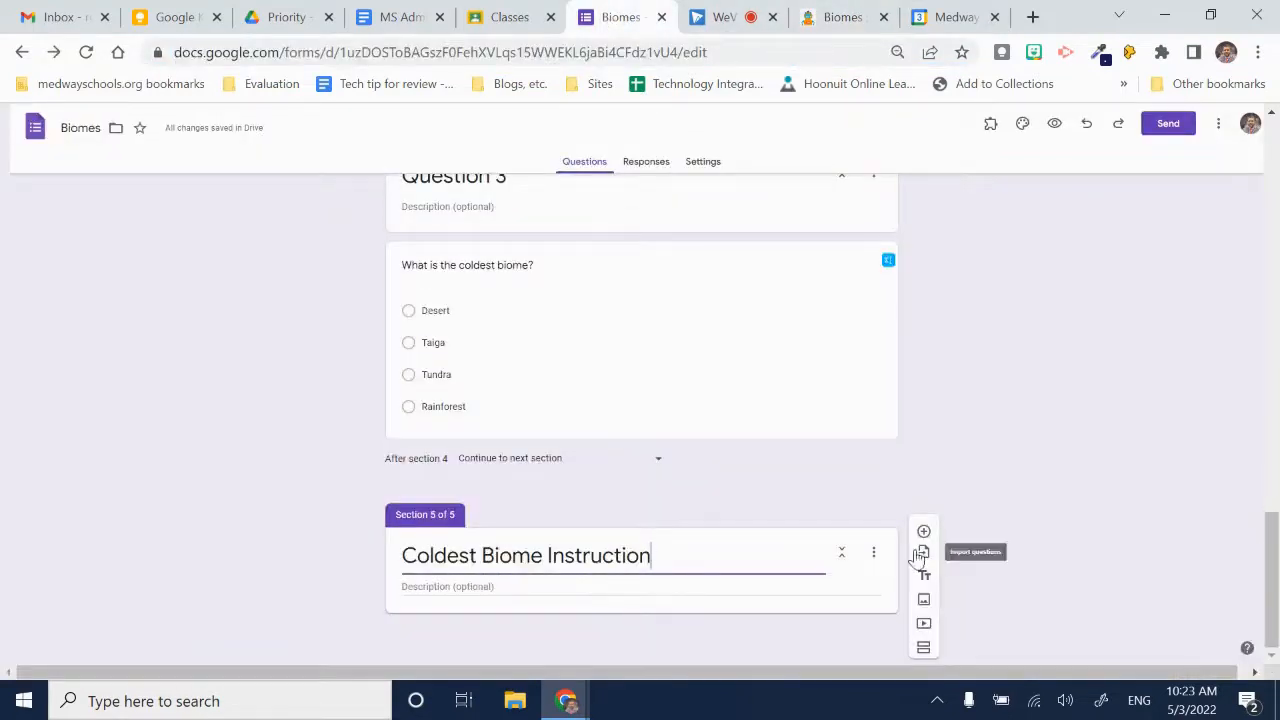
click(926, 580)
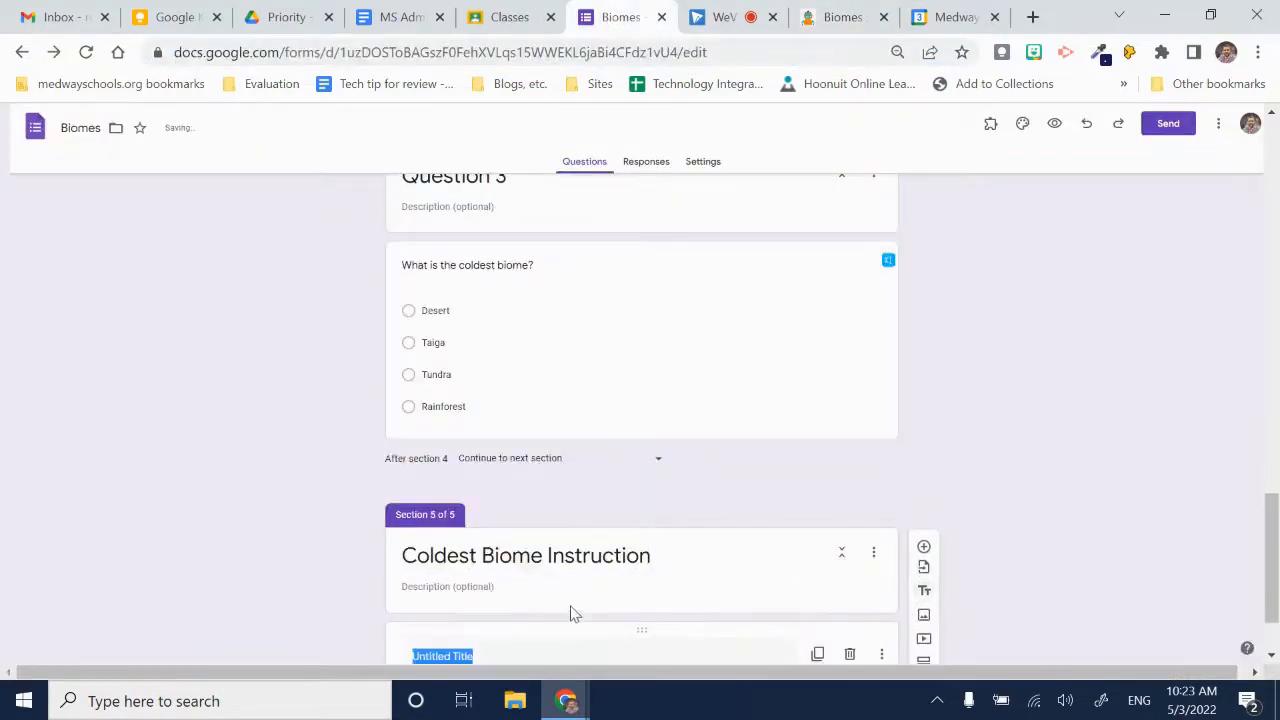
text(Sorry, your answer is incorrect. Review the site below an)
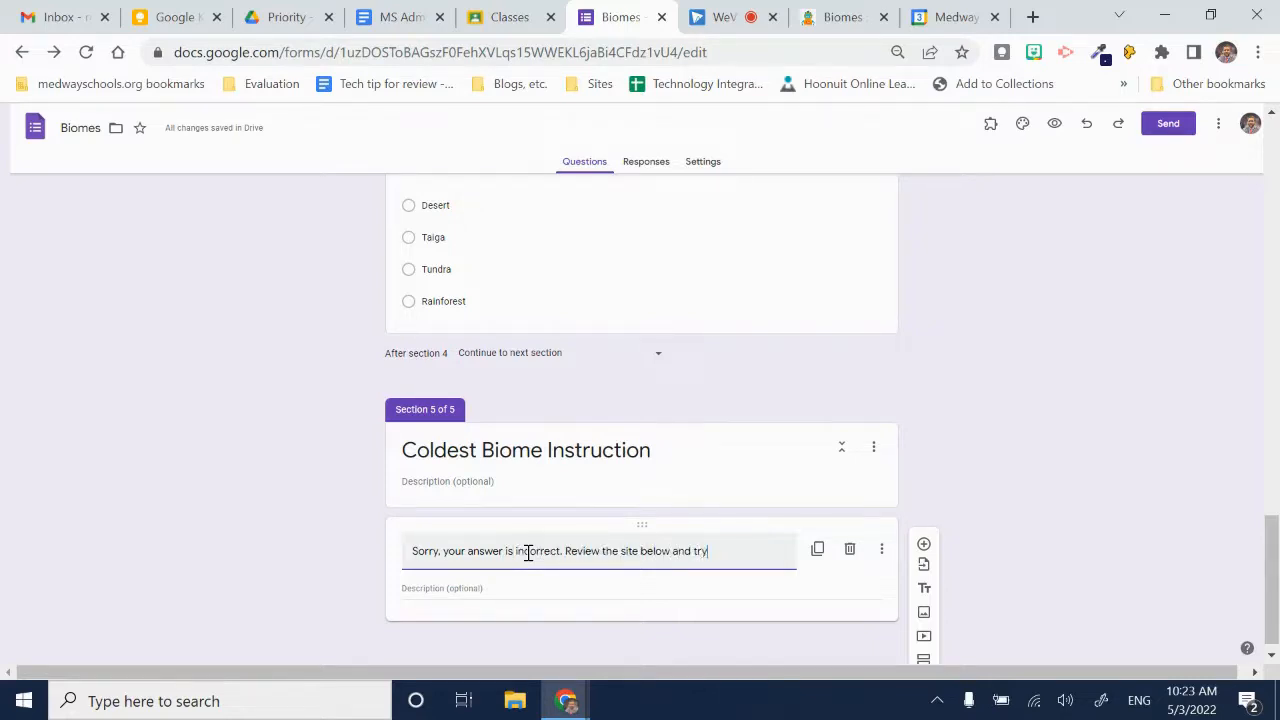
click(524, 589)
text(https://www.scienceabc.com/nature/what-are-the-different-biomes-of-the-world.html)
click(1030, 508)
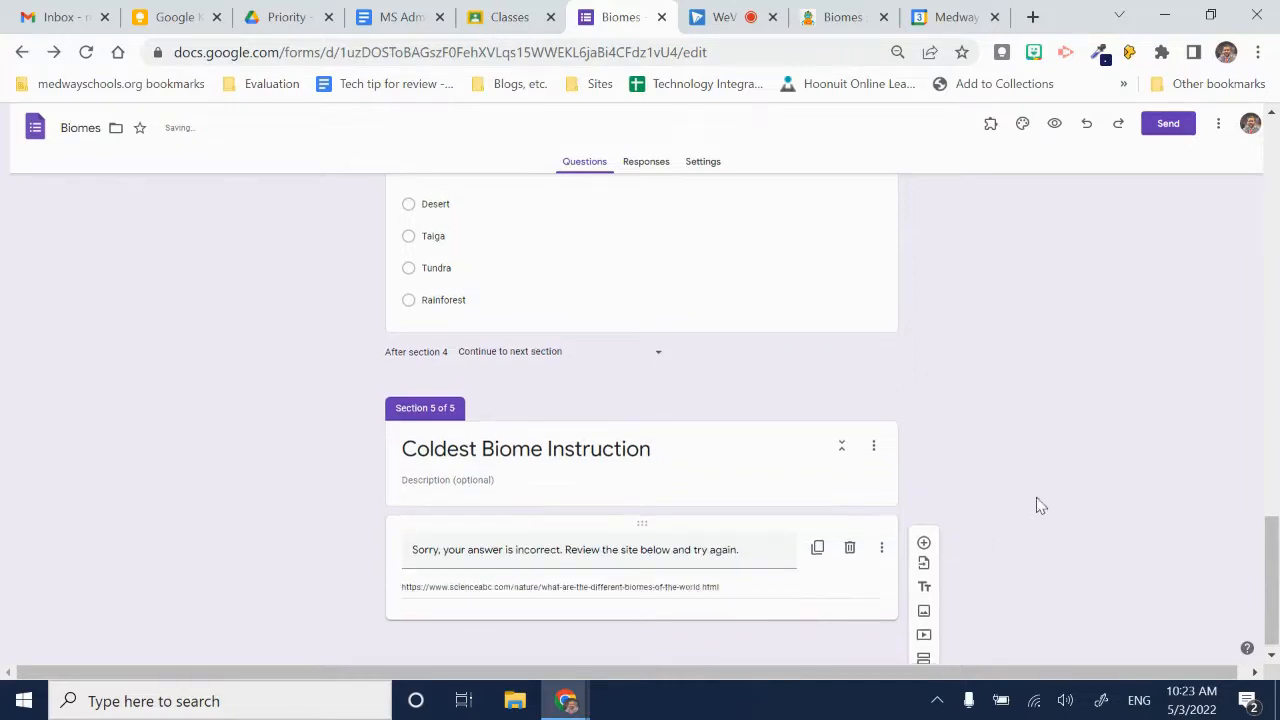
- Add a section after Coldest Biome Instruction and title it "Question 4"
click(923, 648)
click(477, 564)
triple_click(476, 564)
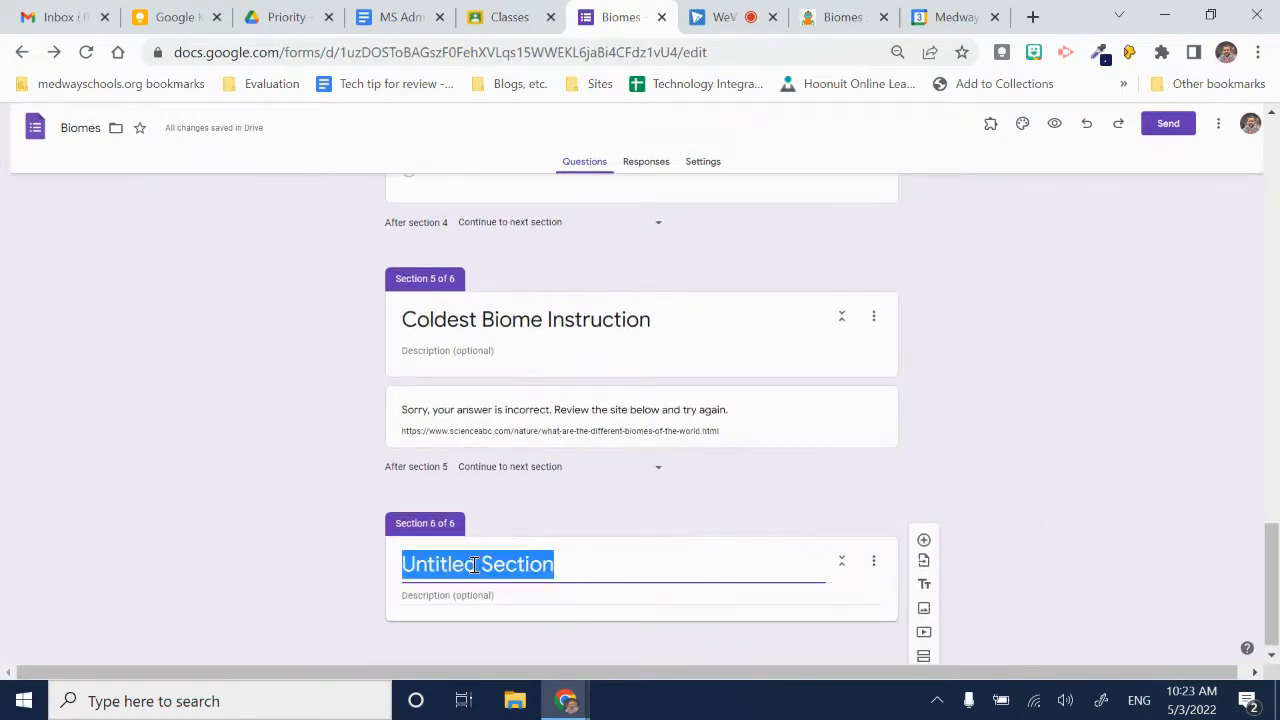
text(Ques)
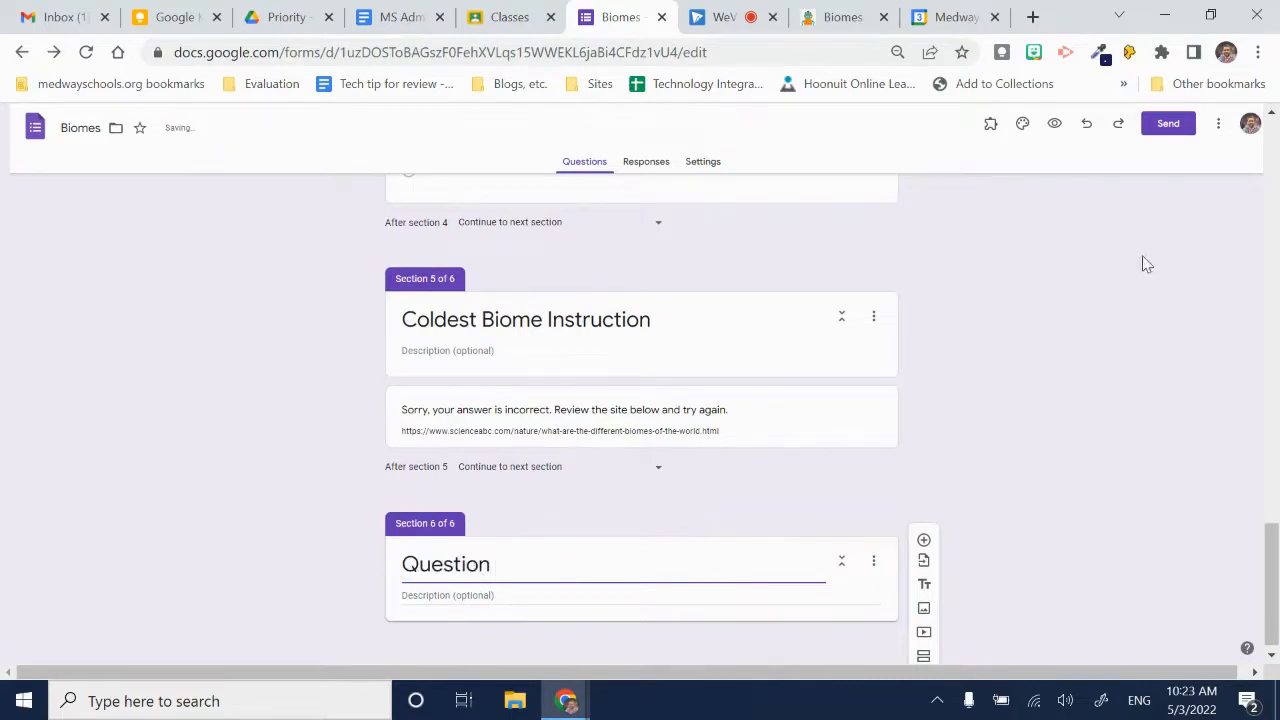
scroll(634, 523, up, 5)
scroll(637, 486, down, 4)
- Add the short-answer question "What is your favorite biome?" to the Question 4 section
click(923, 540)
text(What is your favo)
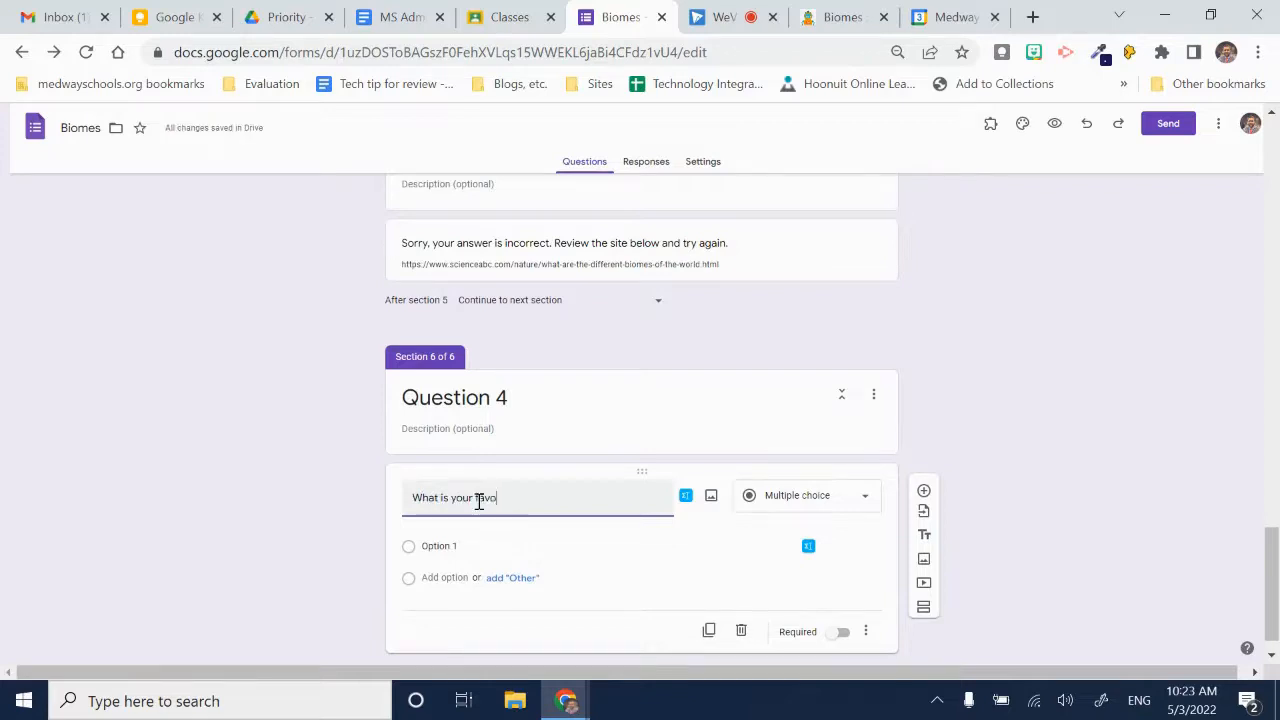
text(rite biome?)
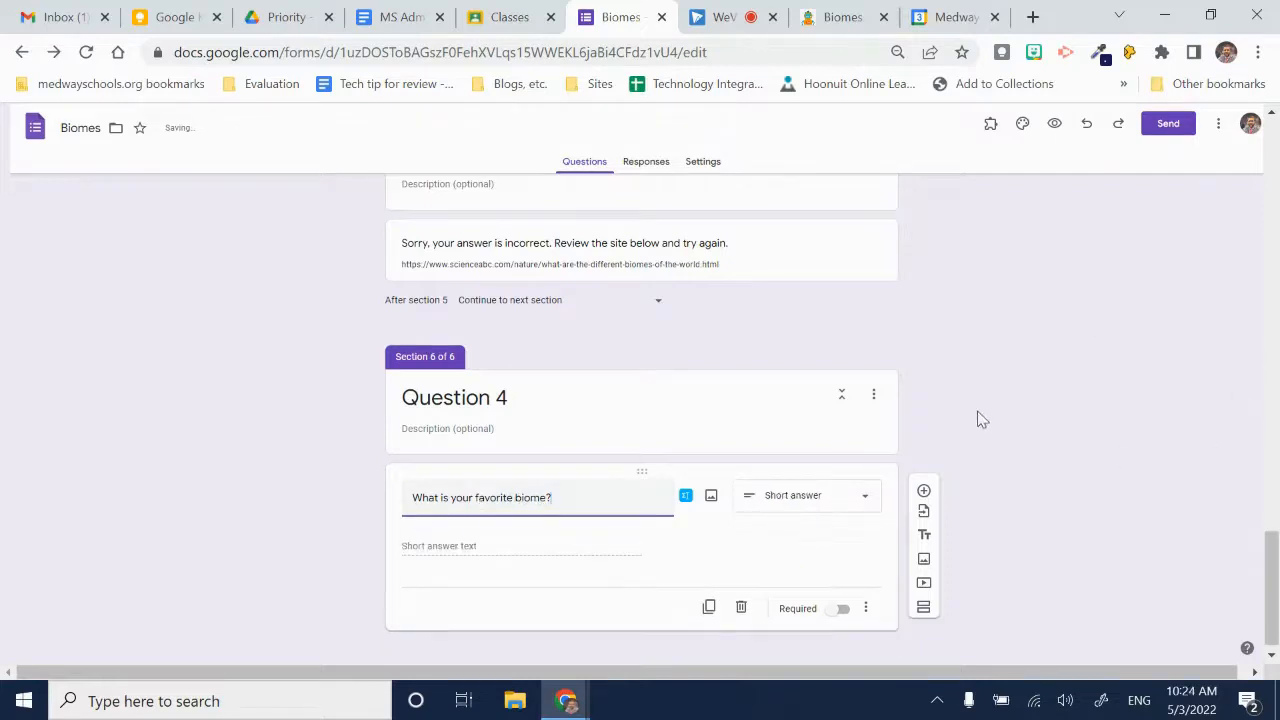
- Route the Volcanic answer of the "not an actual biome" question to section 3 (Question 2)
scroll(523, 420, up, 15)
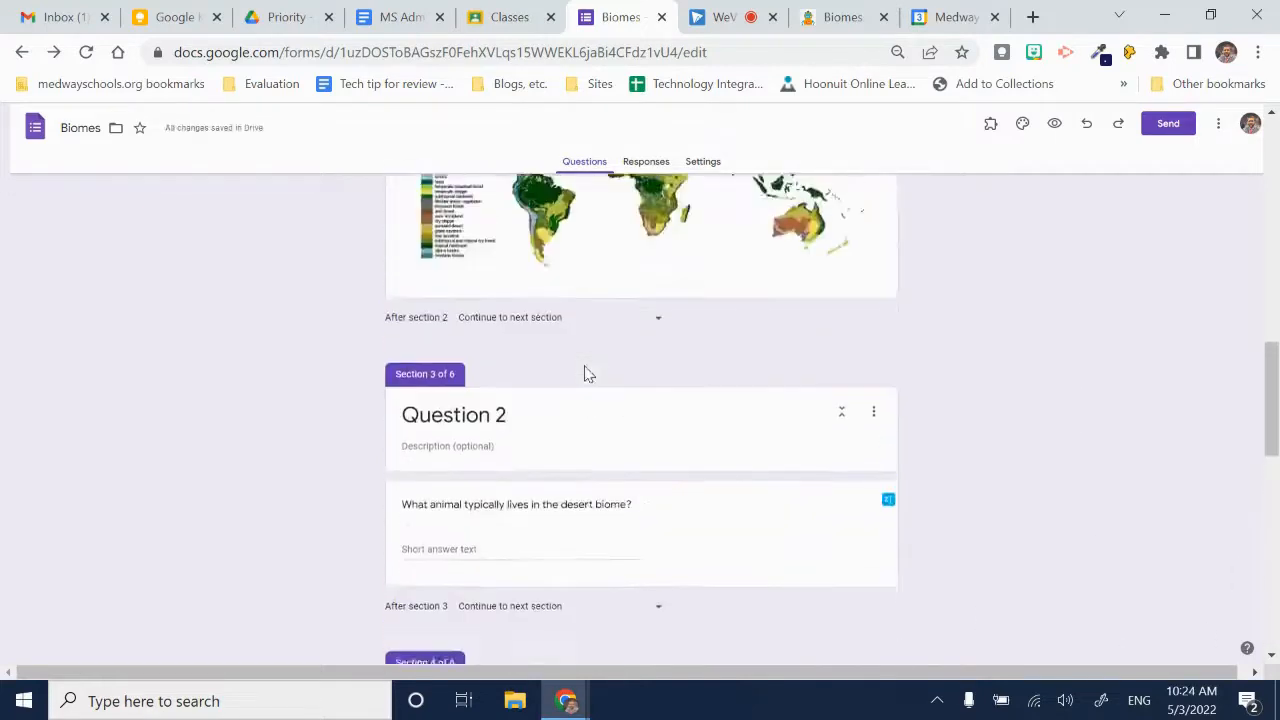
scroll(588, 373, up, 15)
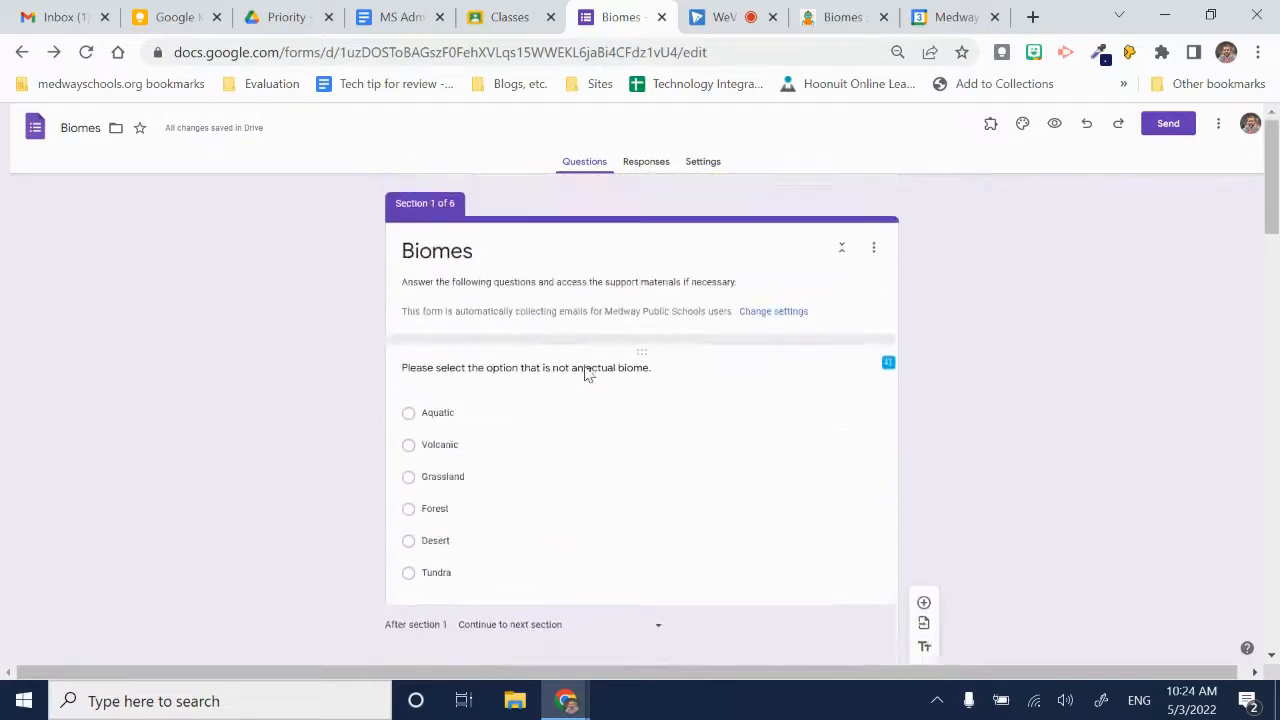
click(563, 498)
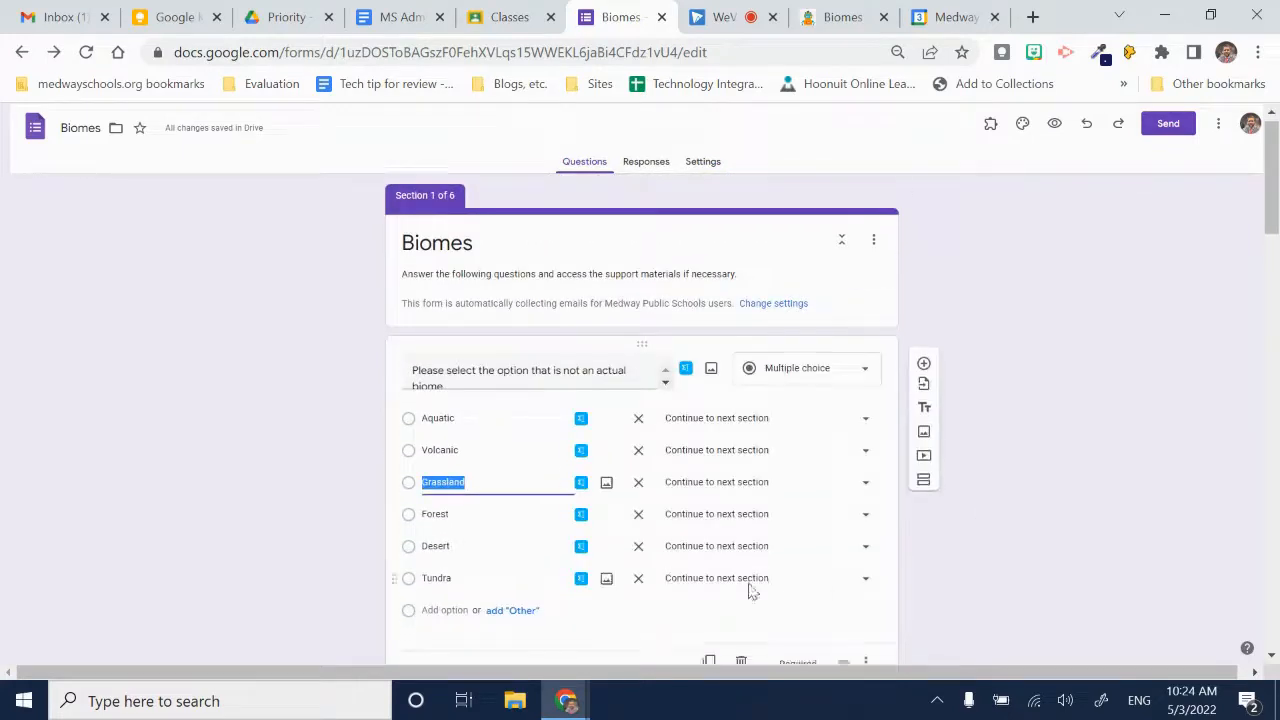
scroll(706, 514, down, 6)
scroll(645, 507, down, 5)
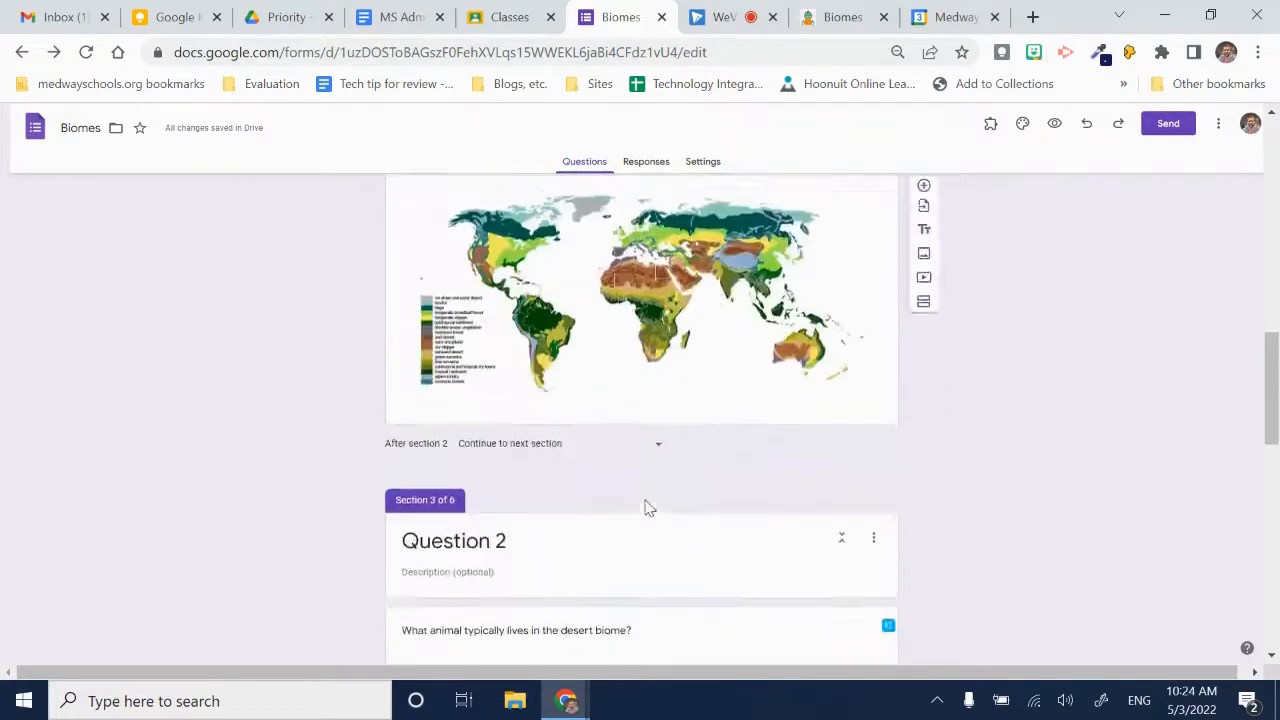
scroll(650, 502, up, 8)
scroll(656, 483, down, 8)
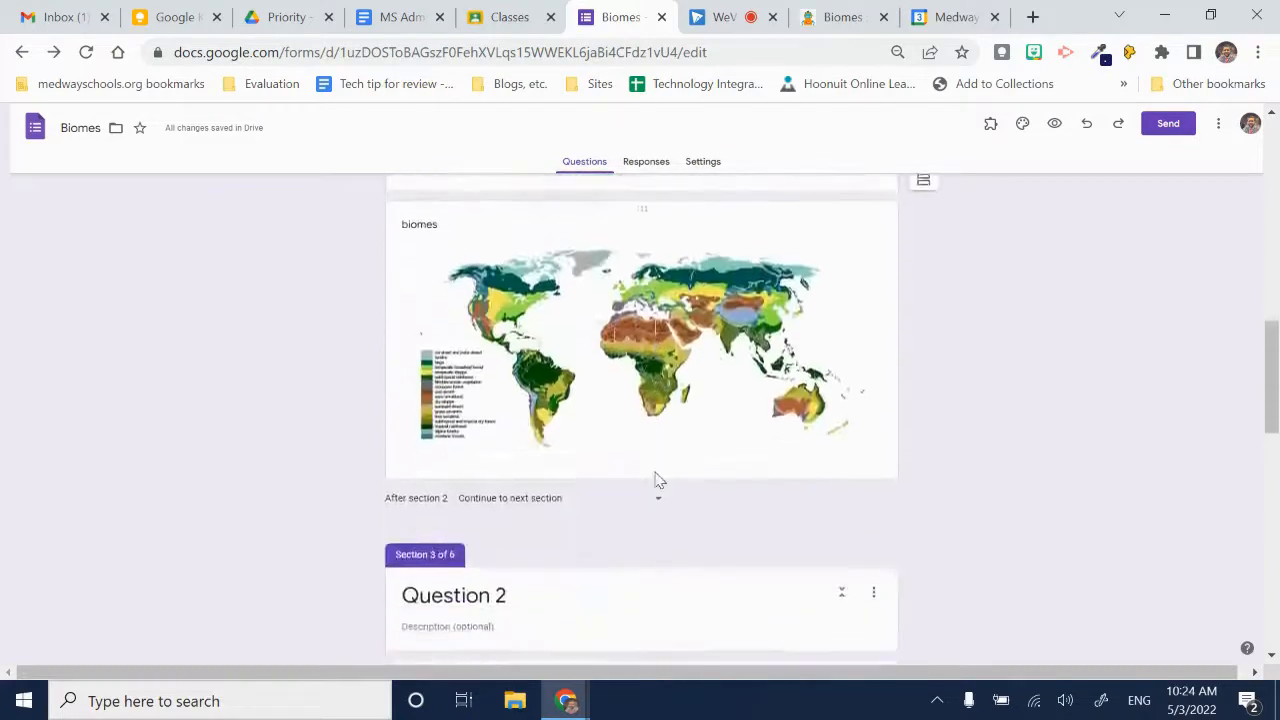
scroll(656, 483, up, 3)
scroll(656, 485, up, 15)
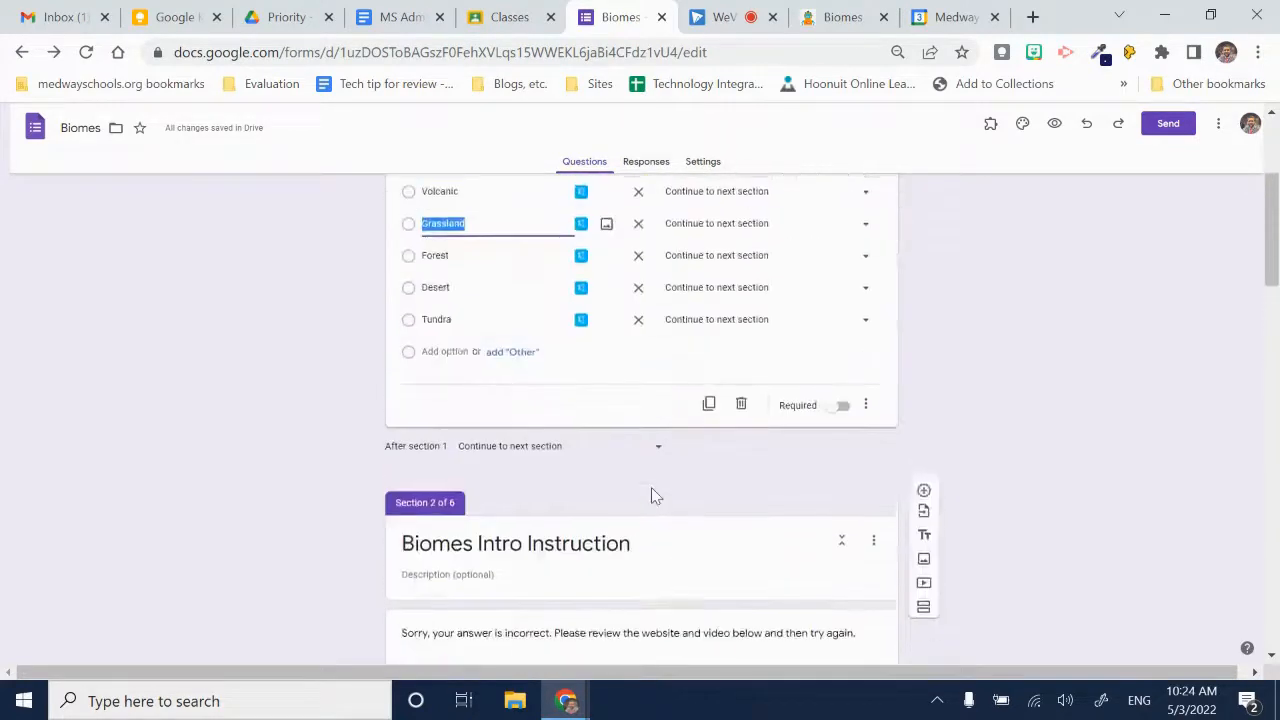
scroll(531, 324, up, 1)
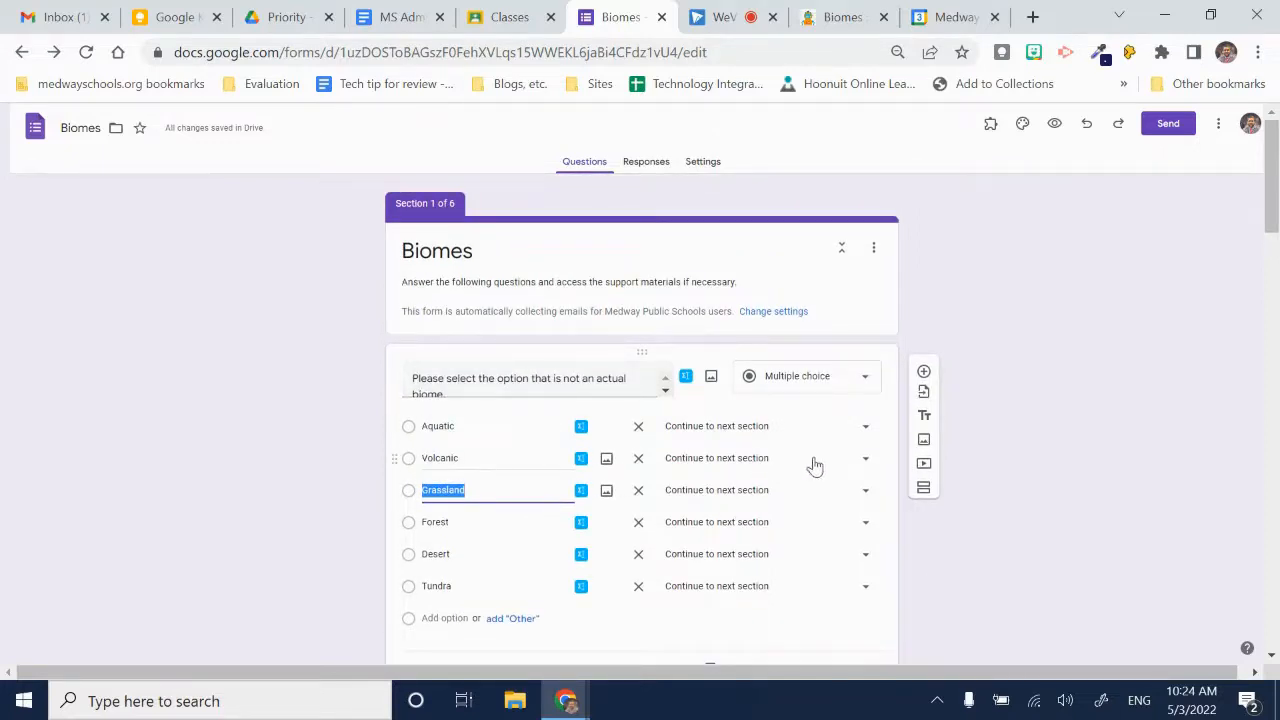
click(863, 462)
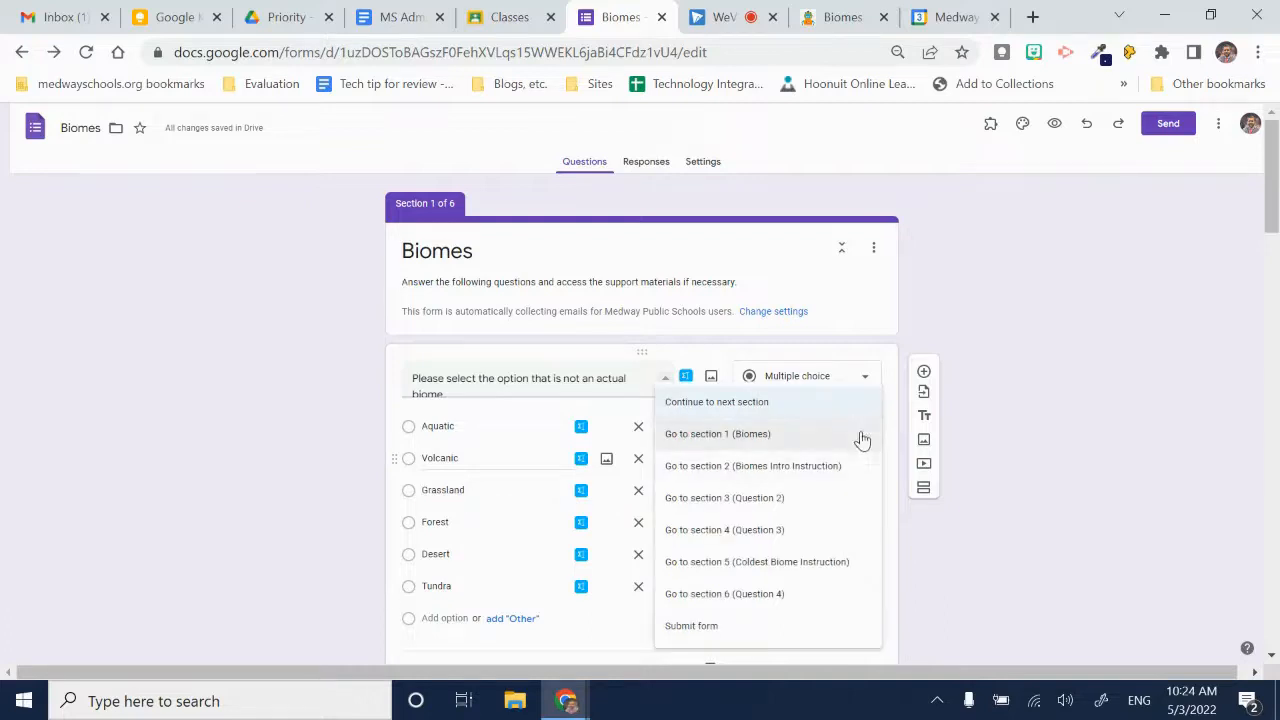
click(724, 504)
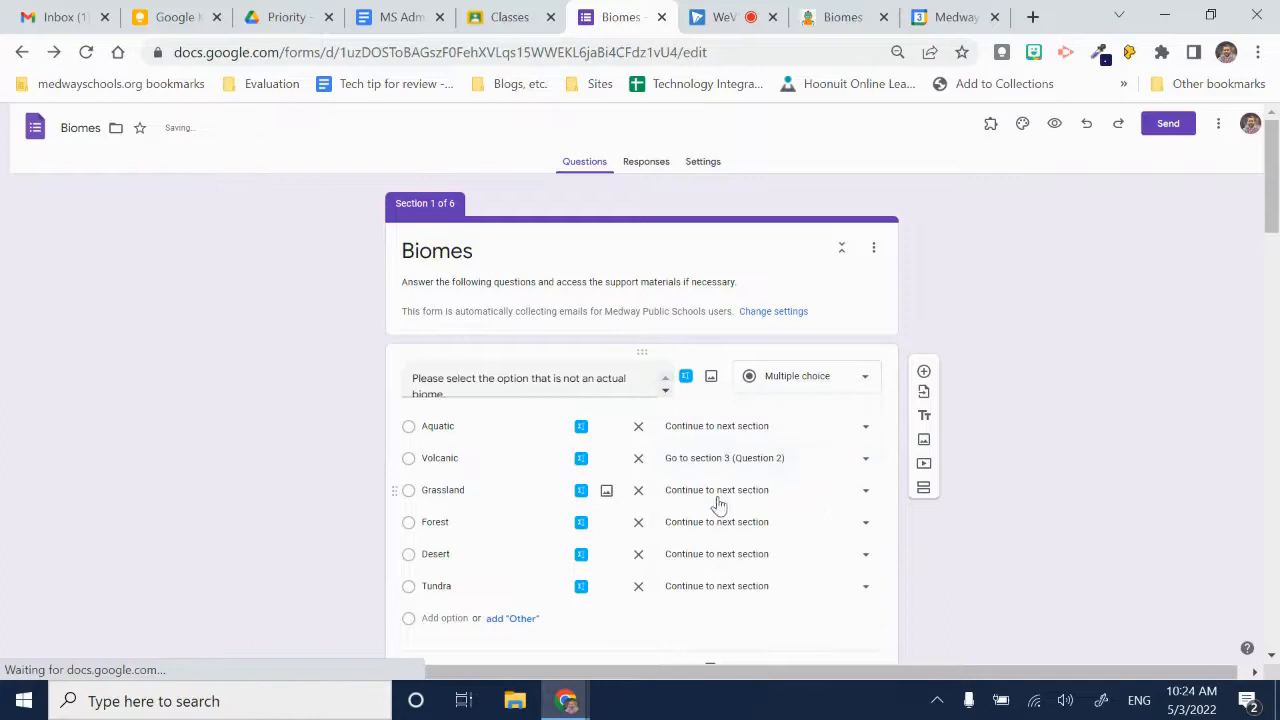
- Route the Aquatic, Grassland, Forest, Desert and Tundra answers of the first question to section 2 (Biomes Intro Instruction)
click(862, 430)
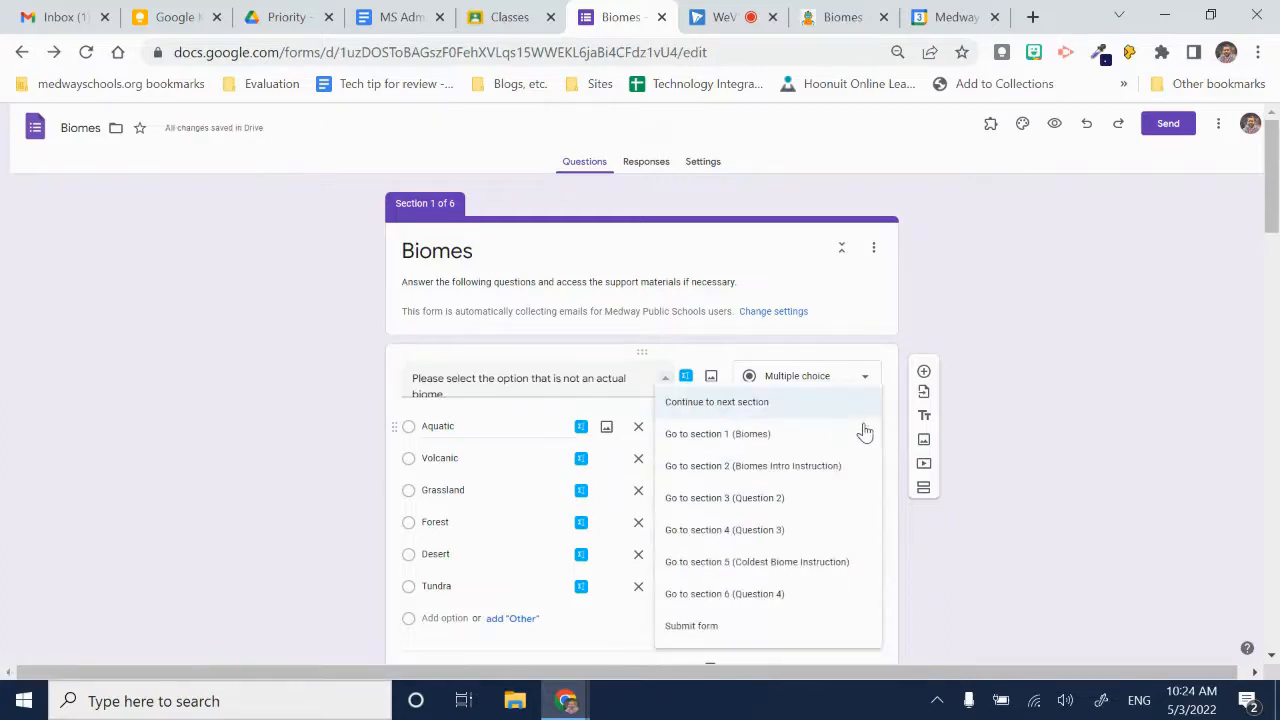
click(758, 467)
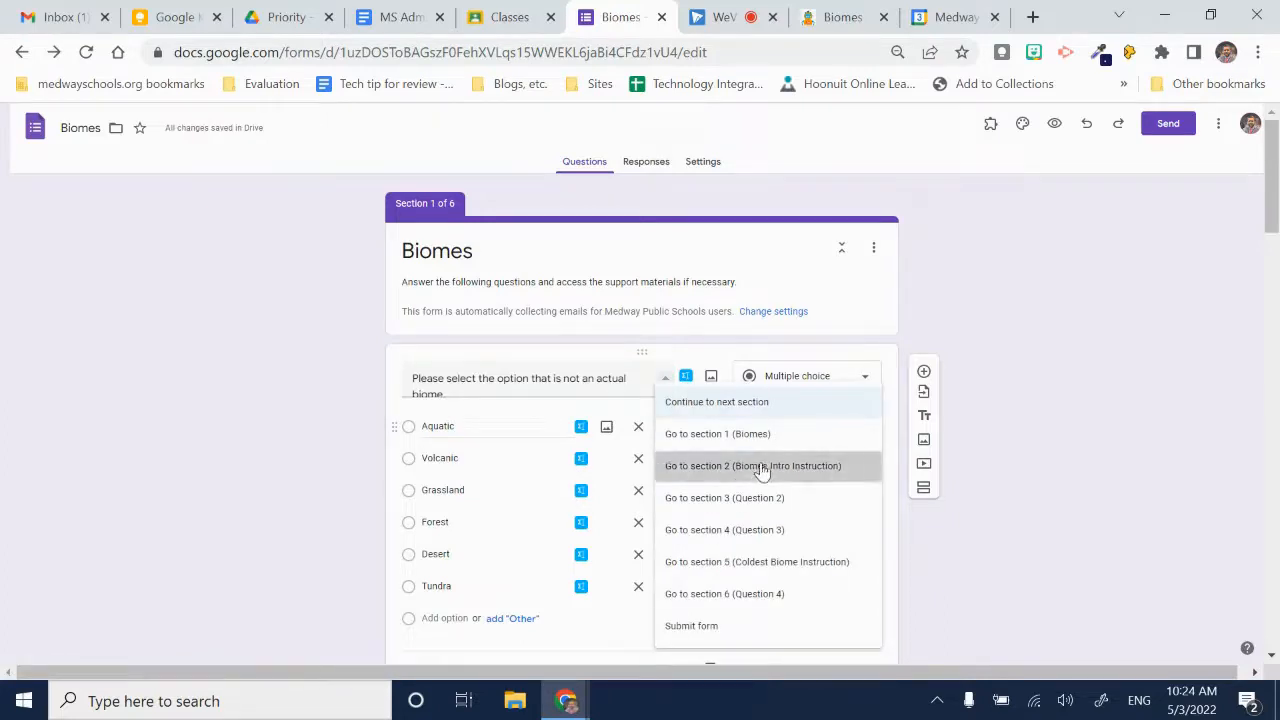
click(857, 497)
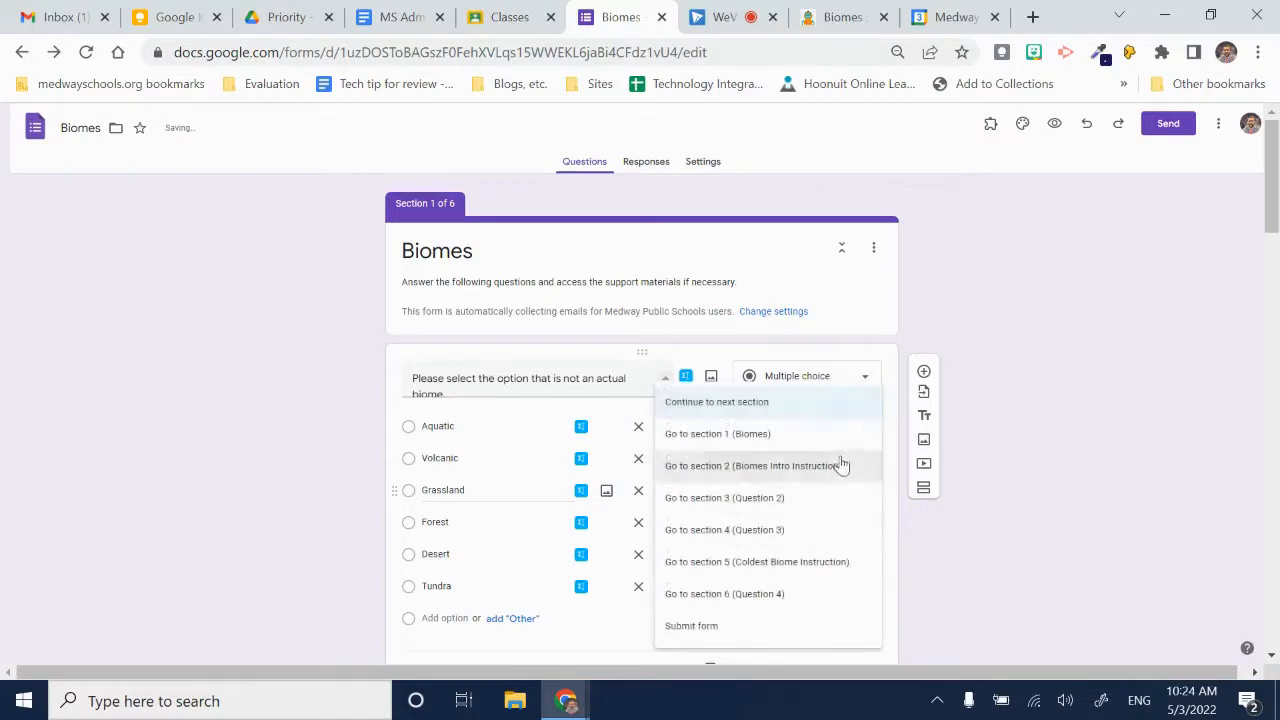
click(726, 462)
click(866, 528)
click(830, 466)
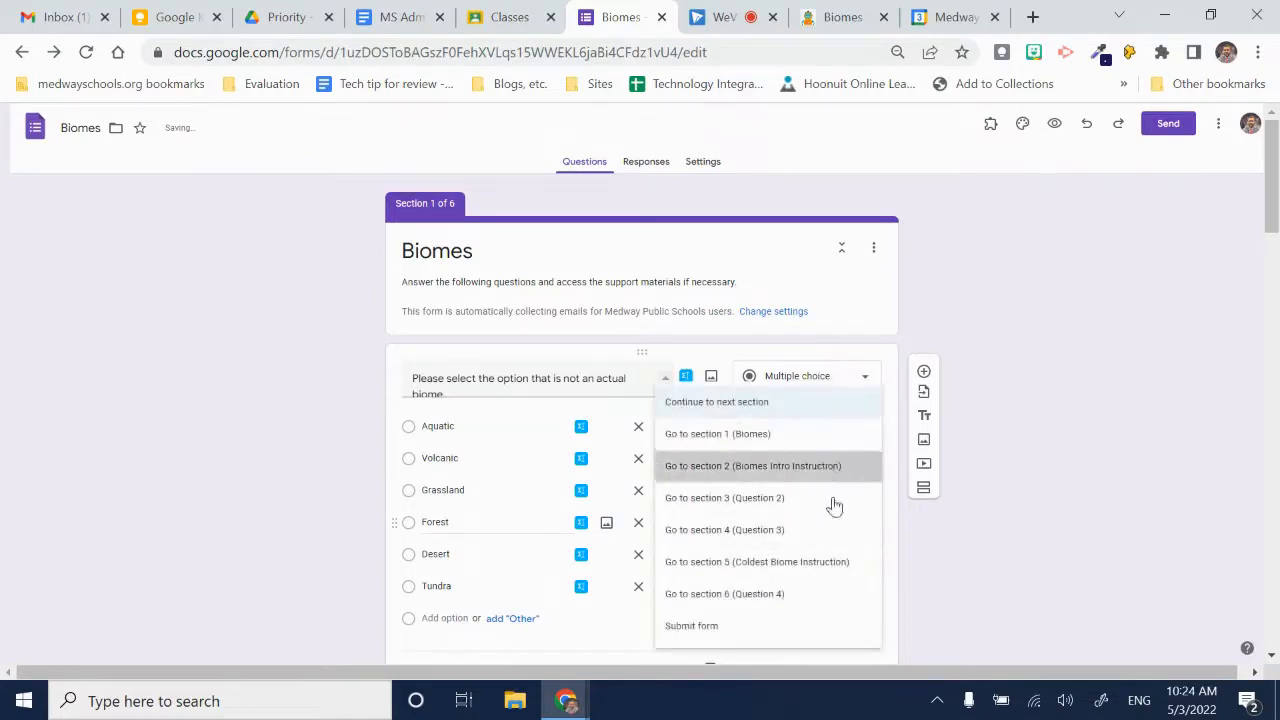
click(846, 562)
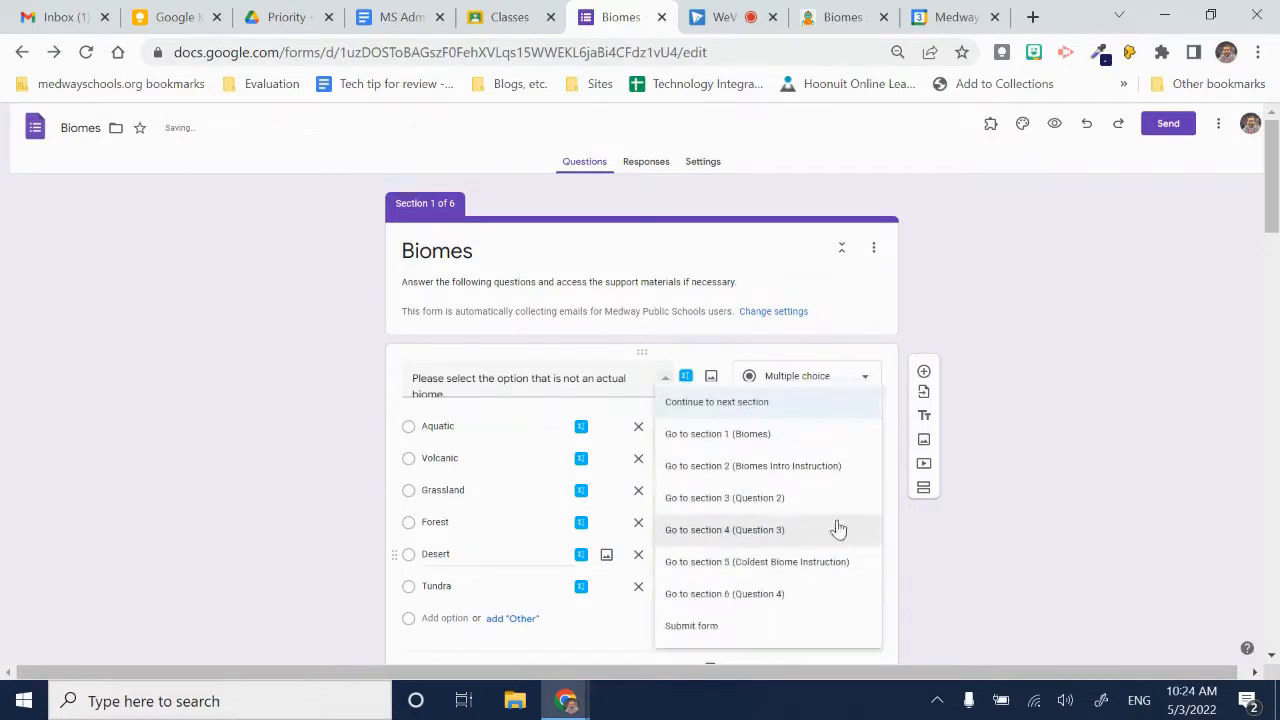
click(837, 470)
click(857, 590)
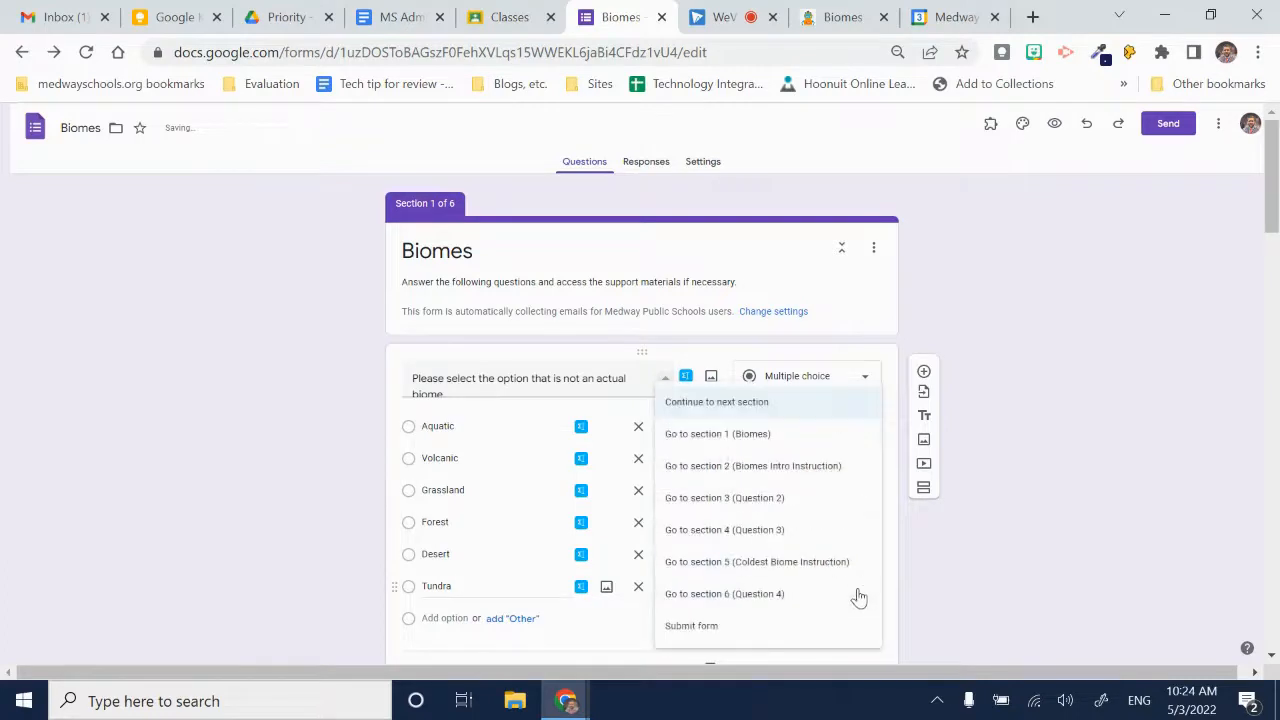
click(837, 468)
- Set the form to go to section 1 (Biomes) after the Biomes Intro Instruction section
scroll(800, 502, down, 1)
scroll(780, 470, down, 3)
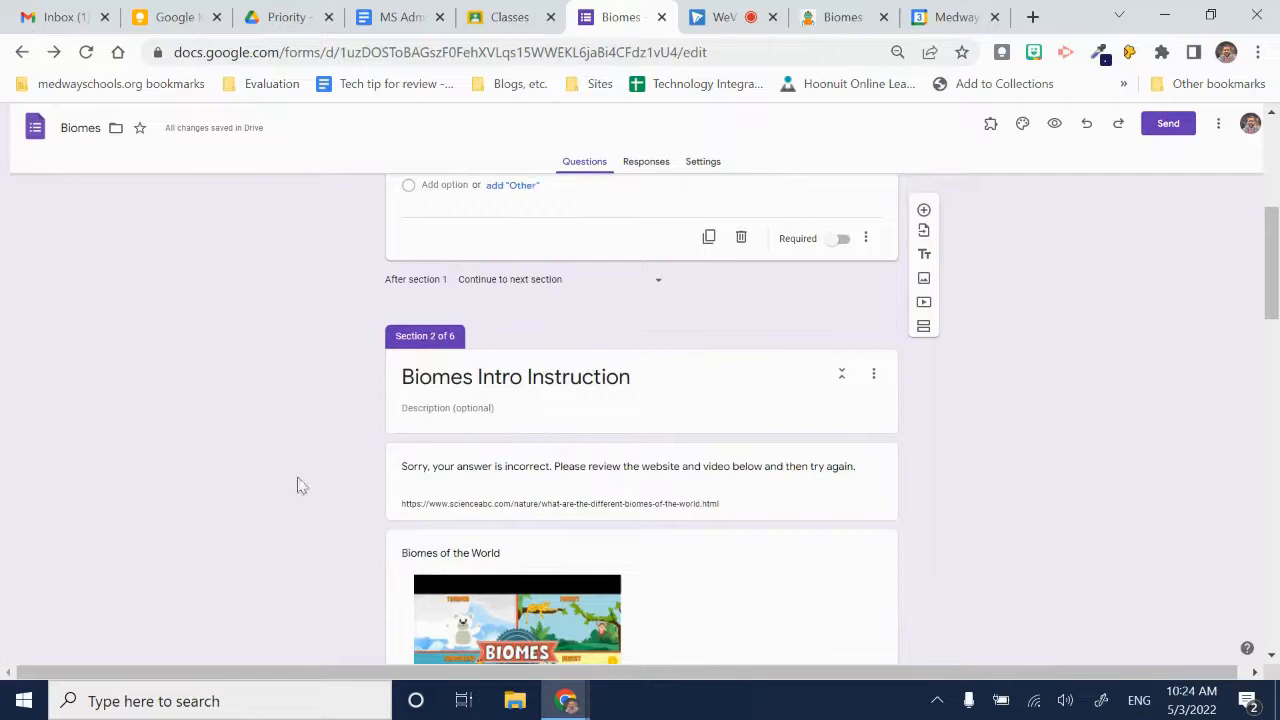
scroll(543, 473, down, 4)
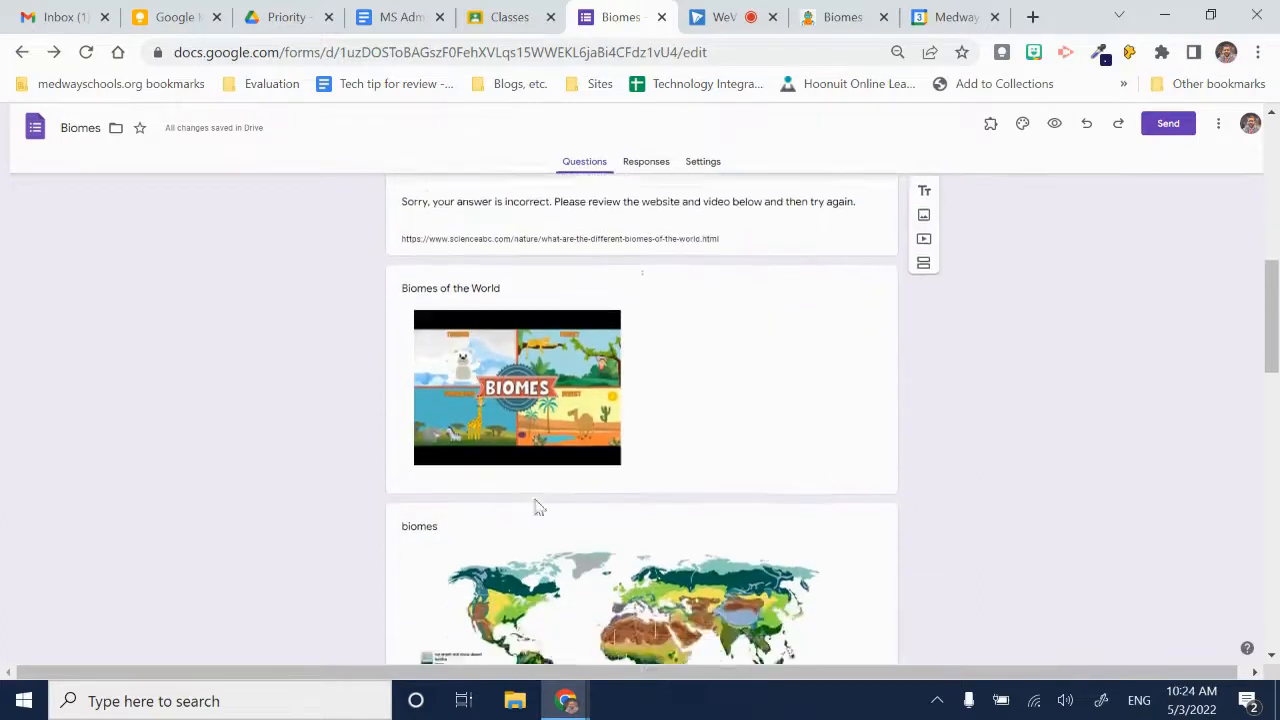
scroll(575, 353, down, 3)
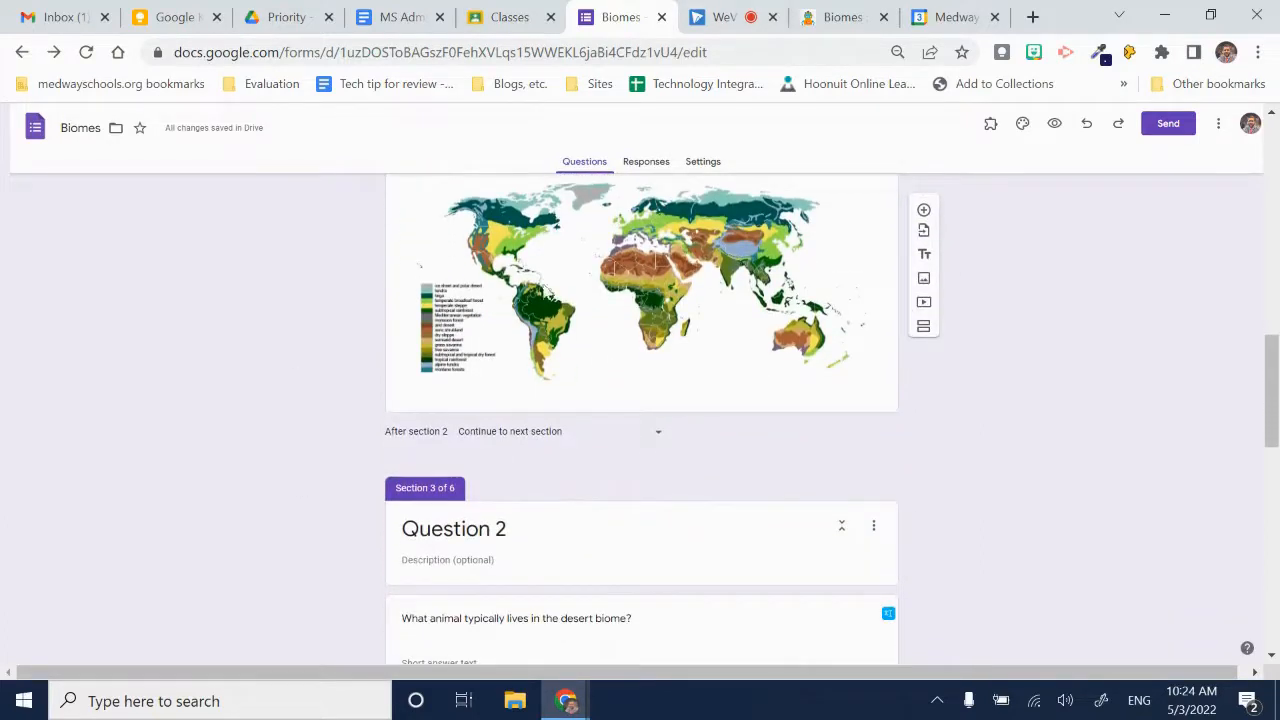
click(653, 441)
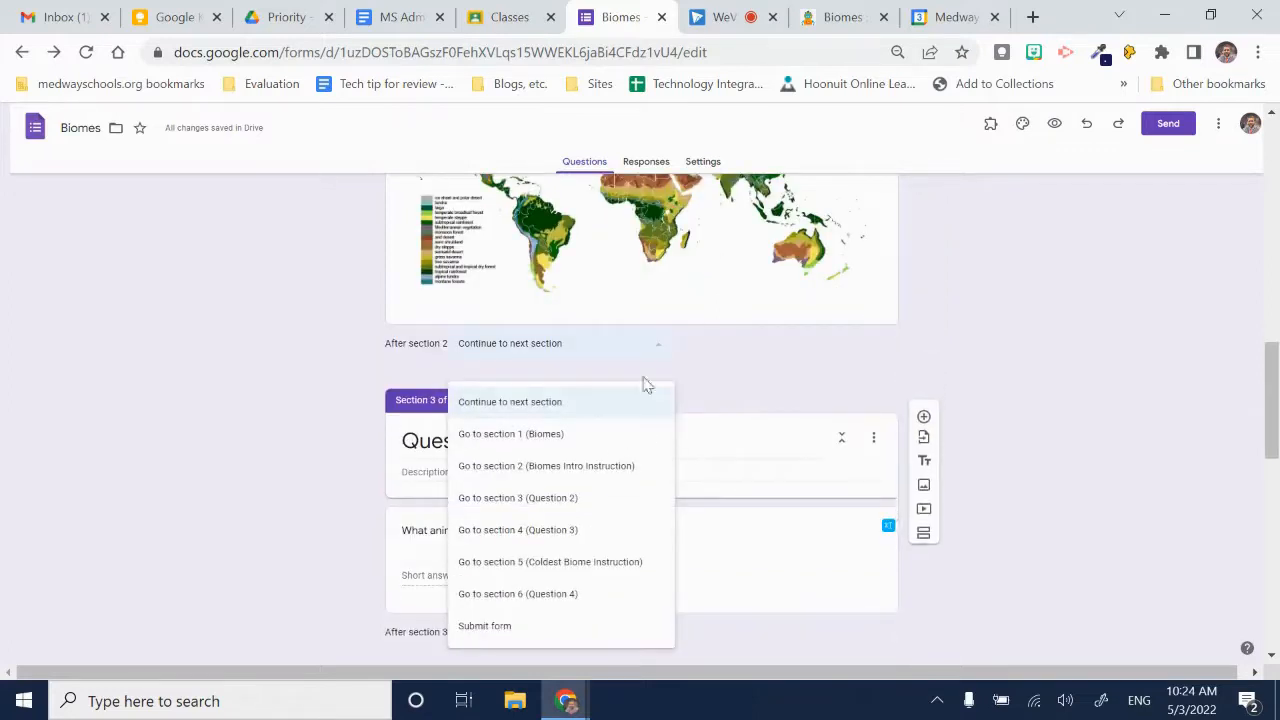
click(520, 440)
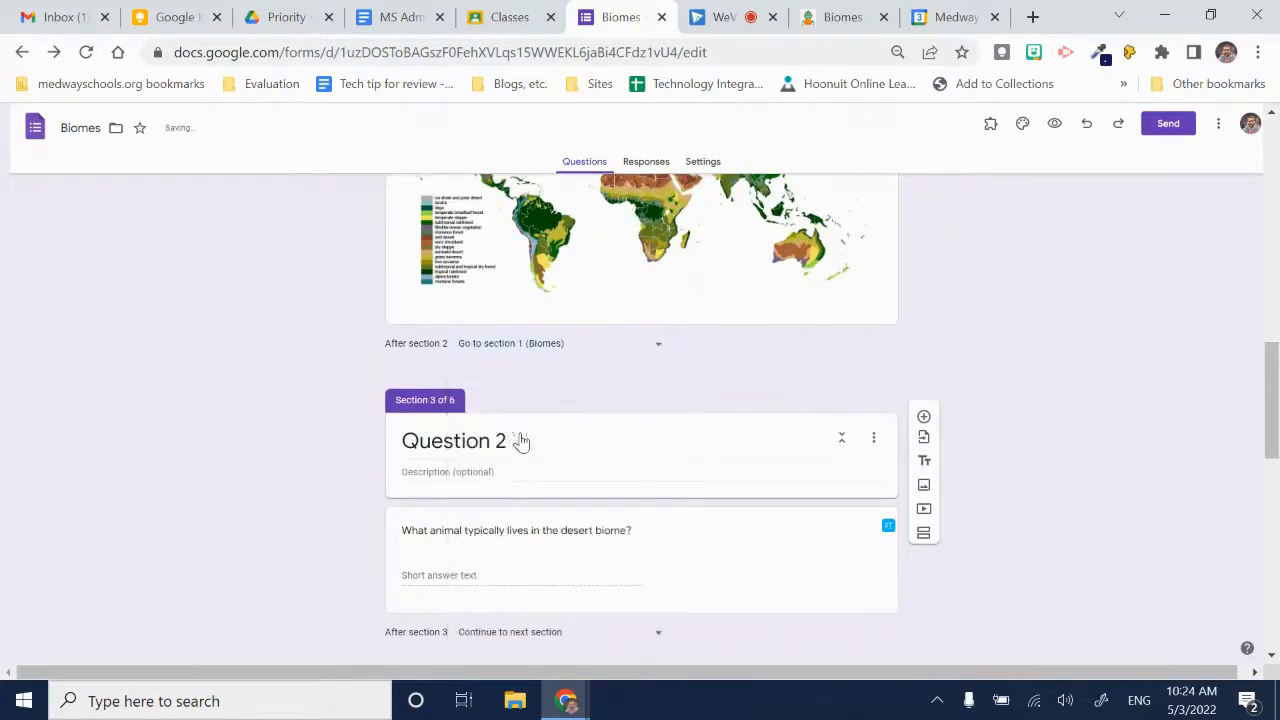
- Review the first question's answer routing and where the form goes after sections 2 and 3
scroll(1277, 401, up, 9)
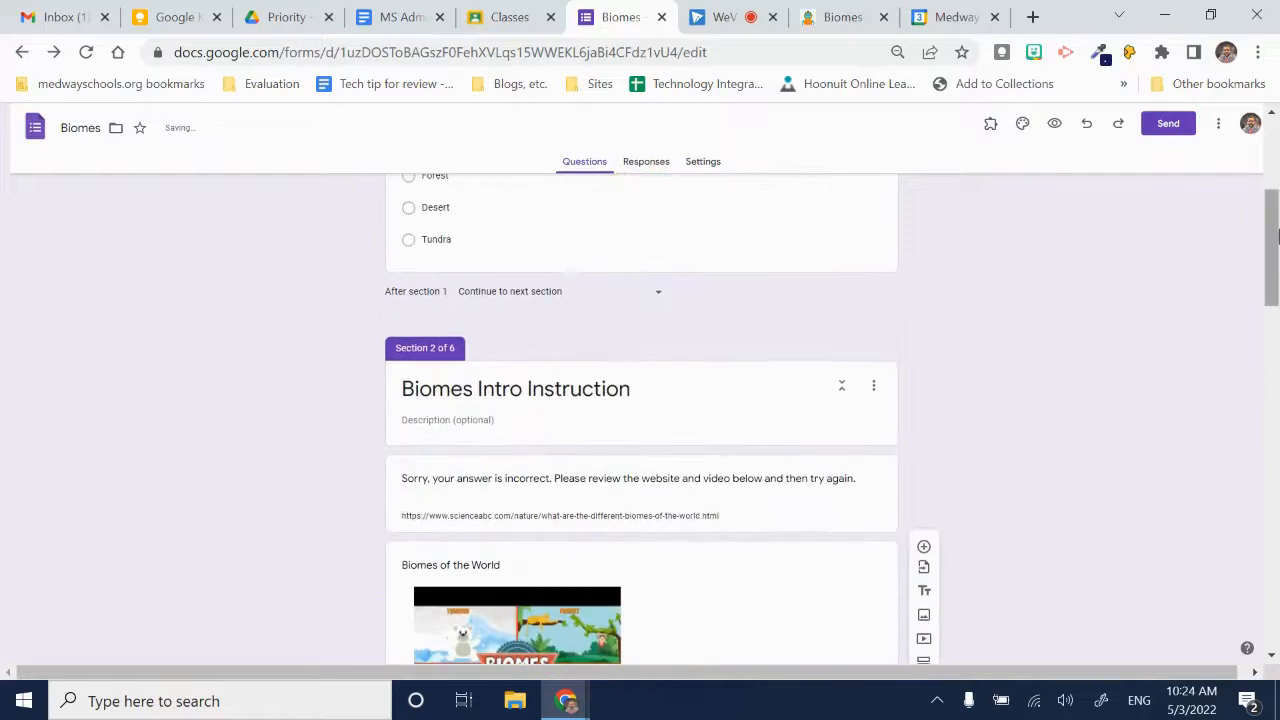
scroll(607, 411, up, 3)
scroll(631, 518, down, 1)
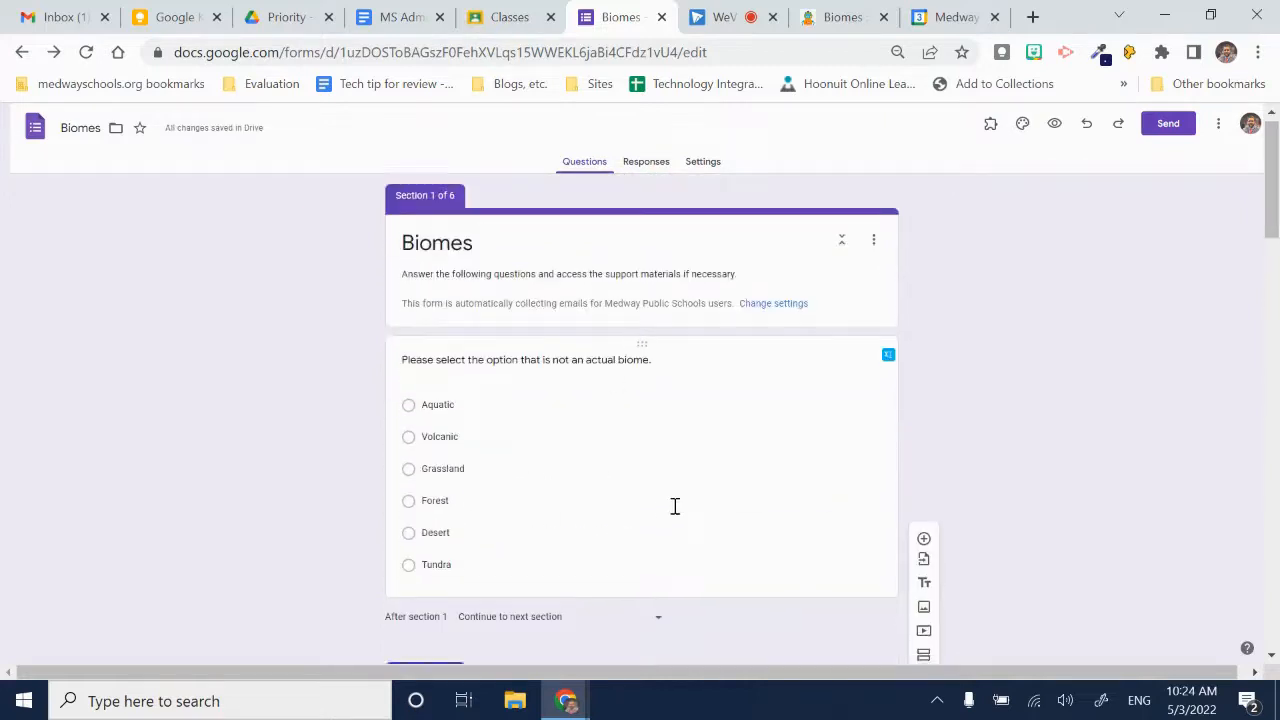
click(598, 442)
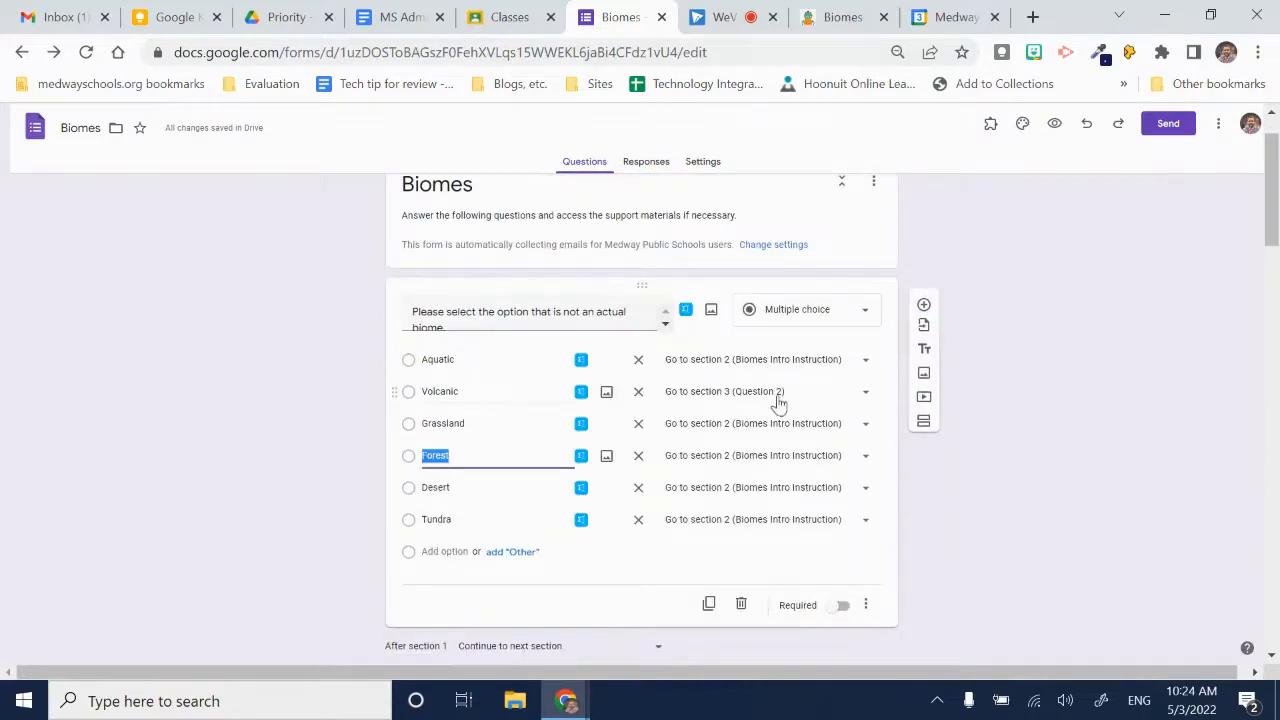
scroll(760, 397, down, 11)
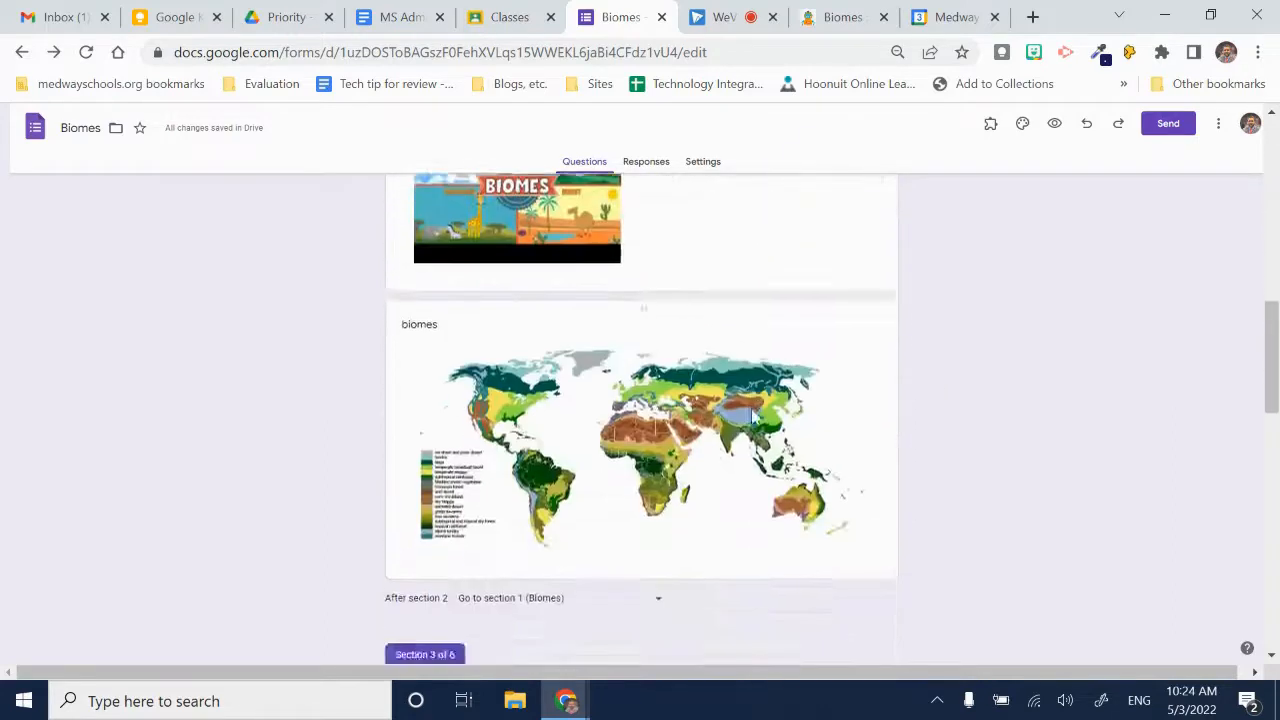
scroll(755, 417, down, 1)
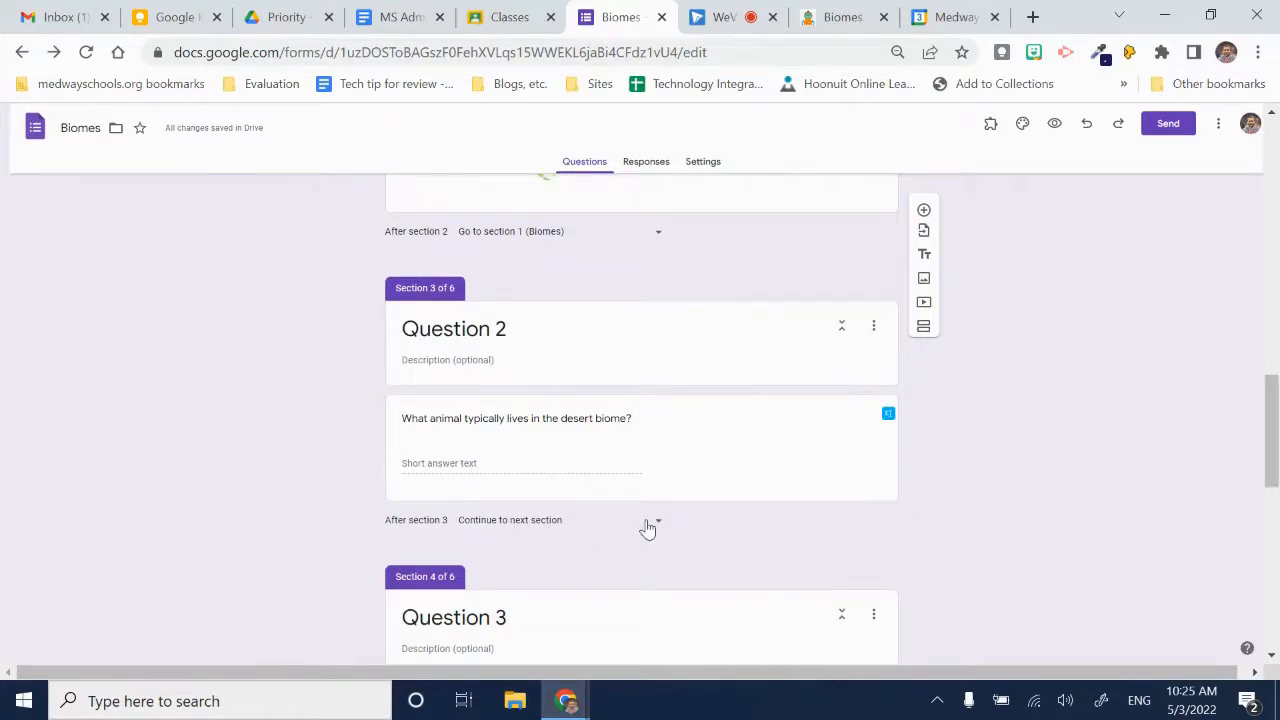
- Enable going to a section based on answer for the coldest biome question and route Tundra to section 6 (Question 4)
scroll(650, 527, down, 4)
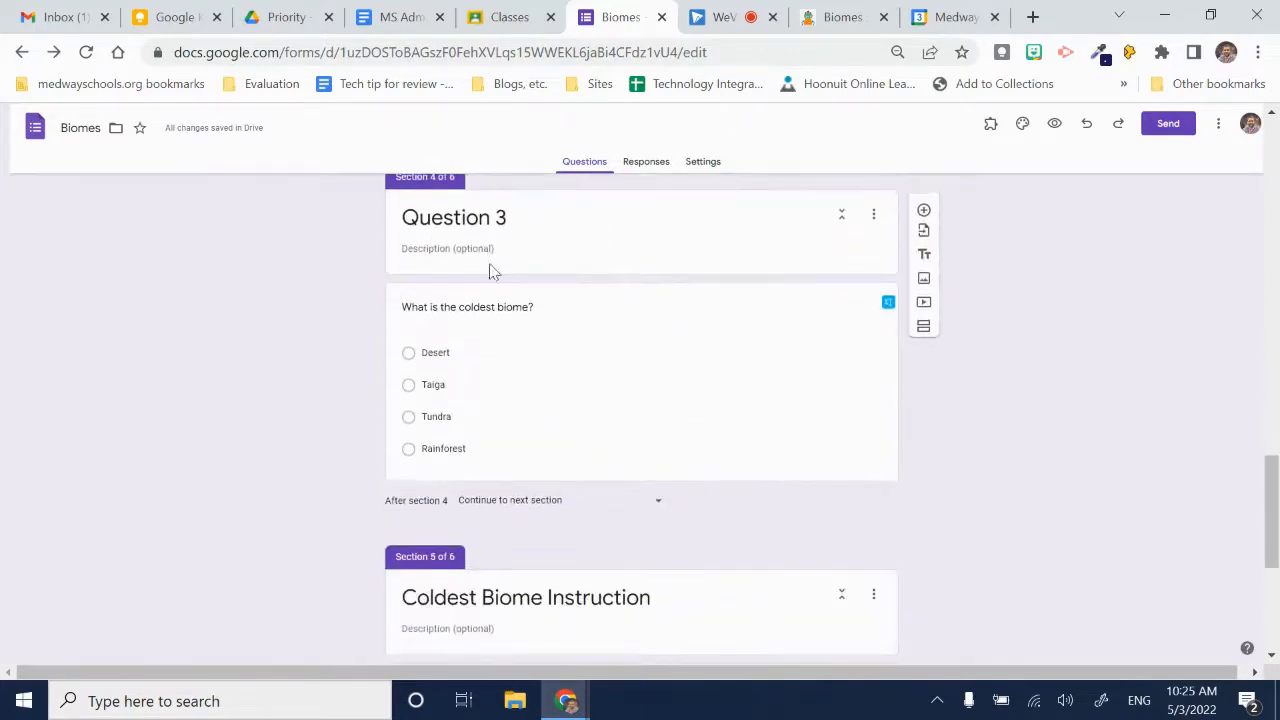
click(650, 415)
click(867, 461)
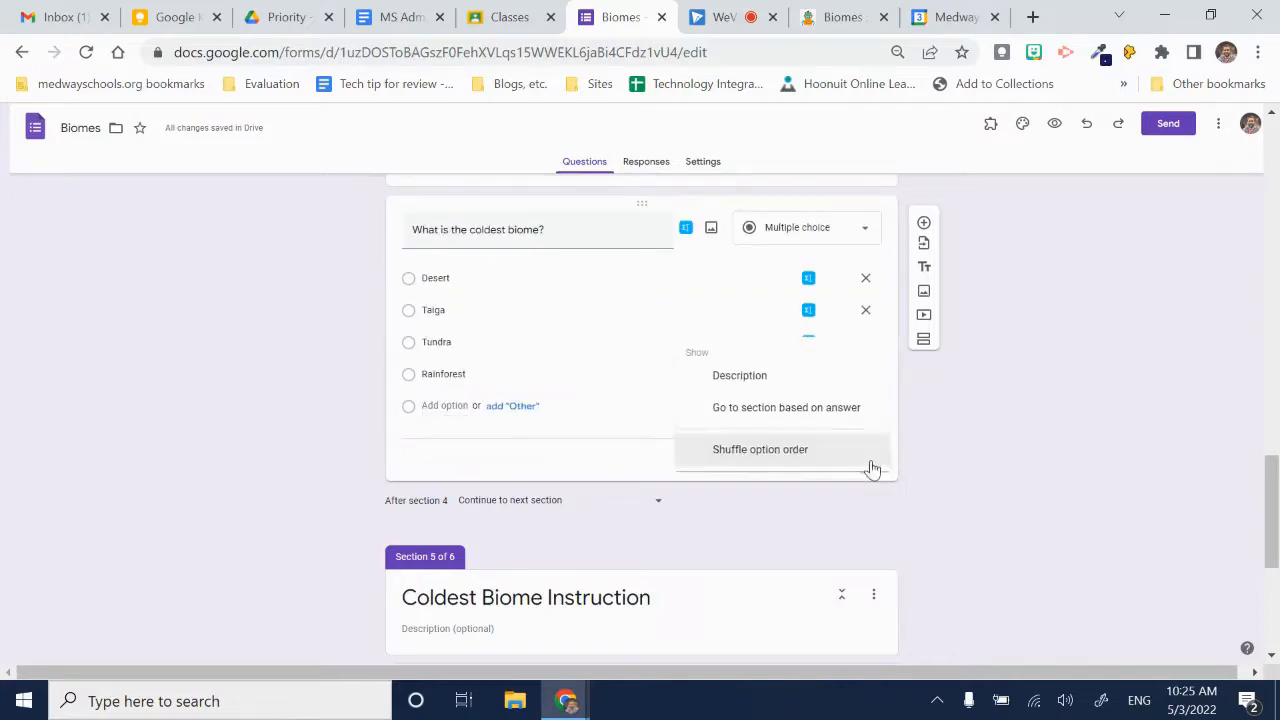
click(803, 417)
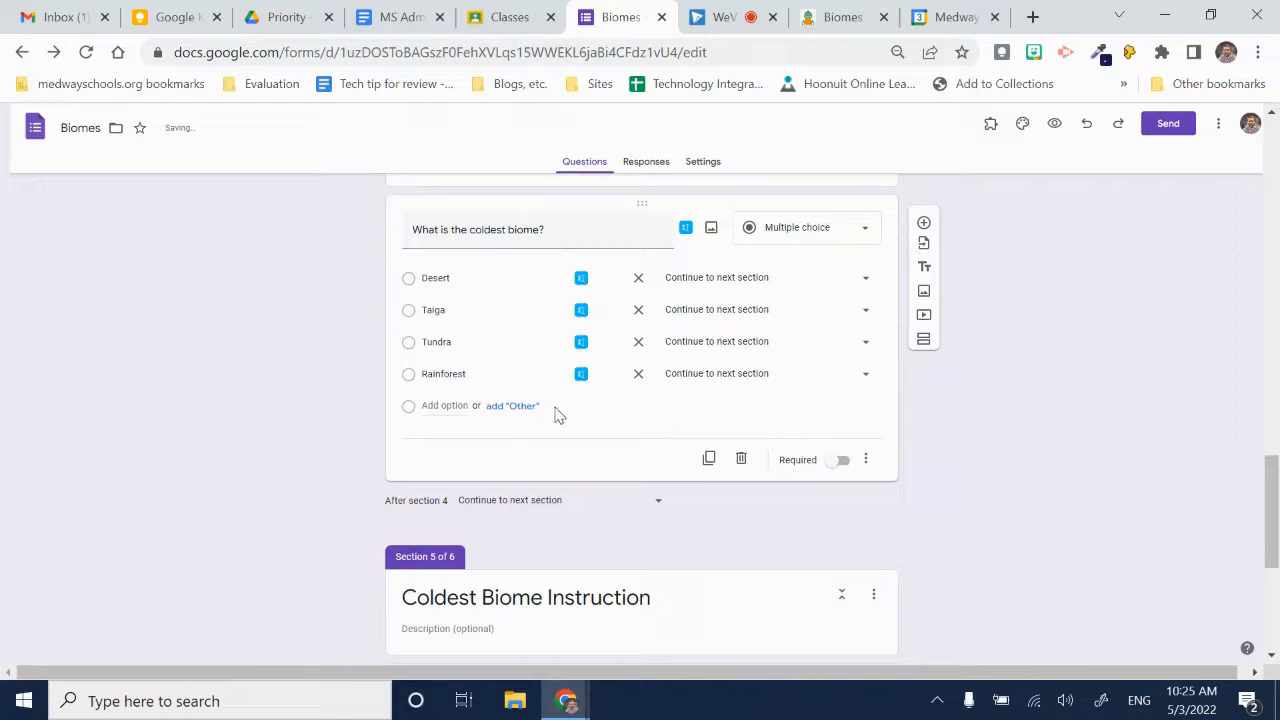
click(807, 346)
click(733, 535)
- Route the Desert, Taiga and Rainforest answers of the coldest biome question to section 5 (Coldest Biome Instruction)
click(851, 291)
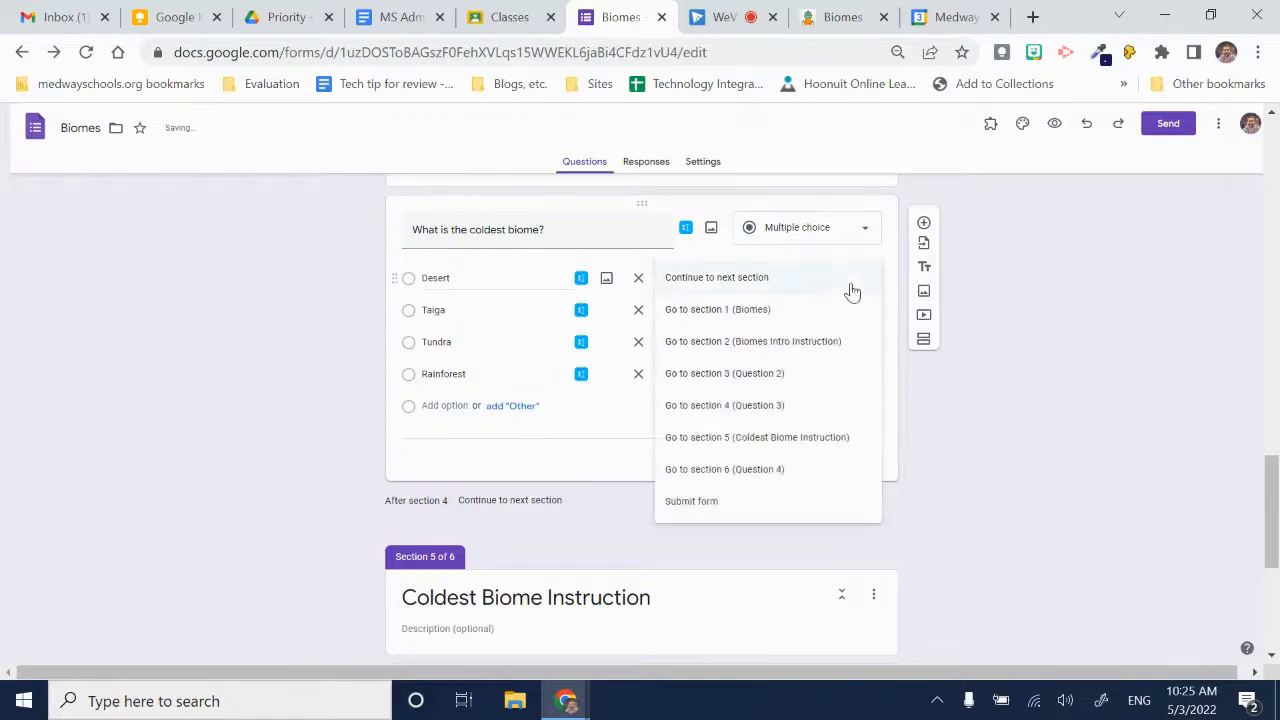
click(826, 440)
click(855, 318)
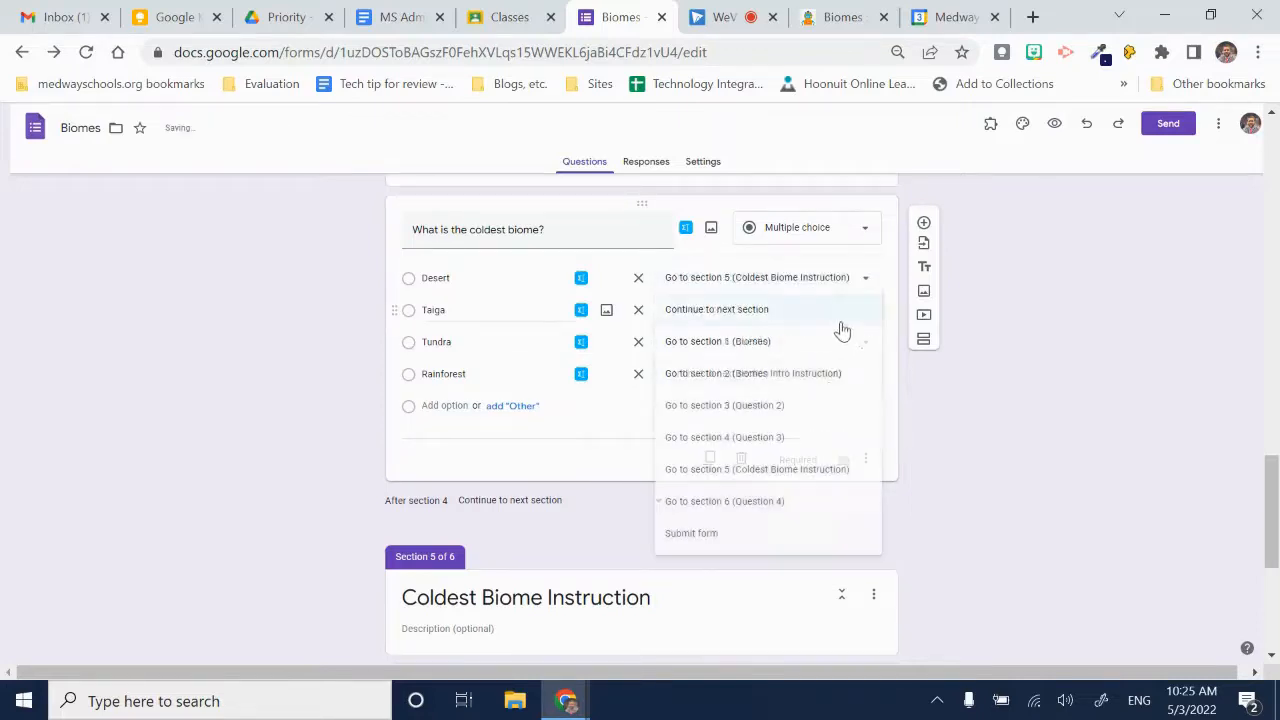
click(826, 469)
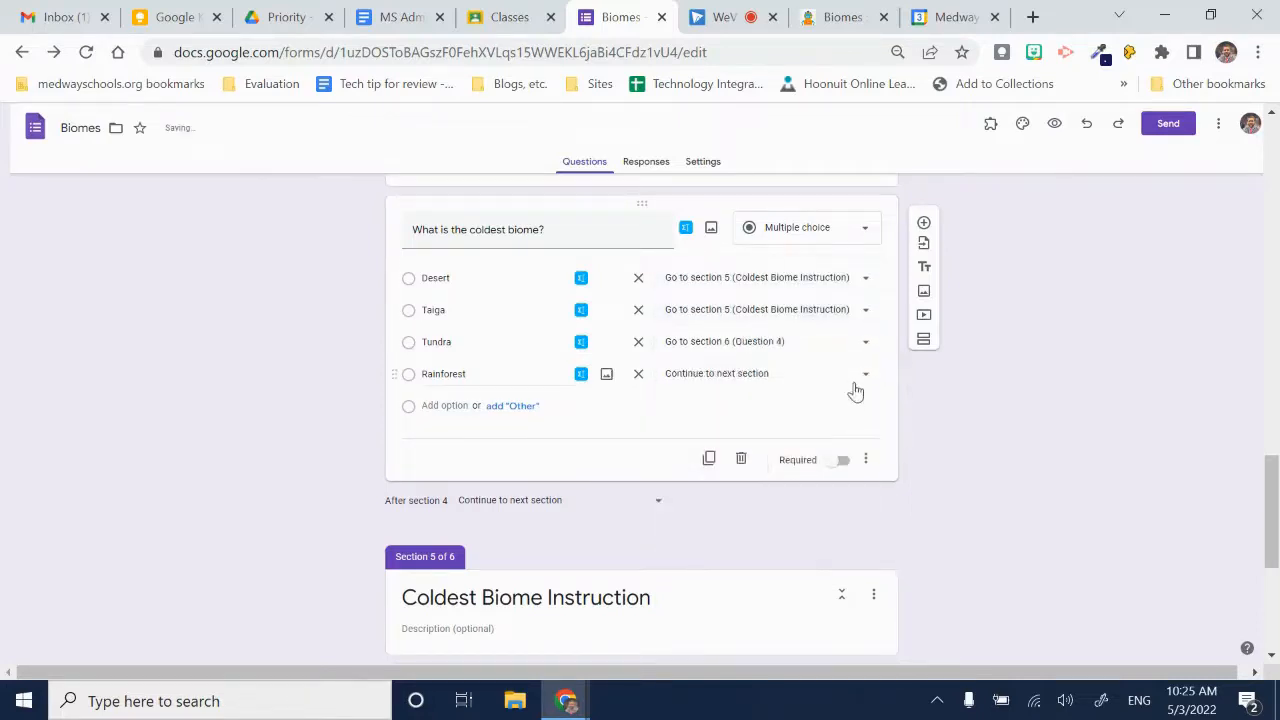
click(855, 388)
click(831, 531)
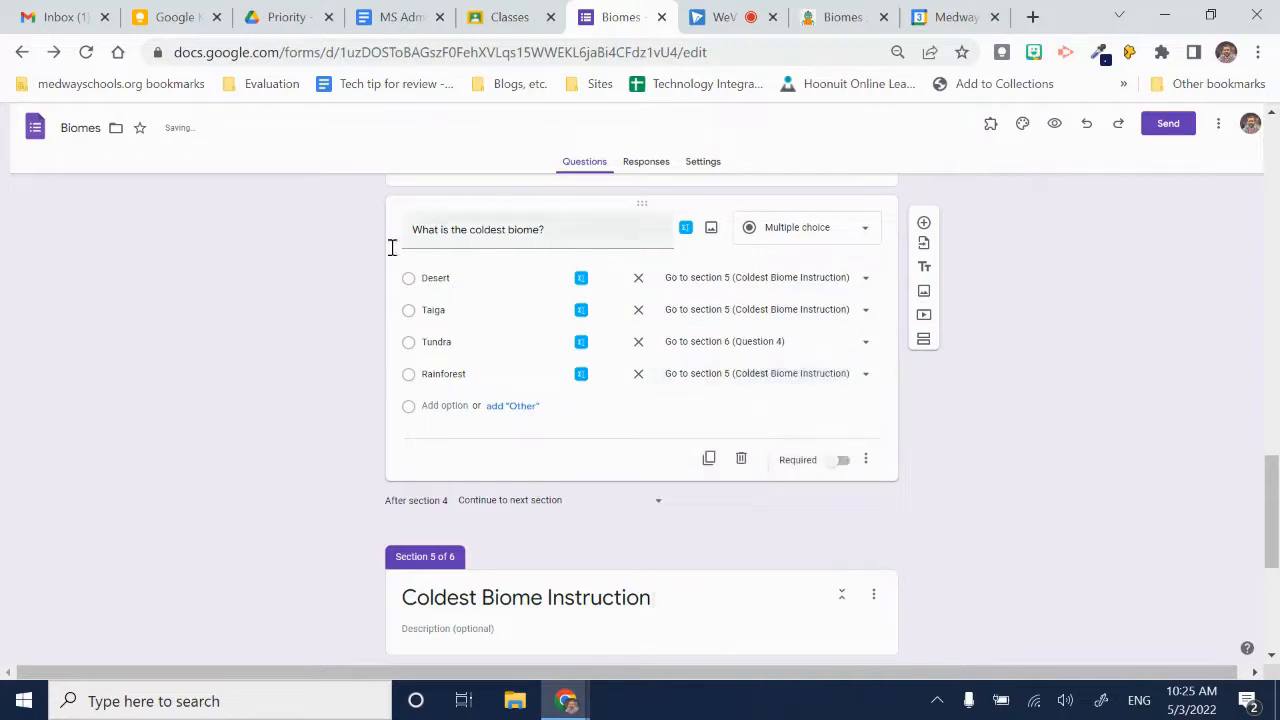
- Set the form to go to section 4 (Question 3) after the Coldest Biome Instruction section
scroll(686, 457, down, 3)
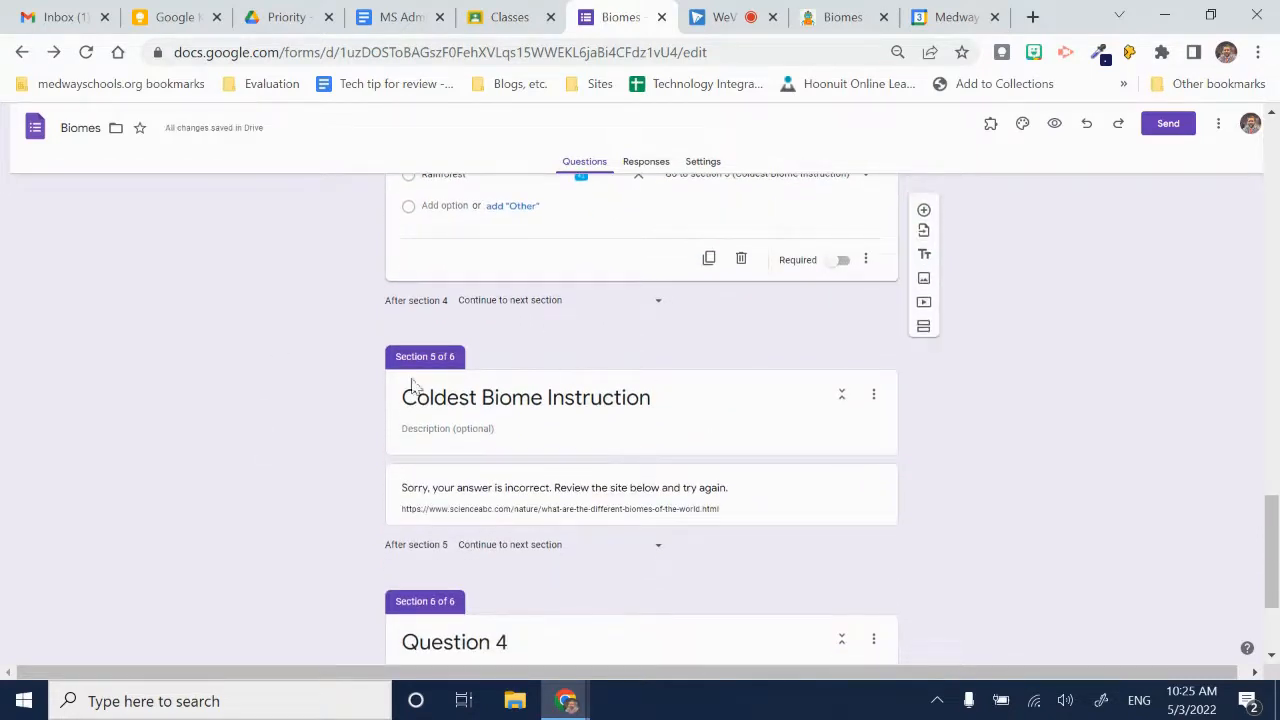
click(660, 548)
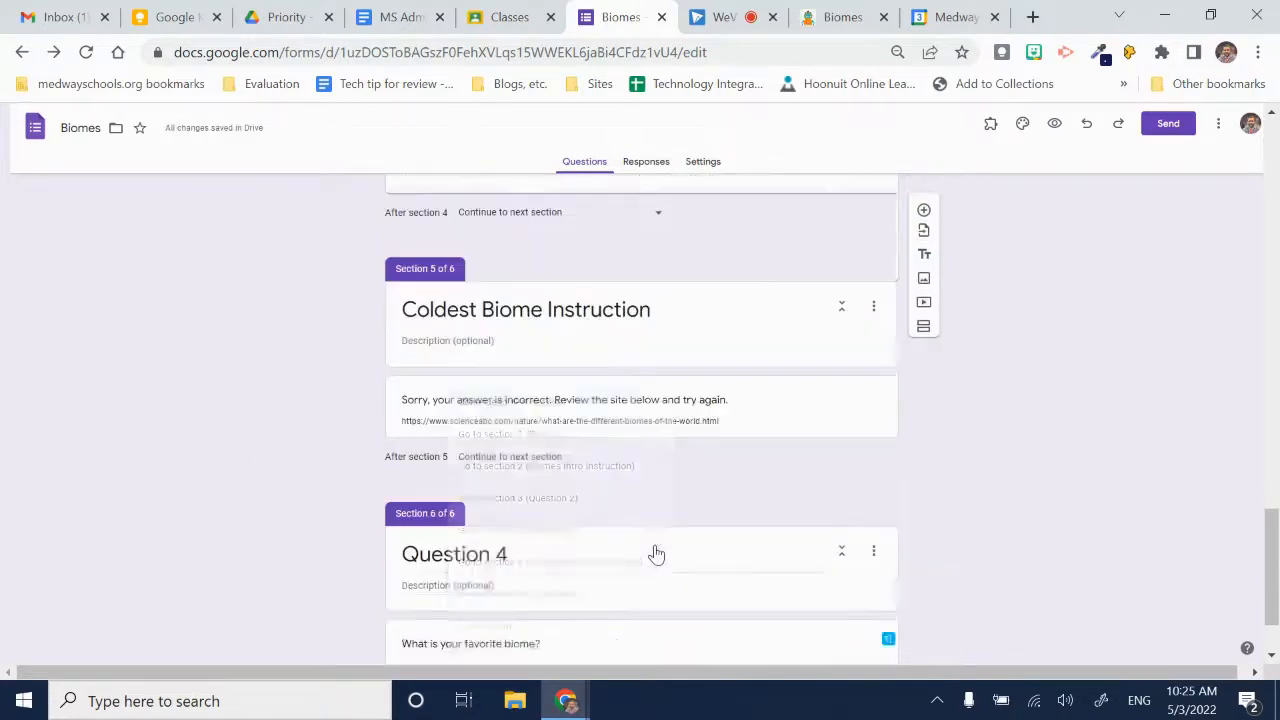
click(787, 502)
click(637, 466)
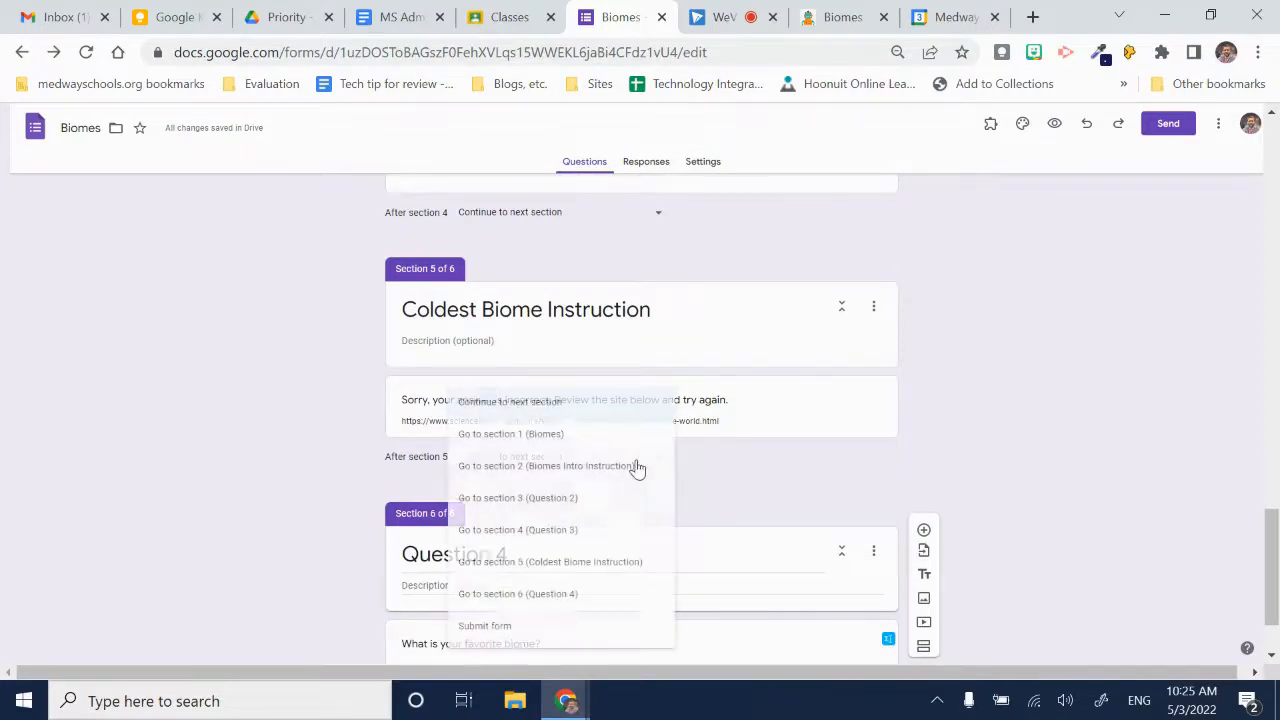
click(568, 531)
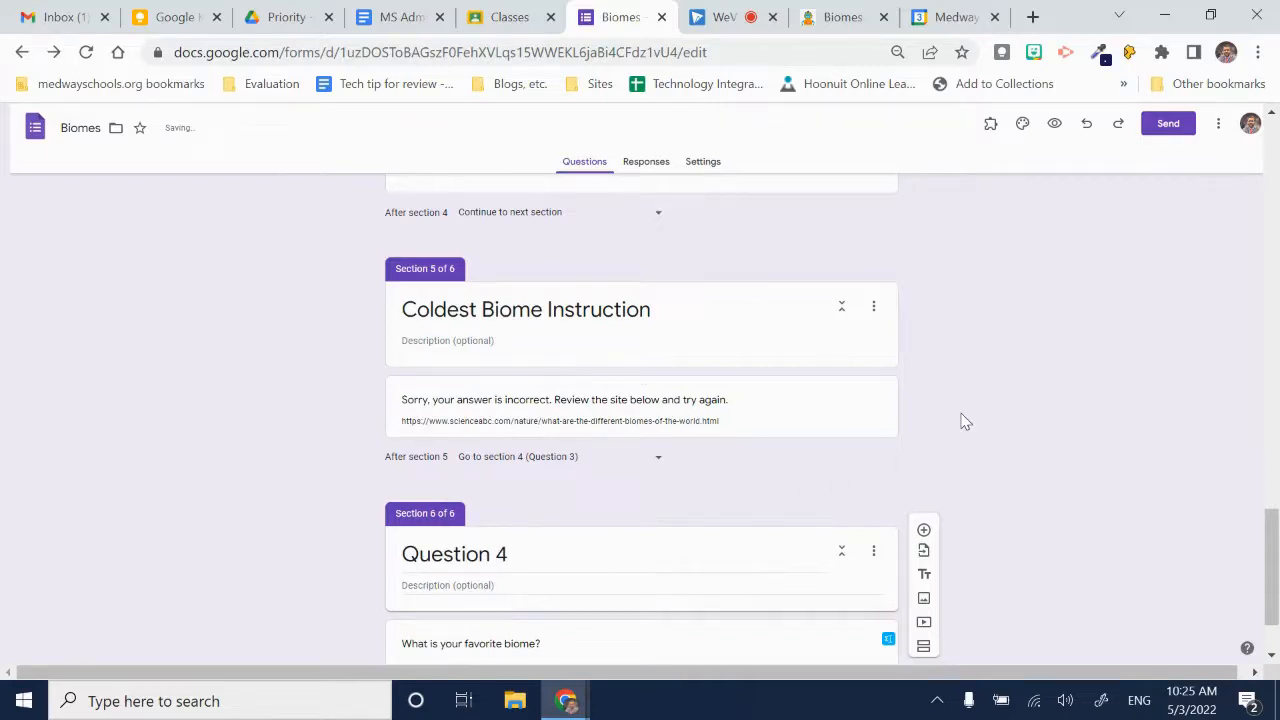
- Preview the form and test the wrong answer Tundra on the first question, continuing through Biomes Intro Instruction back to the question
scroll(965, 421, down, 1)
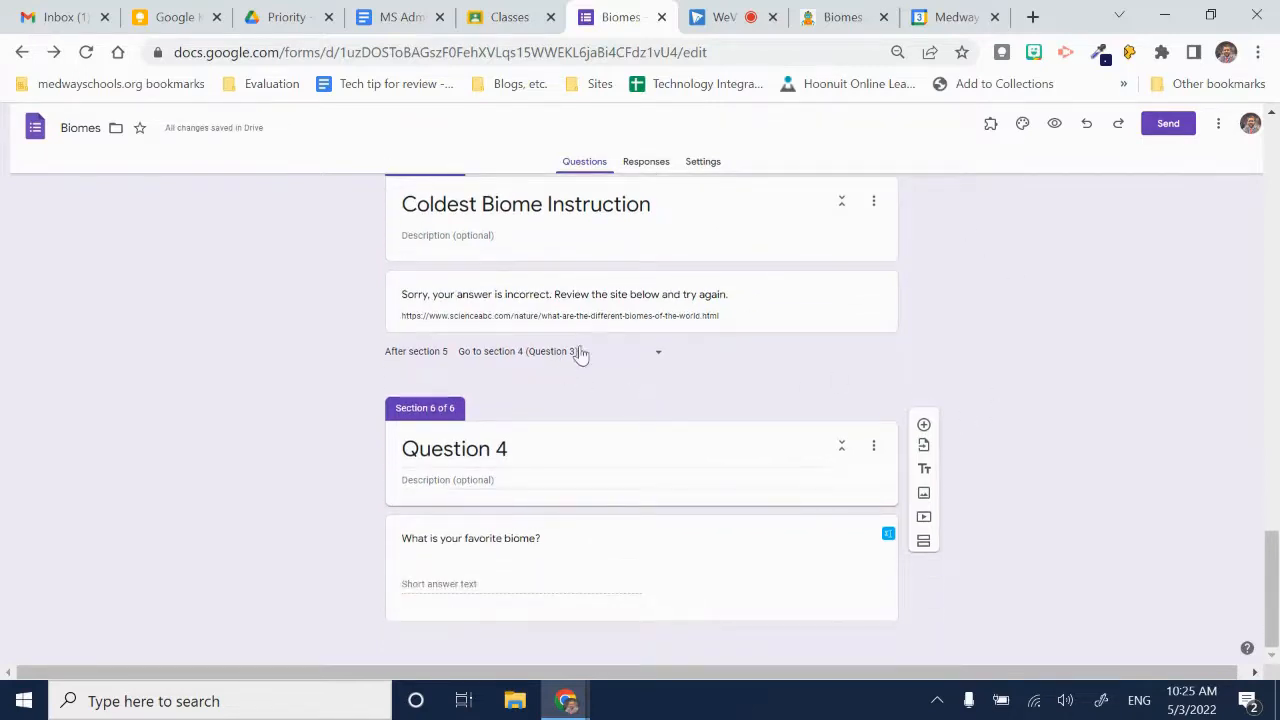
scroll(640, 320, up, 2)
scroll(1057, 588, down, 2)
click(1055, 124)
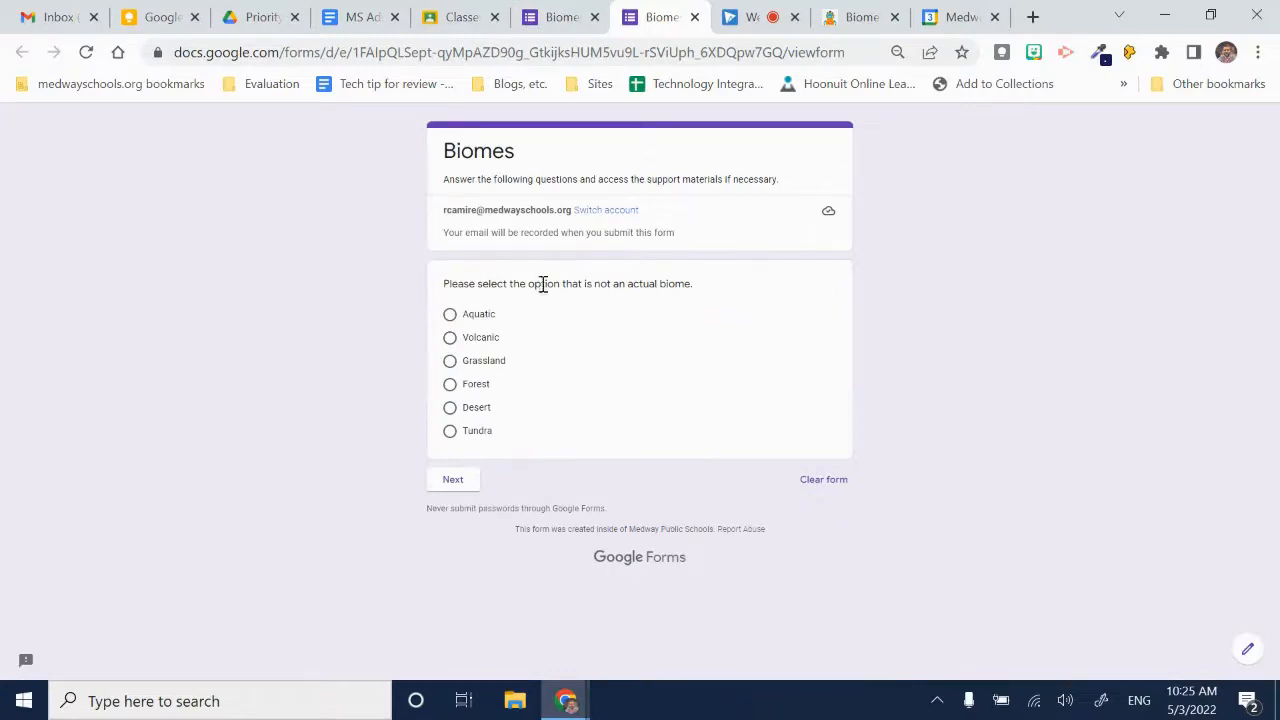
click(450, 432)
click(450, 504)
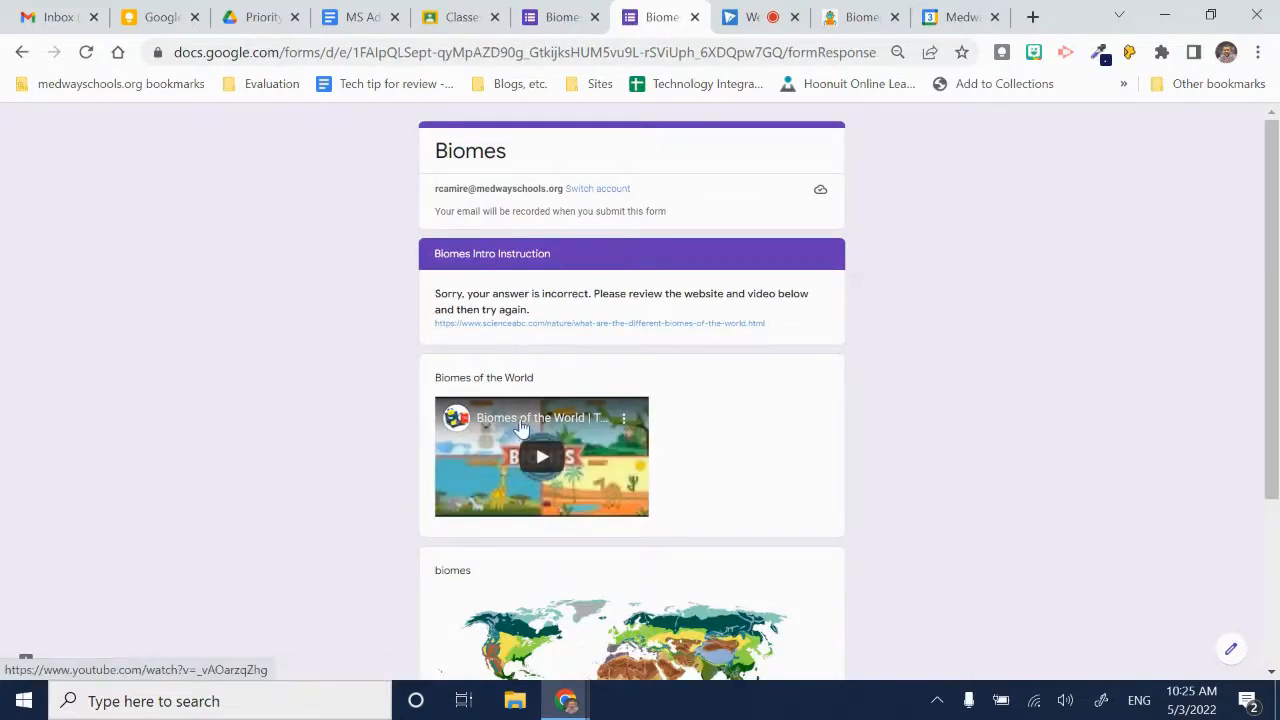
scroll(520, 428, down, 3)
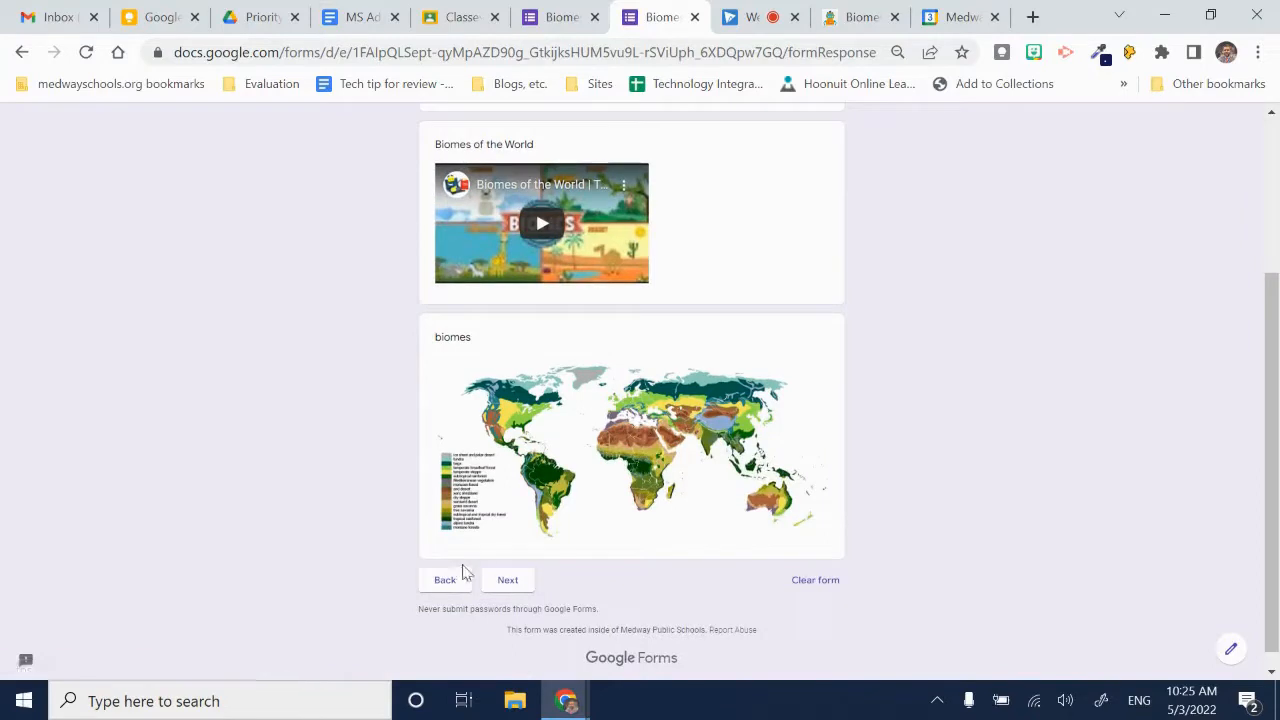
click(510, 581)
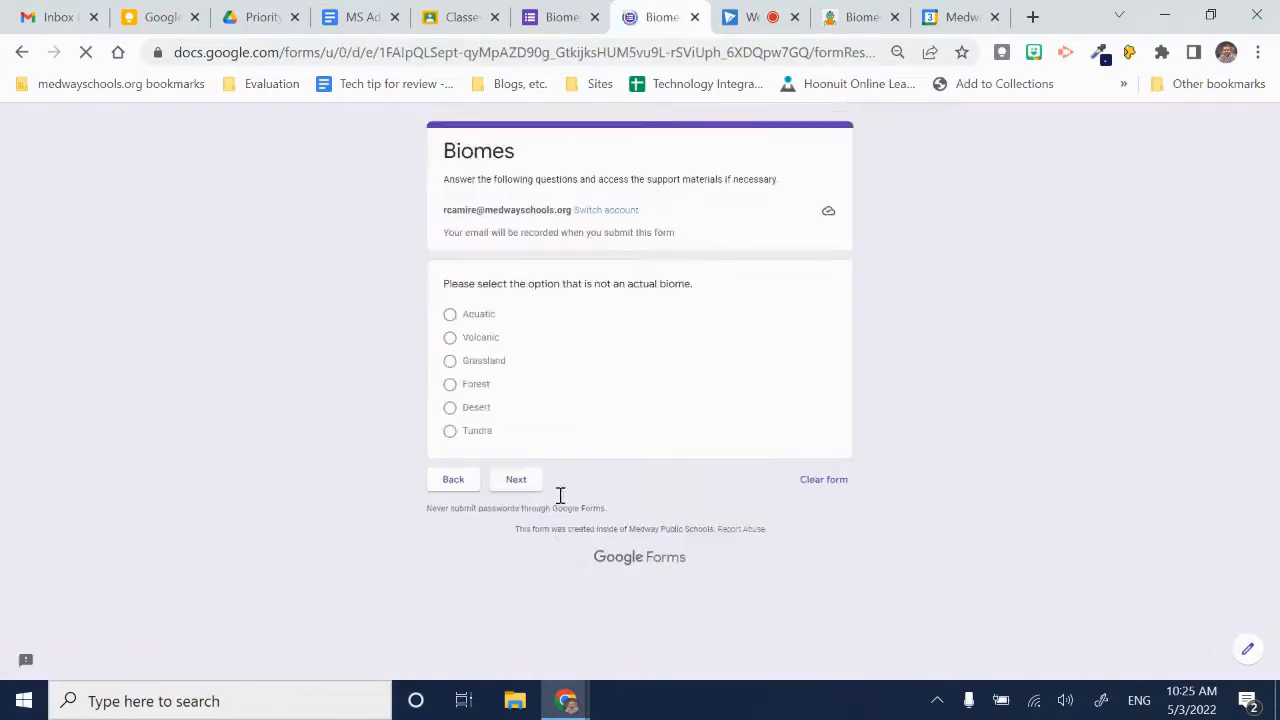
- Test the wrong answer Aquatic on the first question and continue past the Biomes Intro Instruction section
click(450, 315)
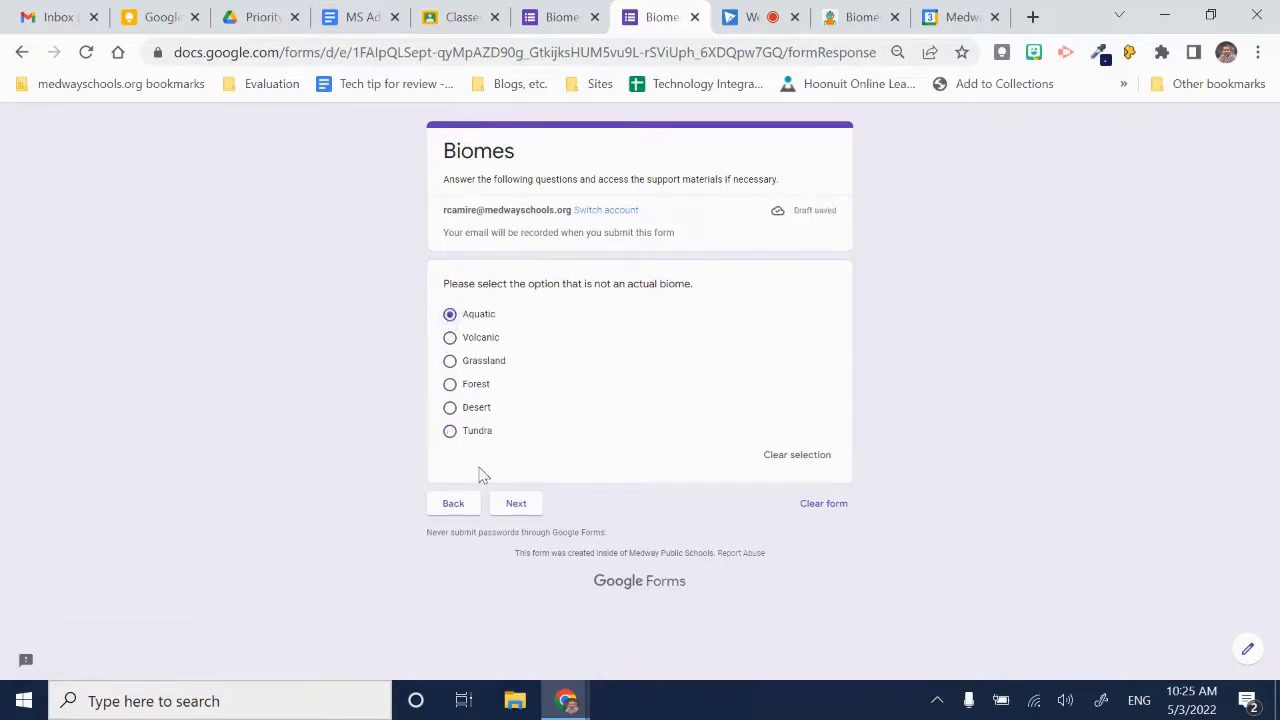
click(516, 505)
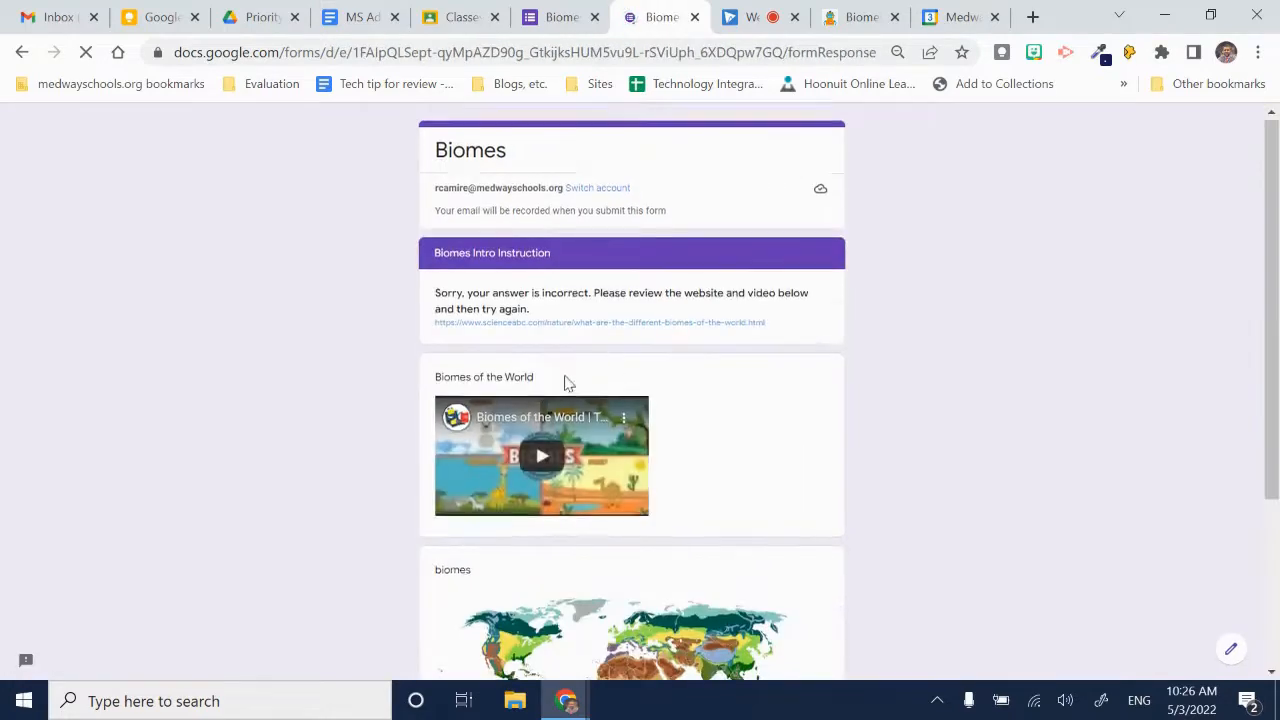
scroll(565, 383, down, 3)
click(516, 584)
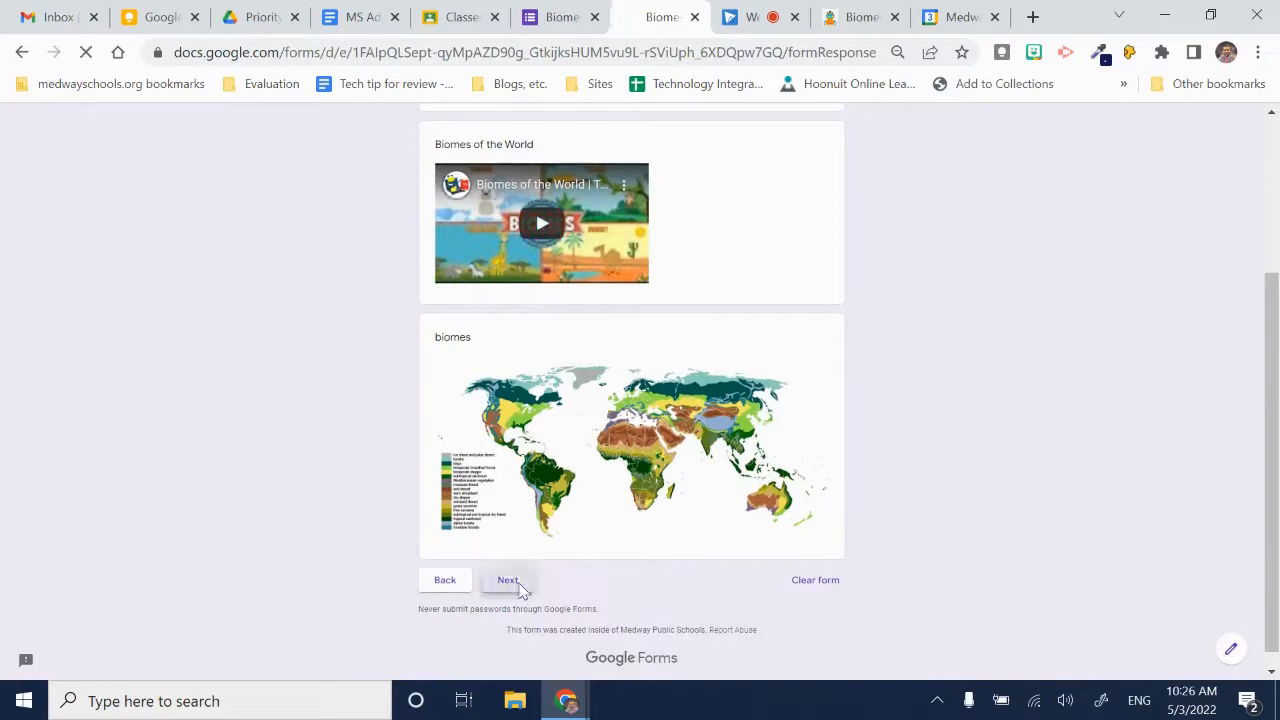
- Answer Volcanic on the first question and "sdfsd" on the desert animal question, continuing to Question 3
click(450, 337)
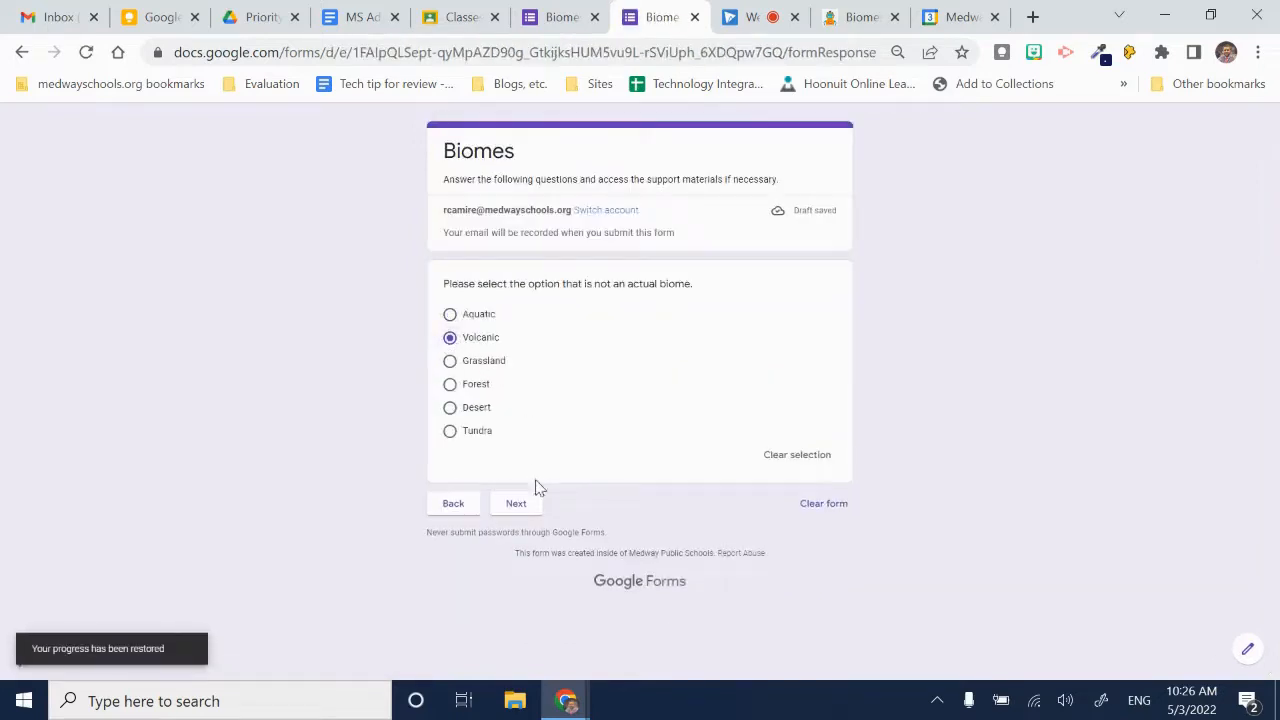
click(529, 507)
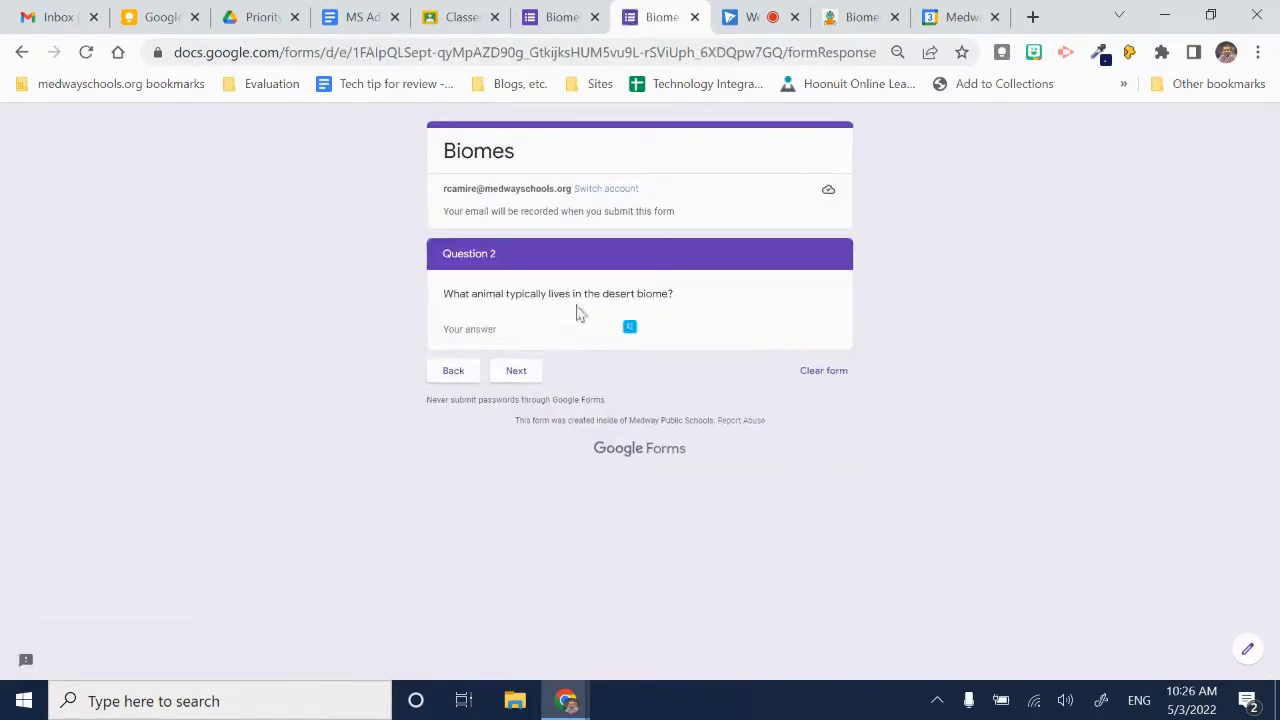
click(540, 334)
text(se)
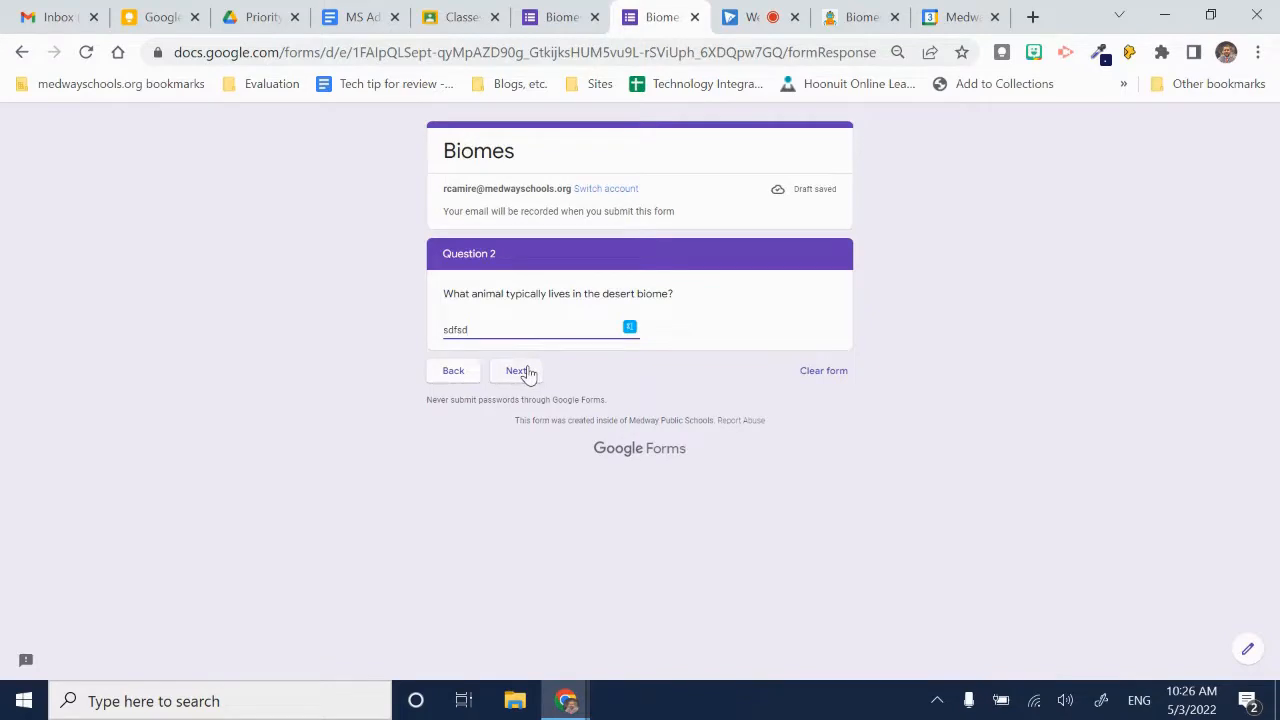
click(526, 372)
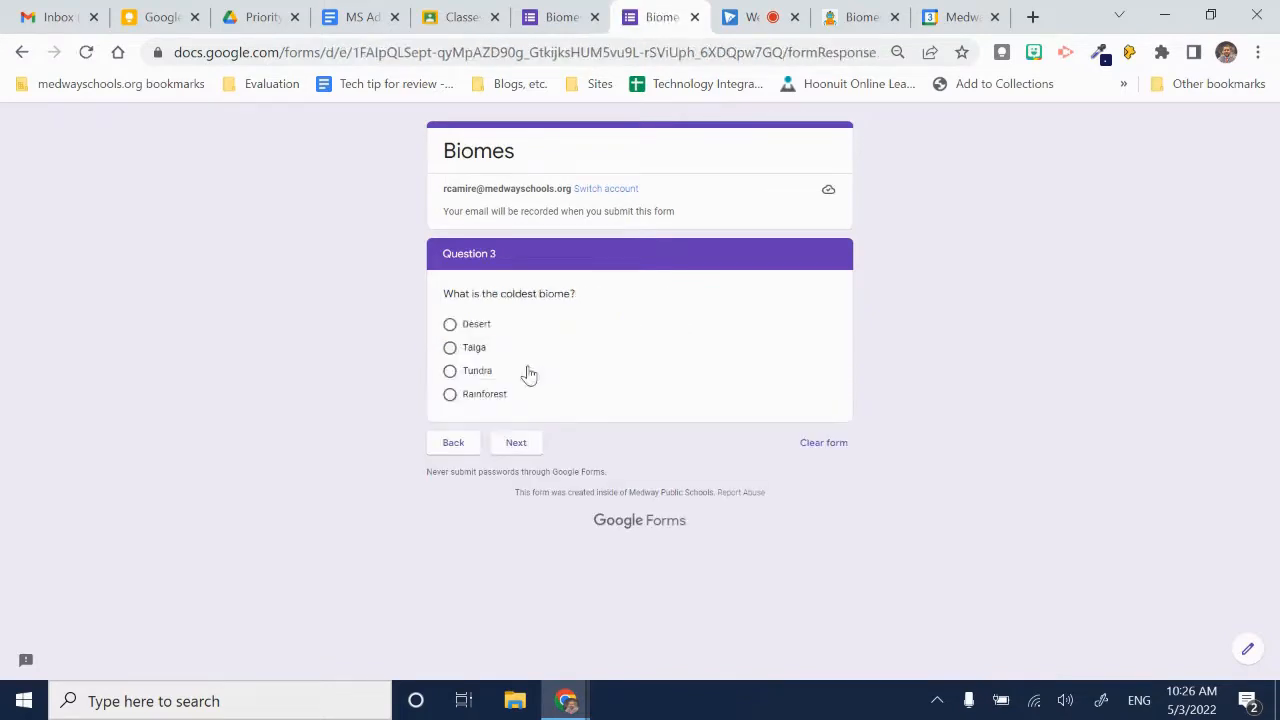
- Test the wrong answer Rainforest on the coldest biome question and continue past the Coldest Biome Instruction section
click(450, 397)
click(516, 470)
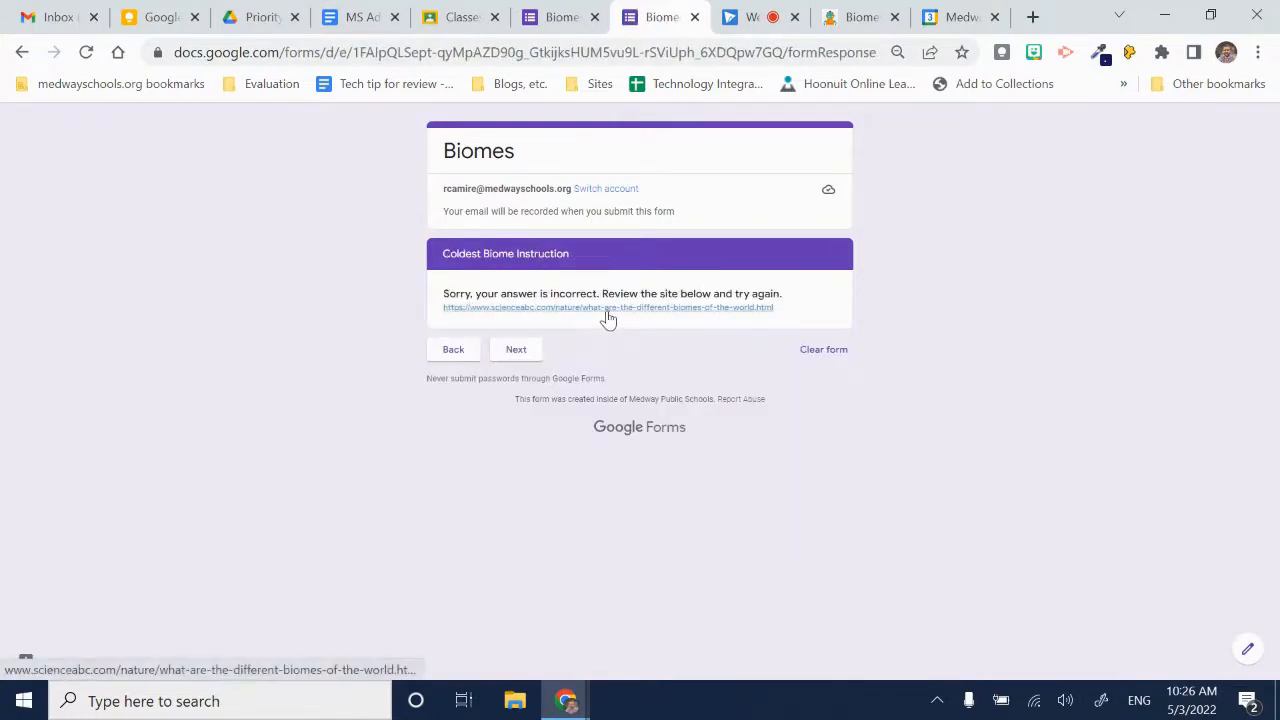
click(521, 353)
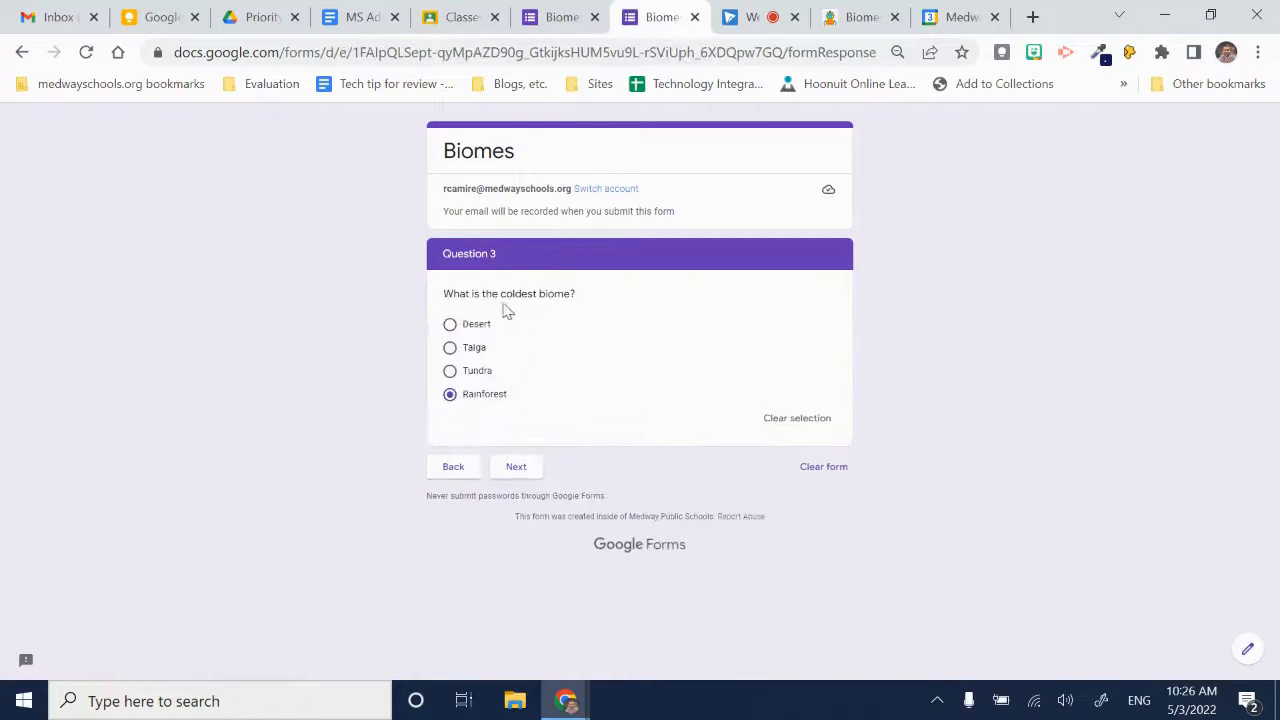
- Answer Tundra on the coldest biome question, fill in the favorite biome answer and submit the form
click(450, 372)
click(513, 472)
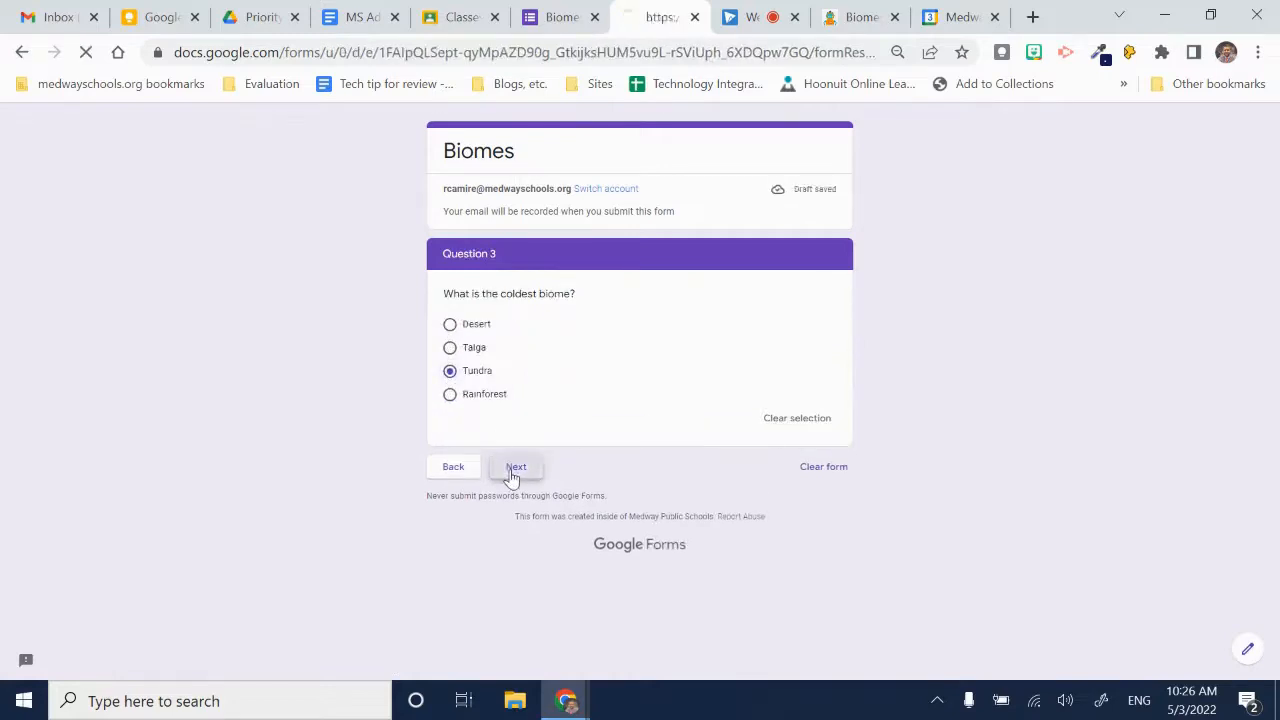
click(589, 323)
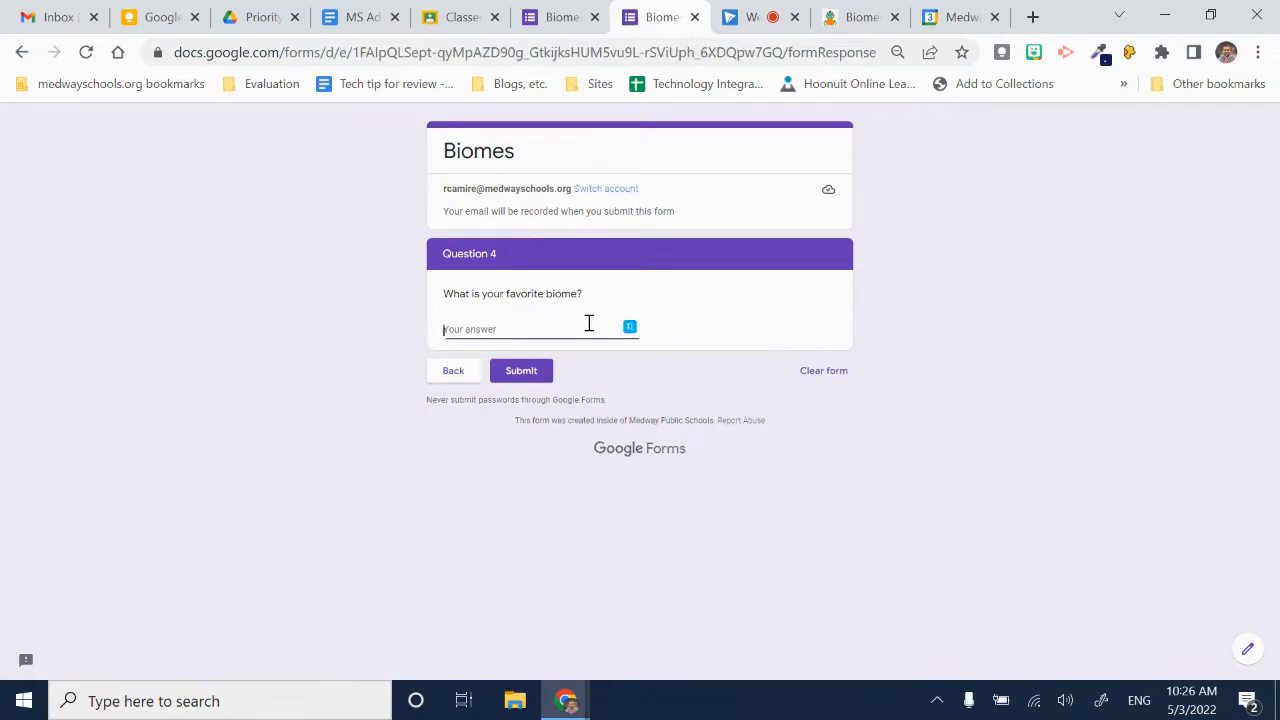
text(taiga)
click(531, 371)
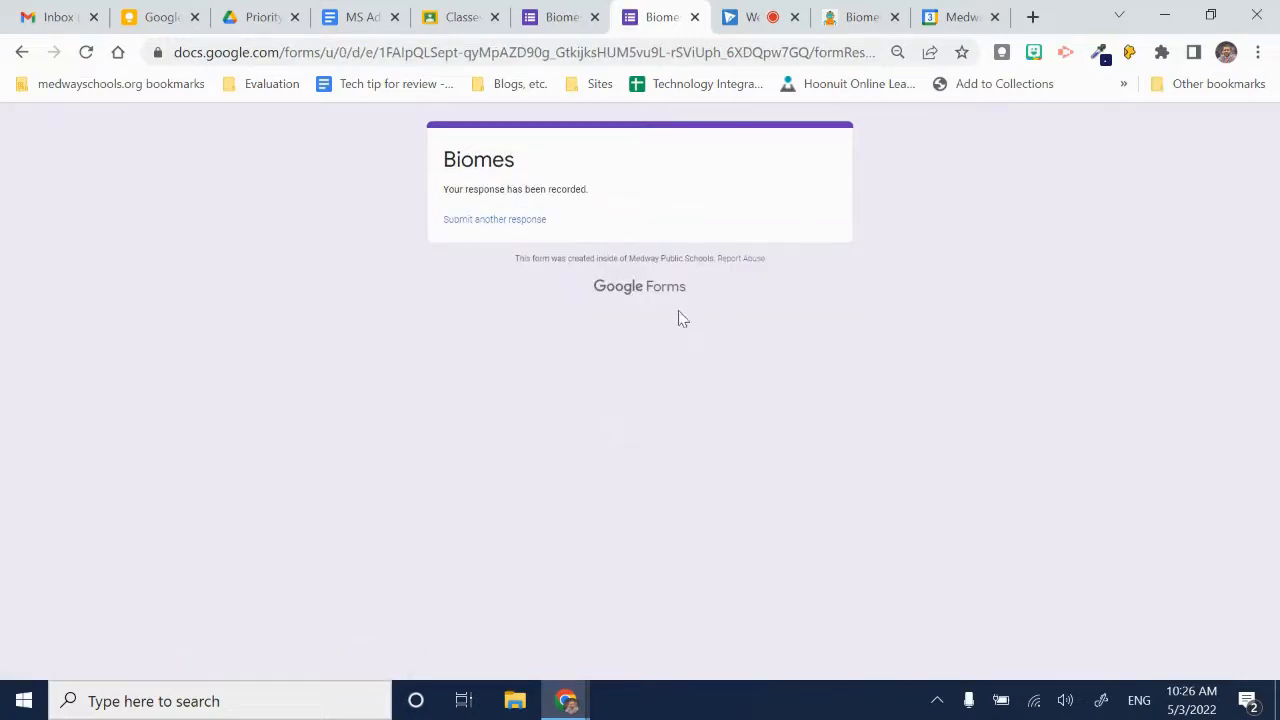
- Return to the form editor and review the sections from Question 3 back up toward the start of the form
click(565, 20)
scroll(614, 357, up, 5)
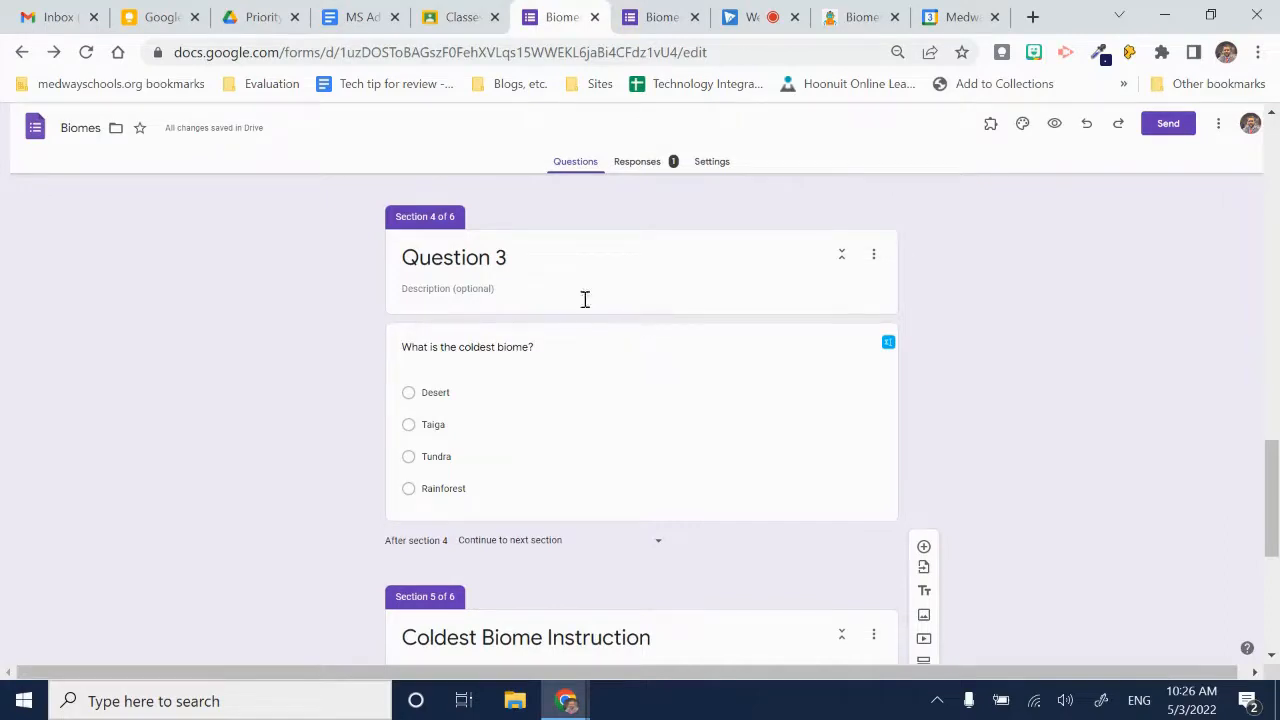
scroll(1150, 373, up, 4)
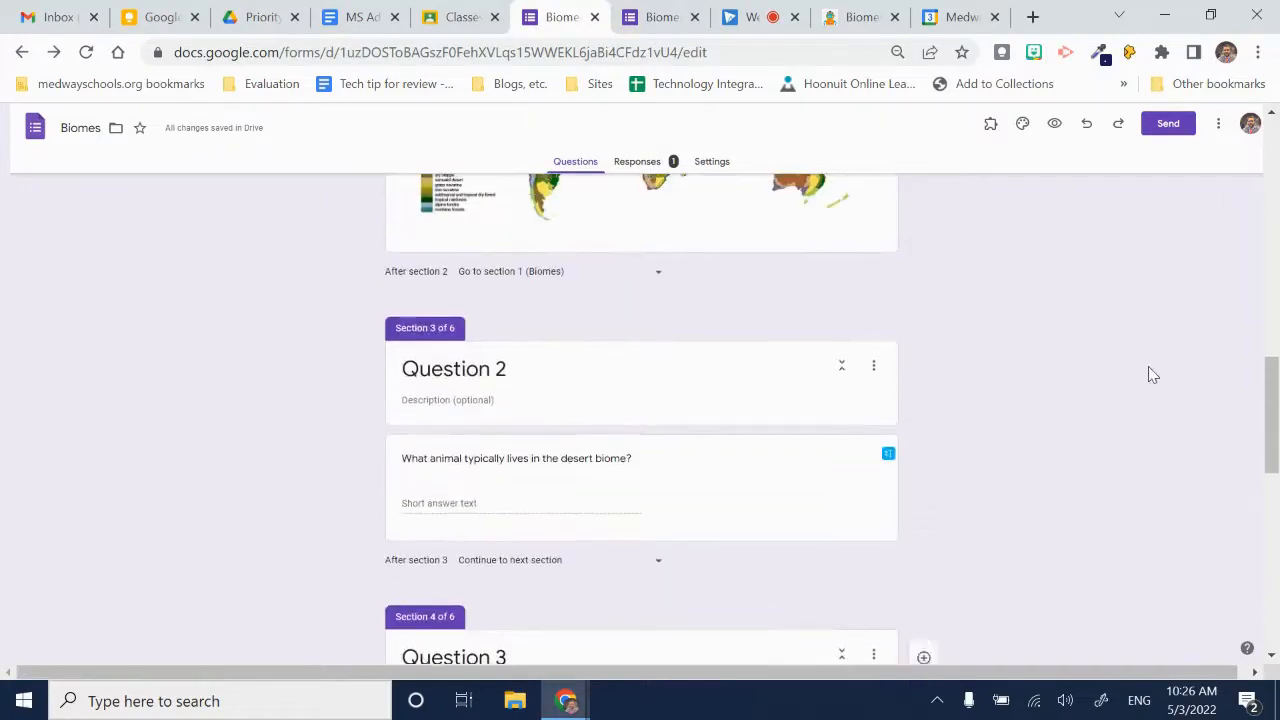